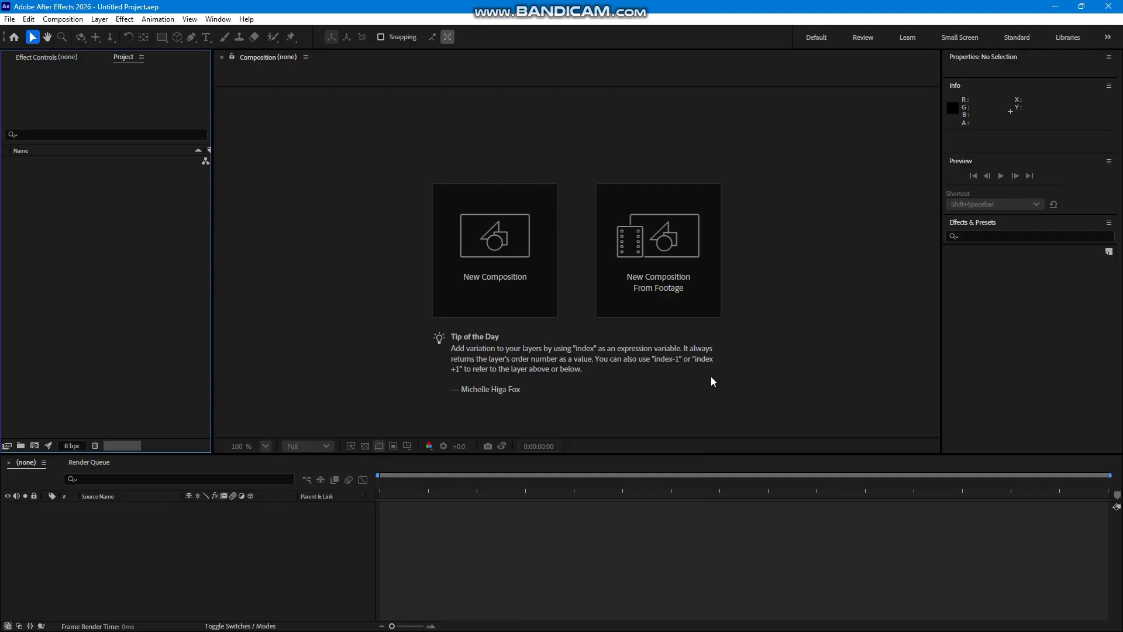
Step: Create a 1280x720, 29.97 fps composition named Audio Spec with a duration of 10 seconds
left_click(495, 255)
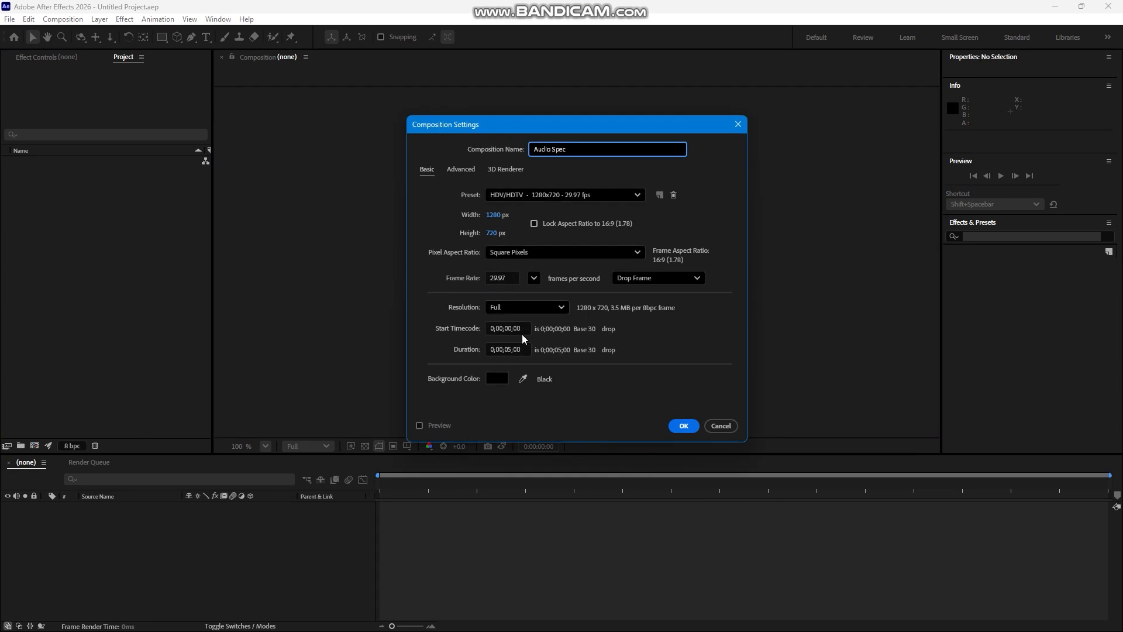
left_click(508, 348)
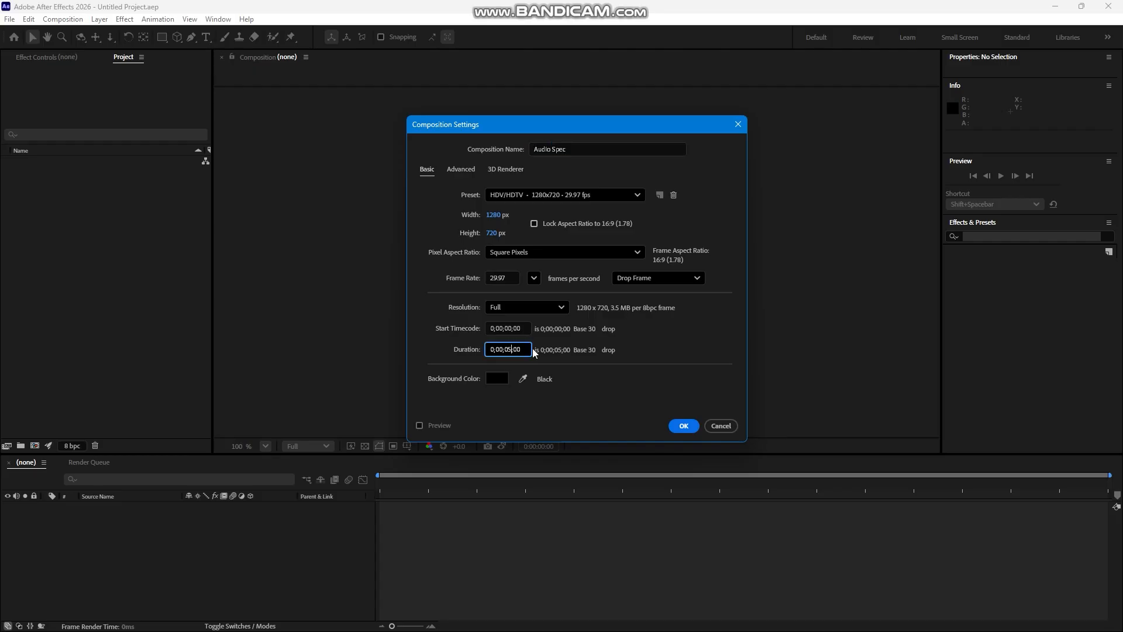
type("10")
left_click(683, 425)
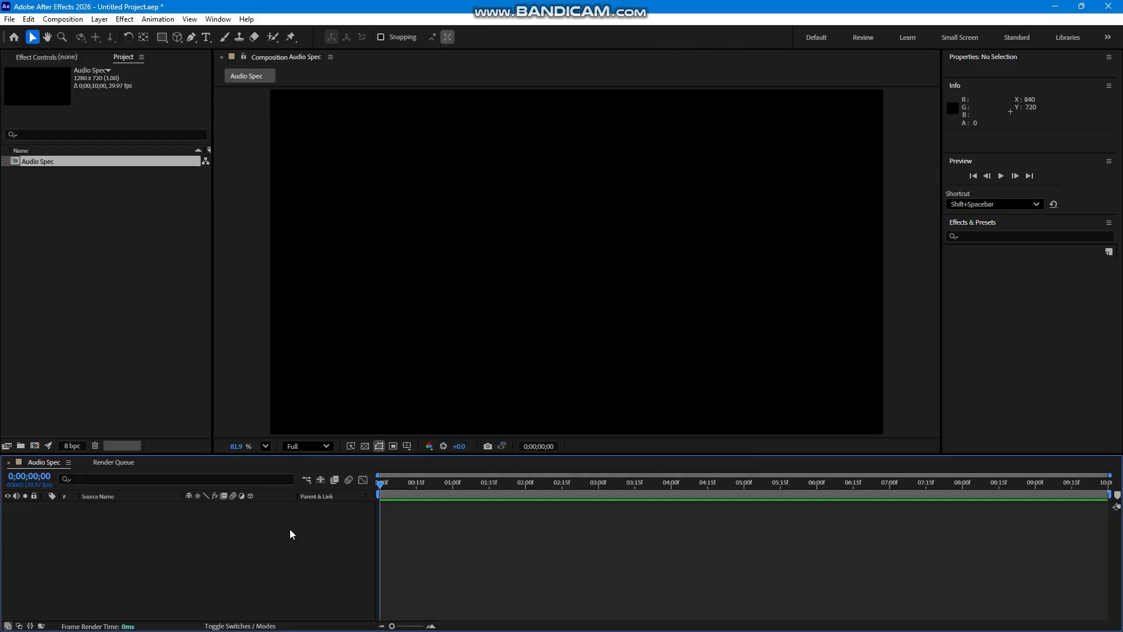
Step: Add a composition-sized solid layer named BG
right_click(197, 571)
mouse_move(234, 424)
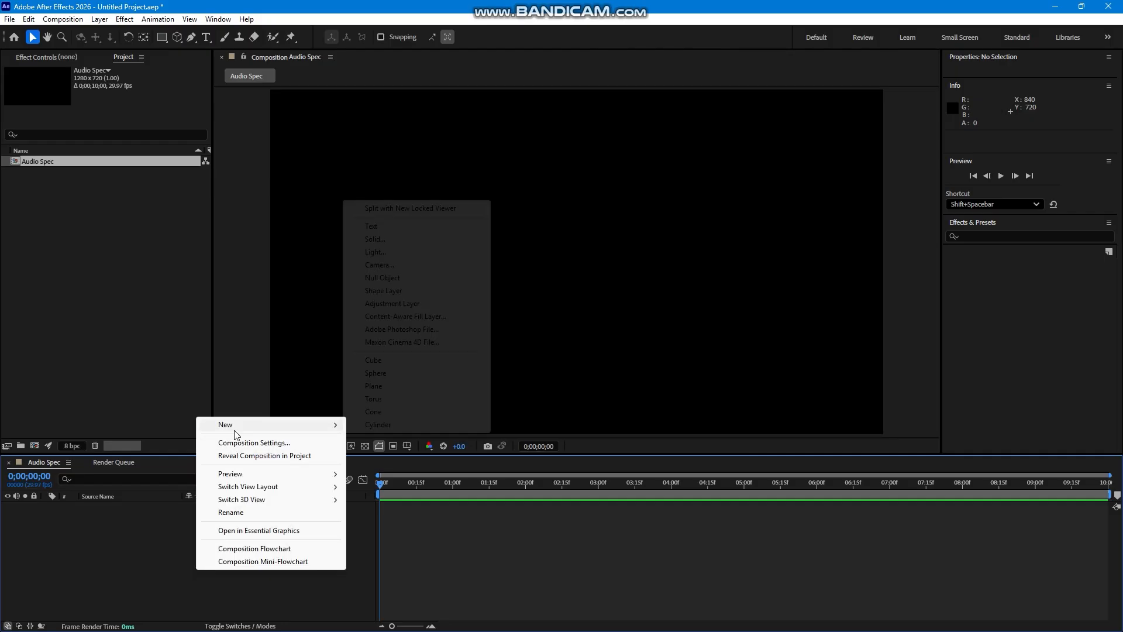
left_click(409, 238)
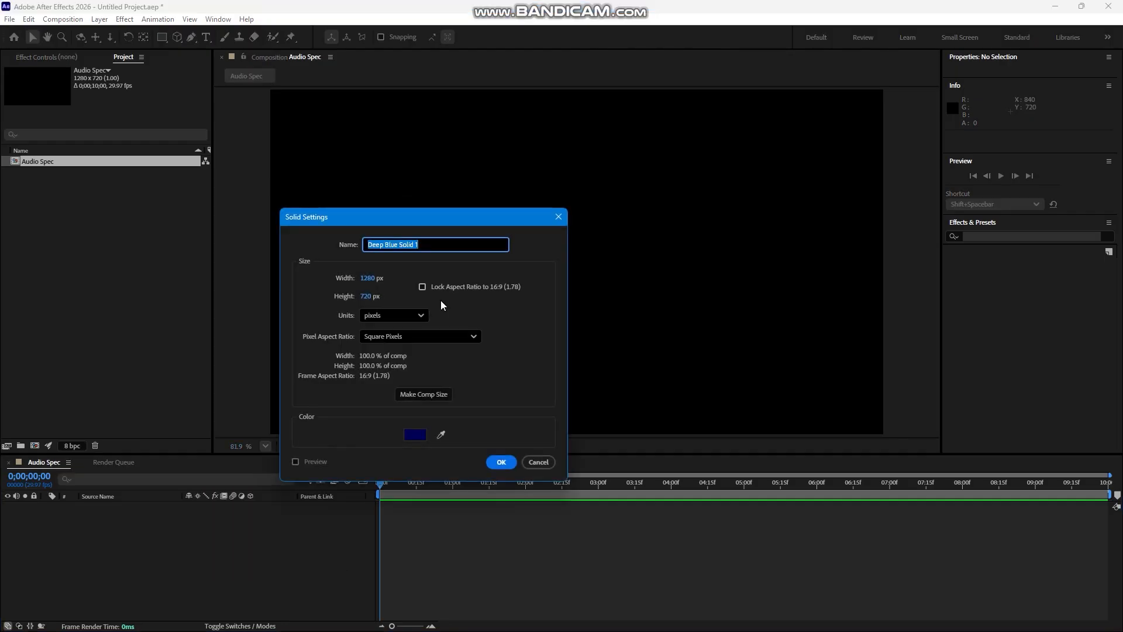
type("BG")
key("Return")
Step: Find the Gradient Ramp effect and apply it to the BG layer
left_click(1000, 302)
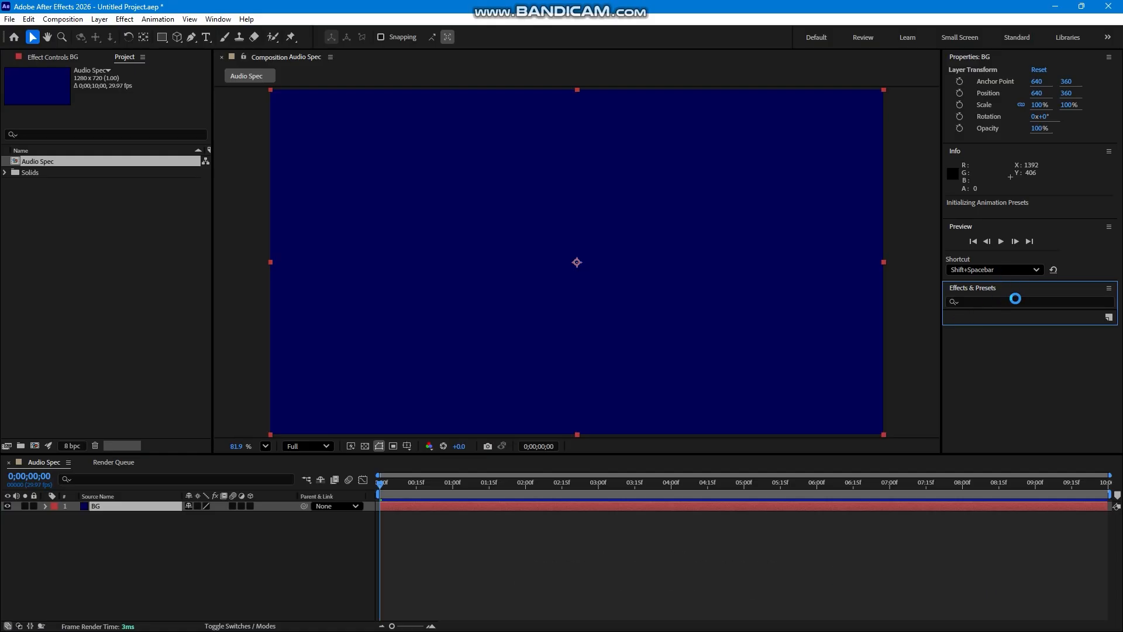
left_click(1015, 298)
type("ramp")
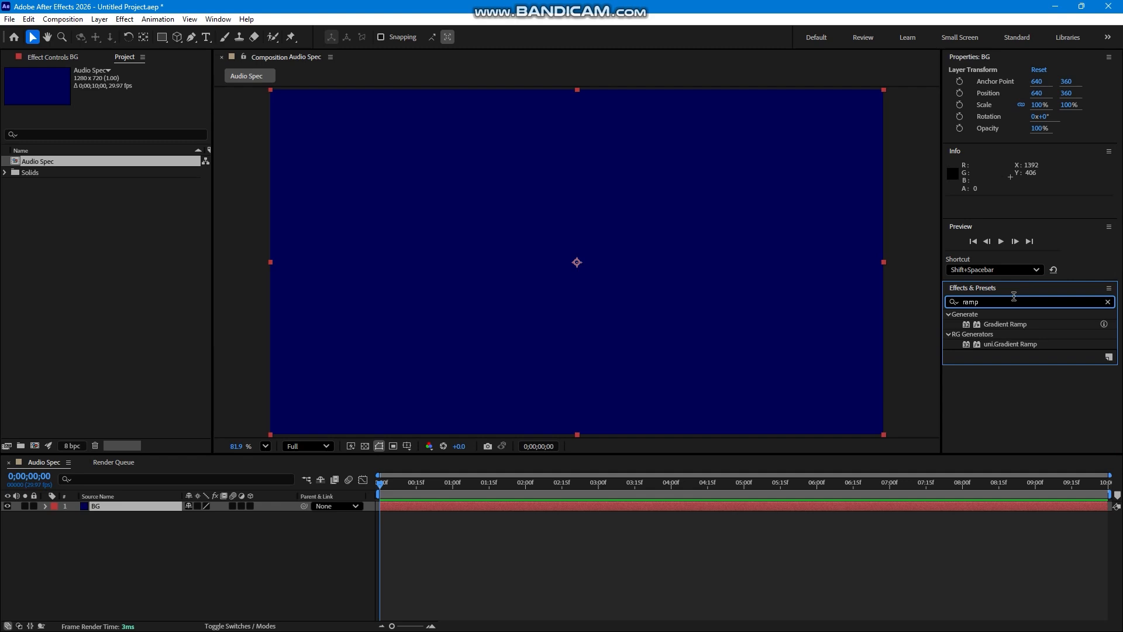
double_click(1005, 324)
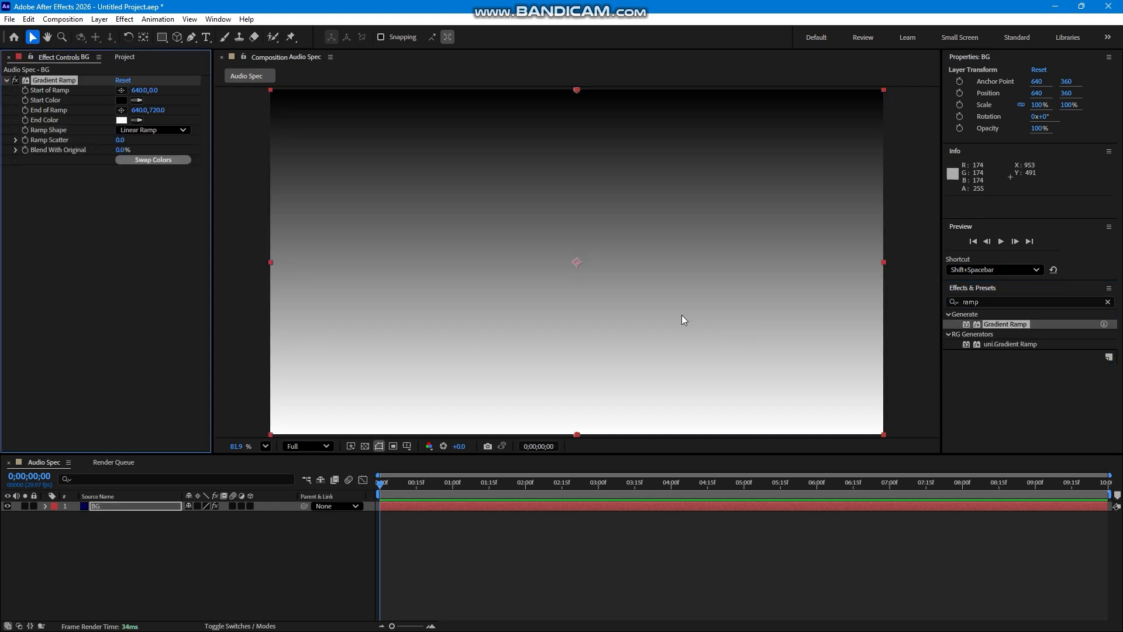
Step: Run the ramp diagonally, placing its start at about 1350, -38 beyond the upper-right corner and its end at about -394, 937 beyond the lower-left
left_click_drag(572, 98, 906, 77)
scroll(621, 316, "down", 2)
left_click_drag(587, 408, 208, 488)
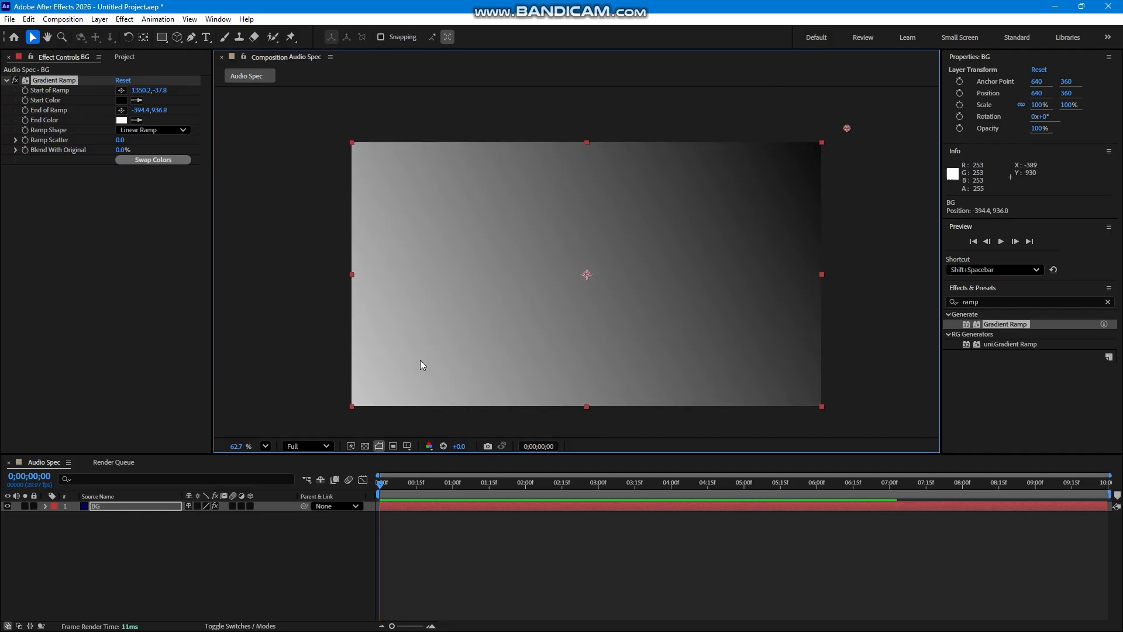
Step: Set the Gradient Ramp's start color to dark orange-brown 784400
left_click(125, 102)
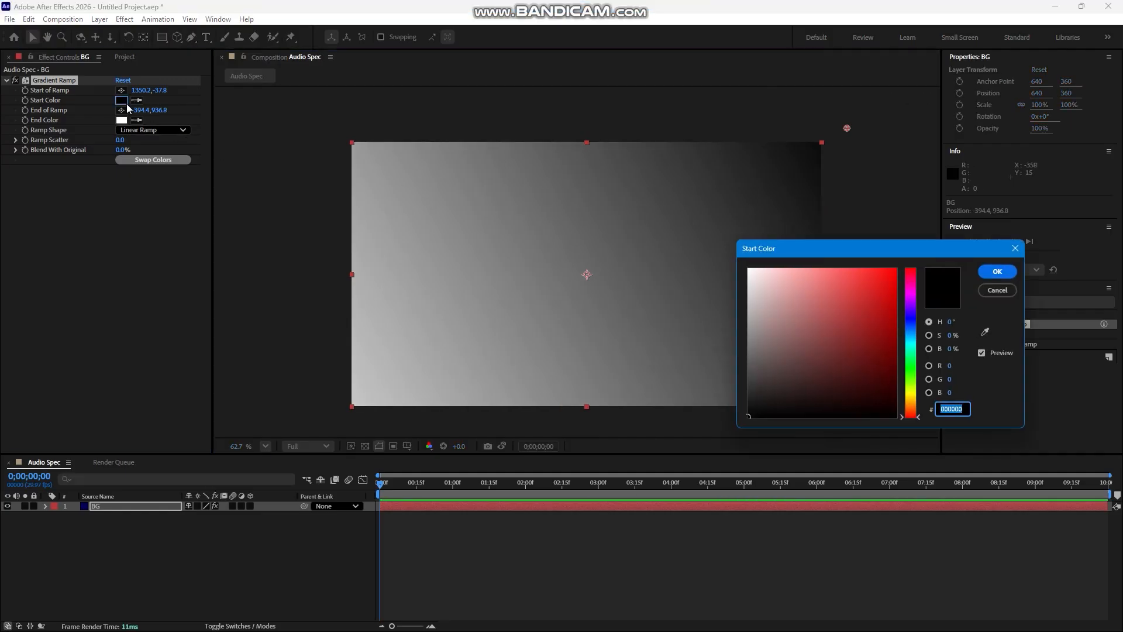
left_click_drag(909, 345, 910, 401)
left_click_drag(847, 301, 895, 363)
left_click_drag(912, 401, 913, 403)
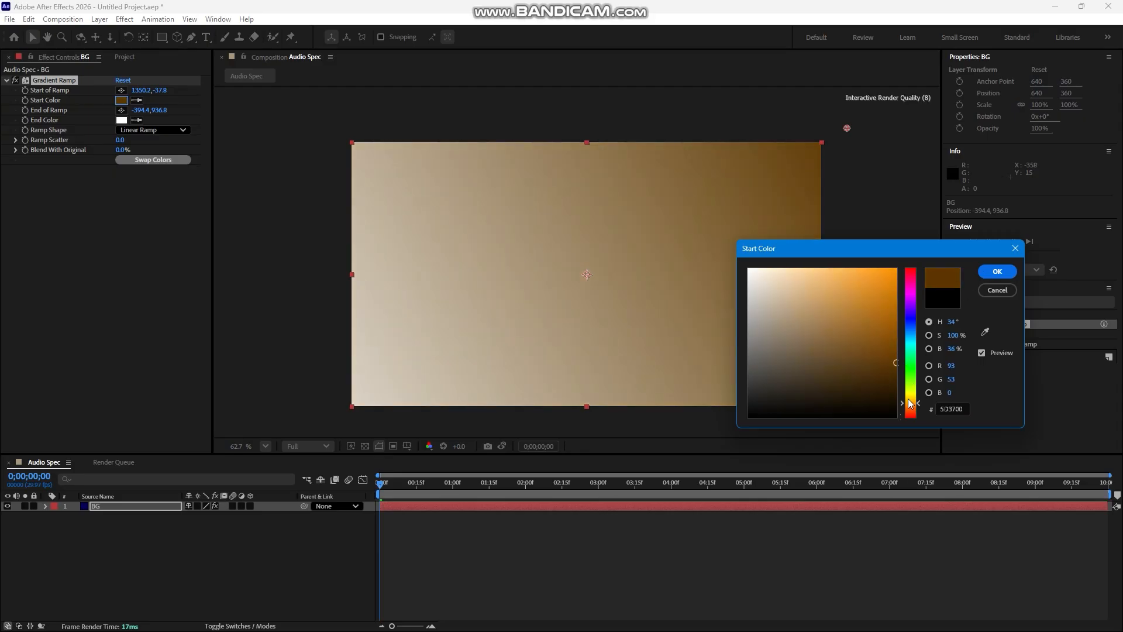
left_click(895, 347)
left_click(990, 283)
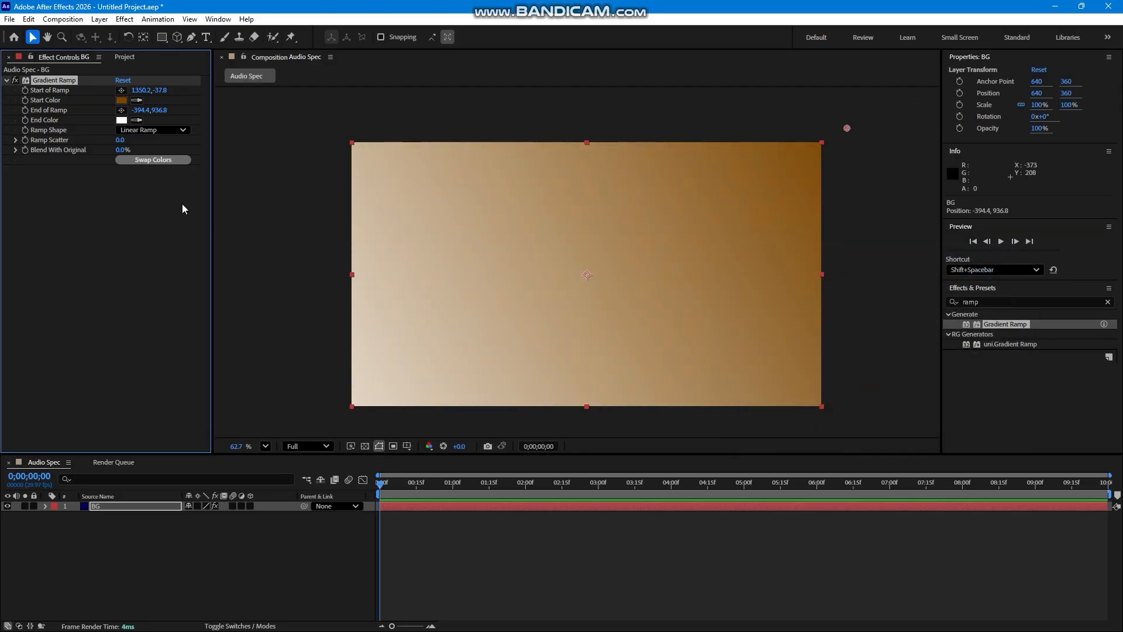
Step: Set the ramp's end color to dark blue 002943 and move the ramp's start point out to about 1532, -128
left_click(128, 120)
left_click_drag(914, 318, 914, 336)
mouse_move(880, 293)
left_mouse_down()
mouse_move(890, 354)
mouse_move(911, 374)
mouse_move(914, 346)
mouse_move(892, 367)
mouse_move(913, 379)
left_mouse_up()
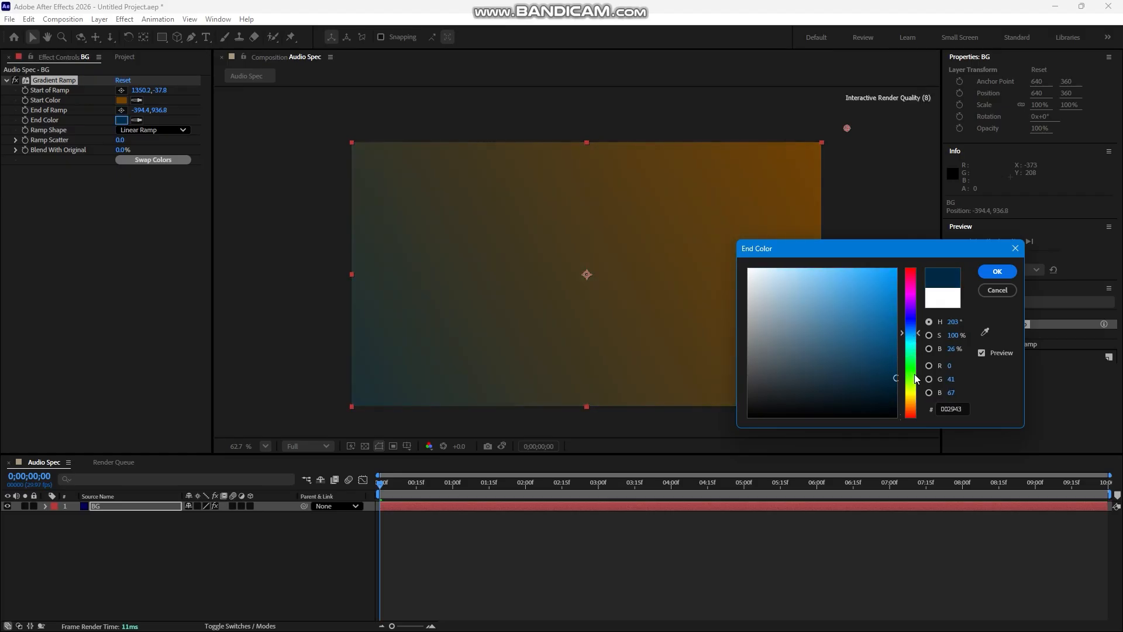
left_click(990, 273)
scroll(640, 267, "down", 1)
left_click_drag(806, 157, 858, 130)
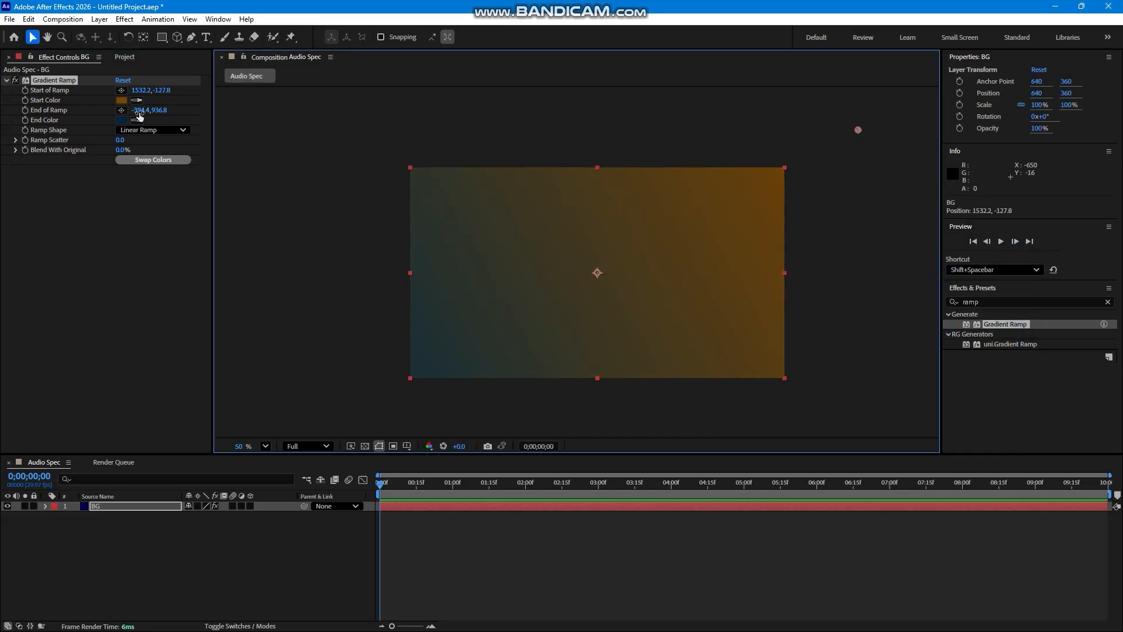
Step: Brighten the ramp's end color to 004B7A and its start color to 8E5000
left_click(122, 120)
left_click_drag(895, 378, 899, 342)
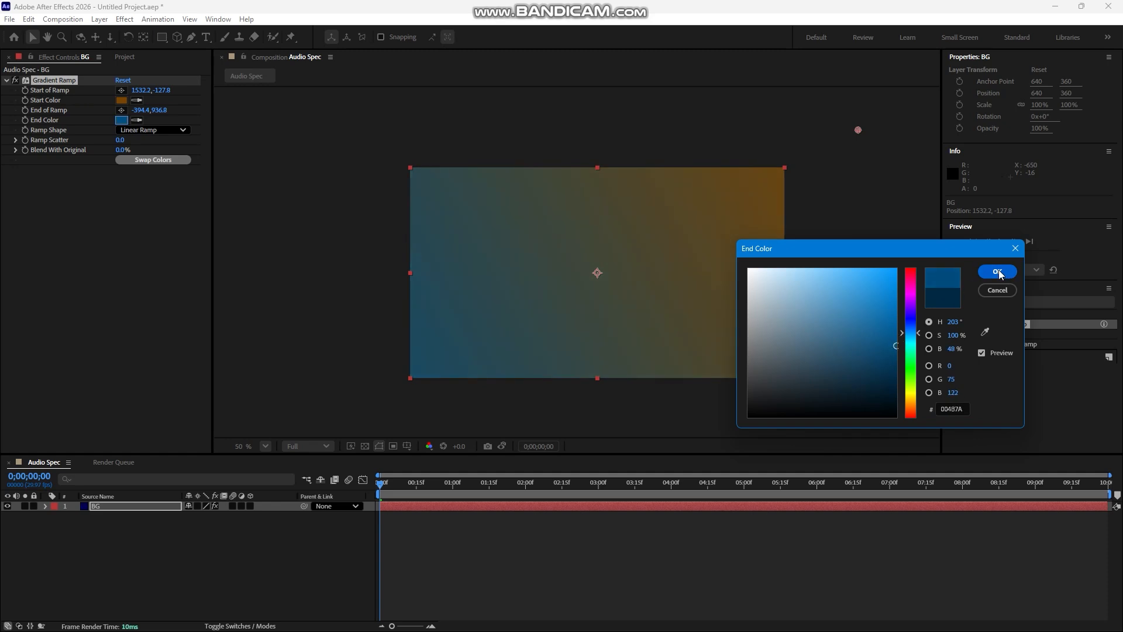
left_click(997, 272)
left_click(121, 100)
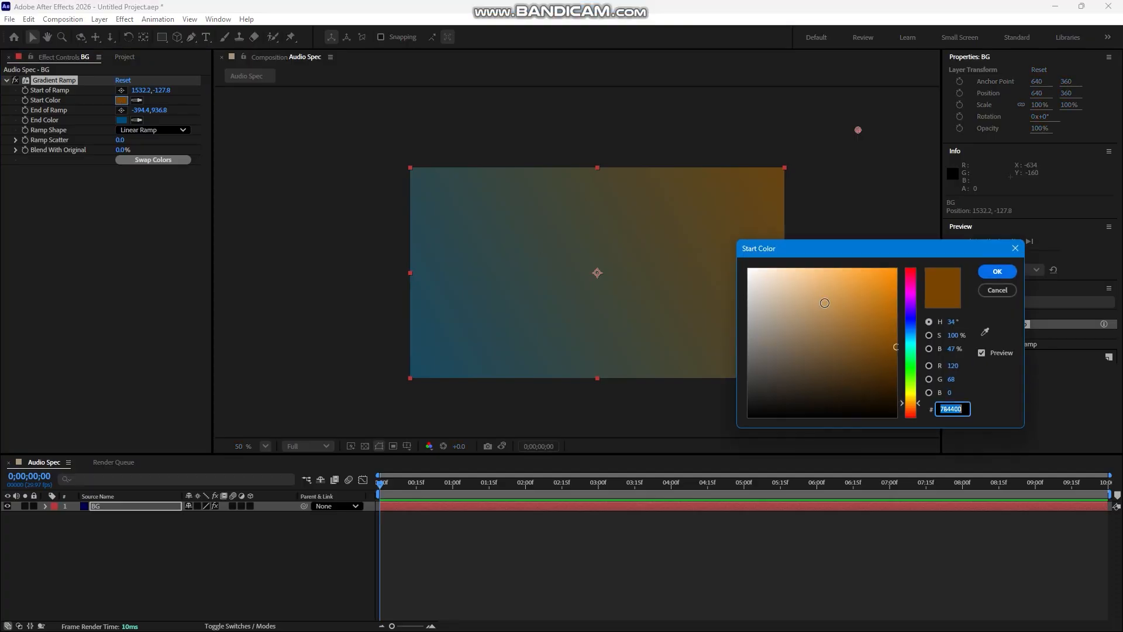
left_click_drag(894, 341, 903, 338)
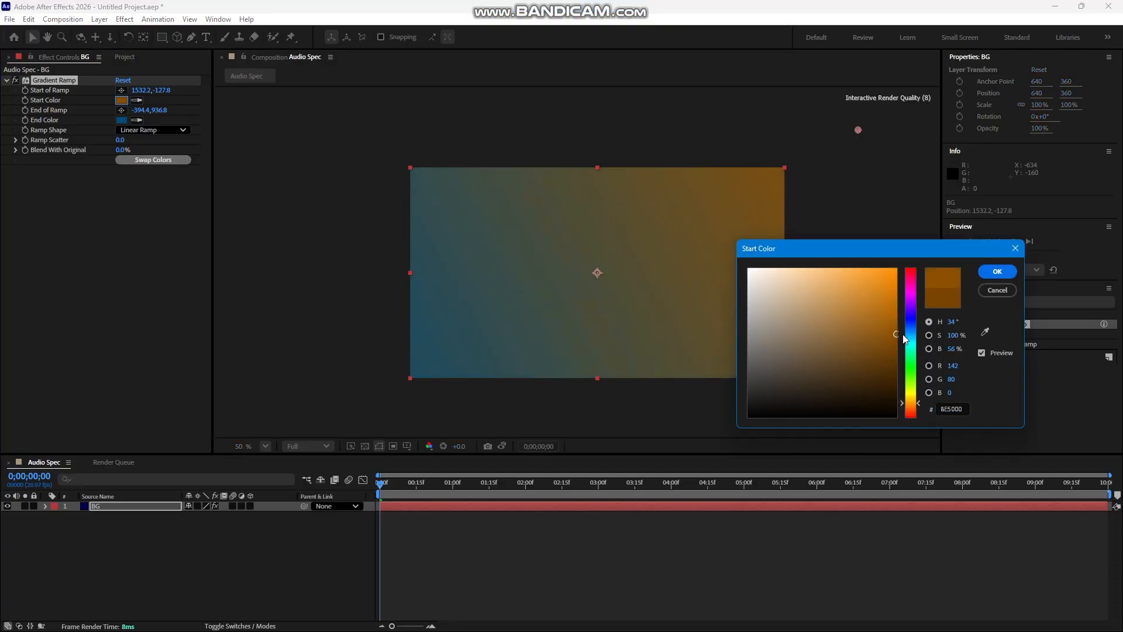
left_click(996, 273)
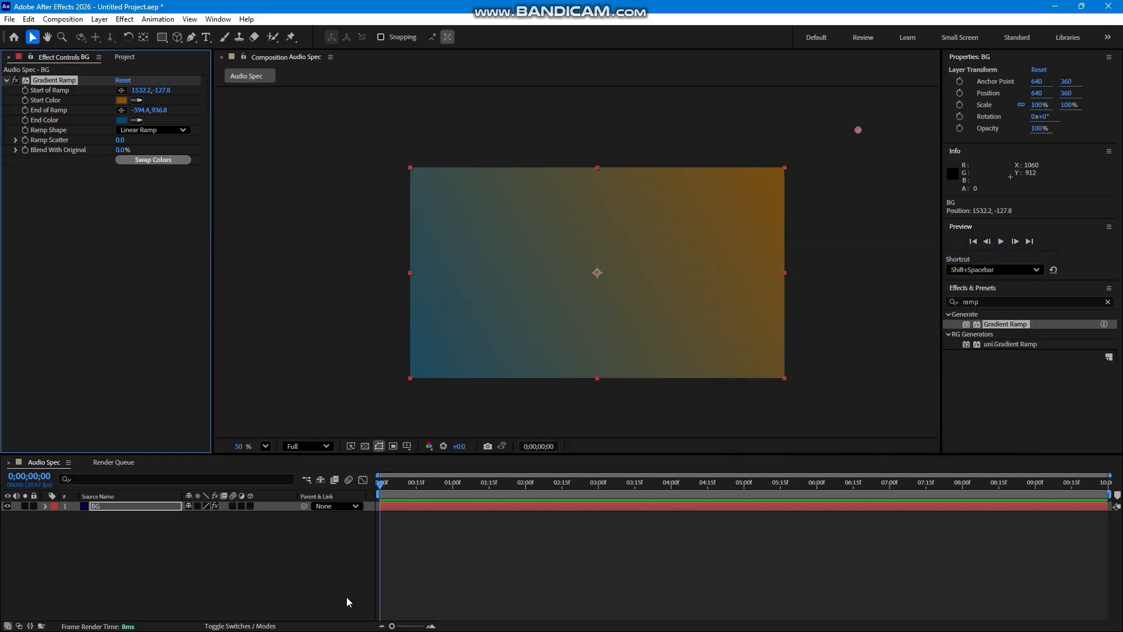
Step: Add a black composition-sized solid layer named Fogg above BG
left_click(258, 587)
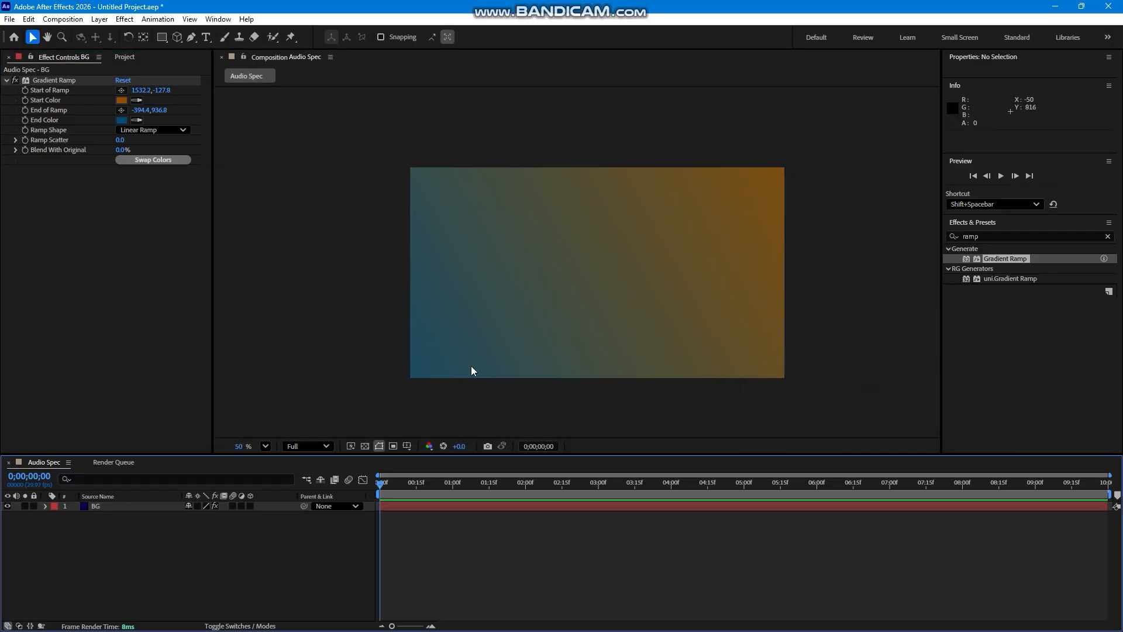
right_click(196, 572)
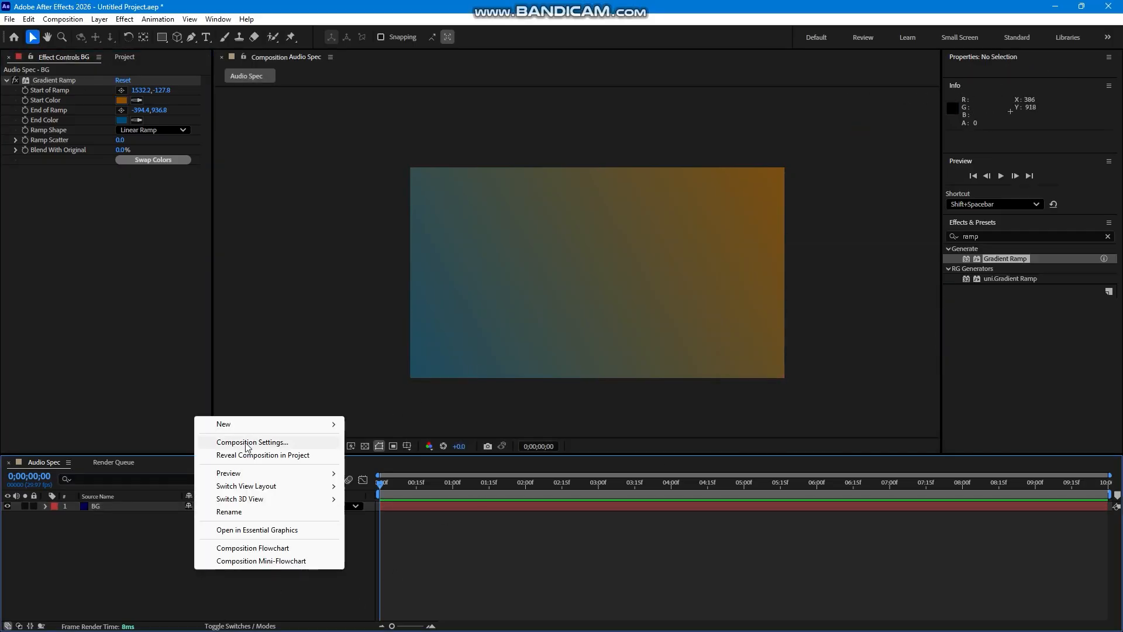
mouse_move(250, 431)
left_click(379, 238)
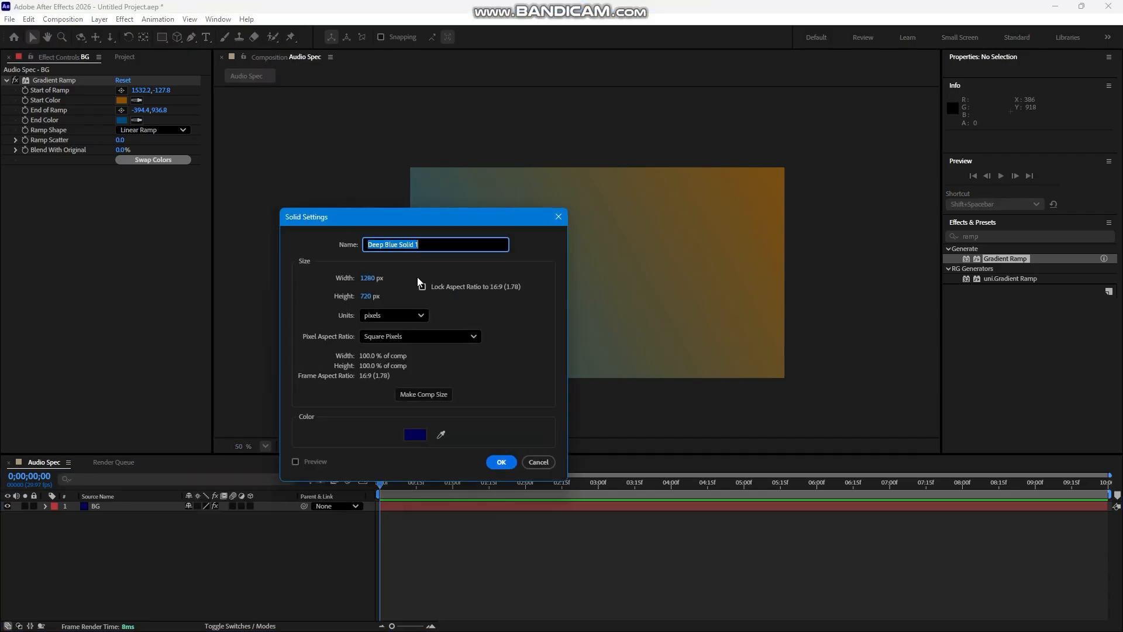
type("Fogg")
left_click(441, 434)
left_click(443, 339)
left_click(501, 462)
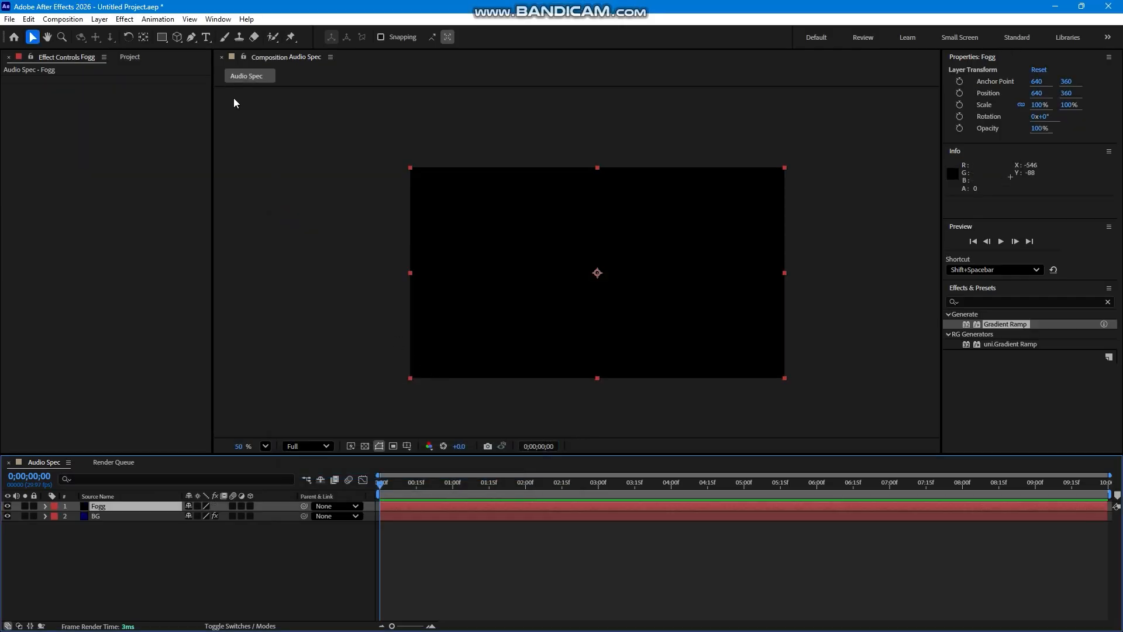
Step: Draw a closed irregular mask with the Pen tool around the central area of the Fogg layer
left_click(191, 37)
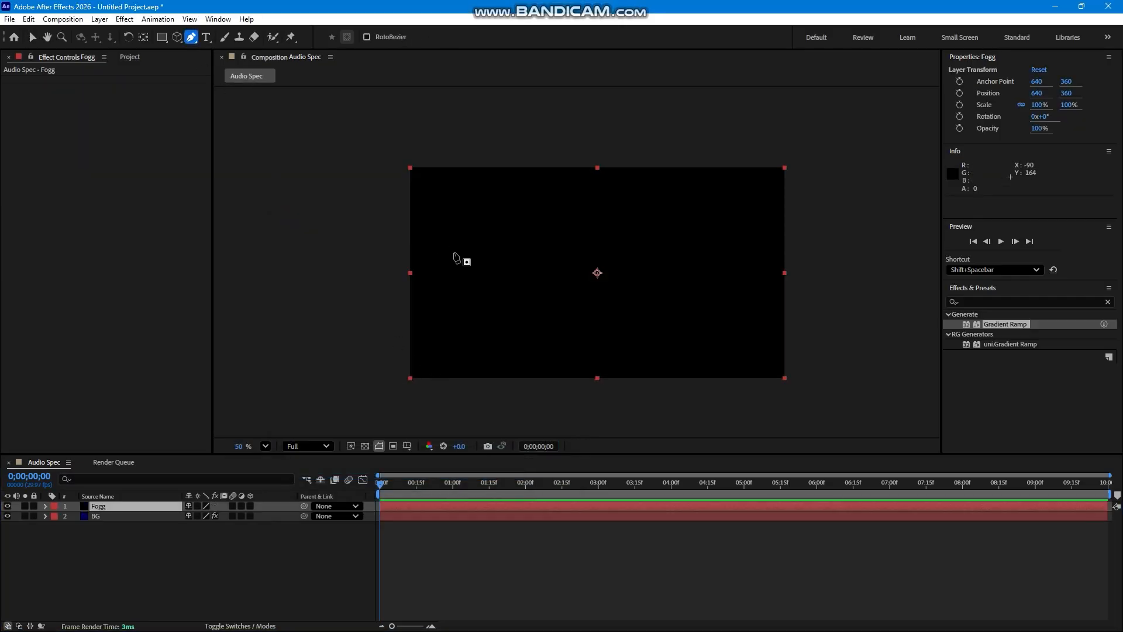
left_click(450, 222)
left_click(480, 238)
left_click(517, 214)
left_click(601, 206)
left_click(641, 197)
left_click(685, 197)
left_click(705, 232)
left_click(711, 289)
left_click(662, 284)
left_click(616, 305)
left_click(583, 332)
left_click_drag(526, 321, 514, 320)
left_click(469, 309)
left_click(445, 275)
left_click(450, 223)
Step: Reveal the Fogg layer's mask properties and set Mask Feather to 612 pixels and Mask Expansion to 224 pixels
left_click(127, 510)
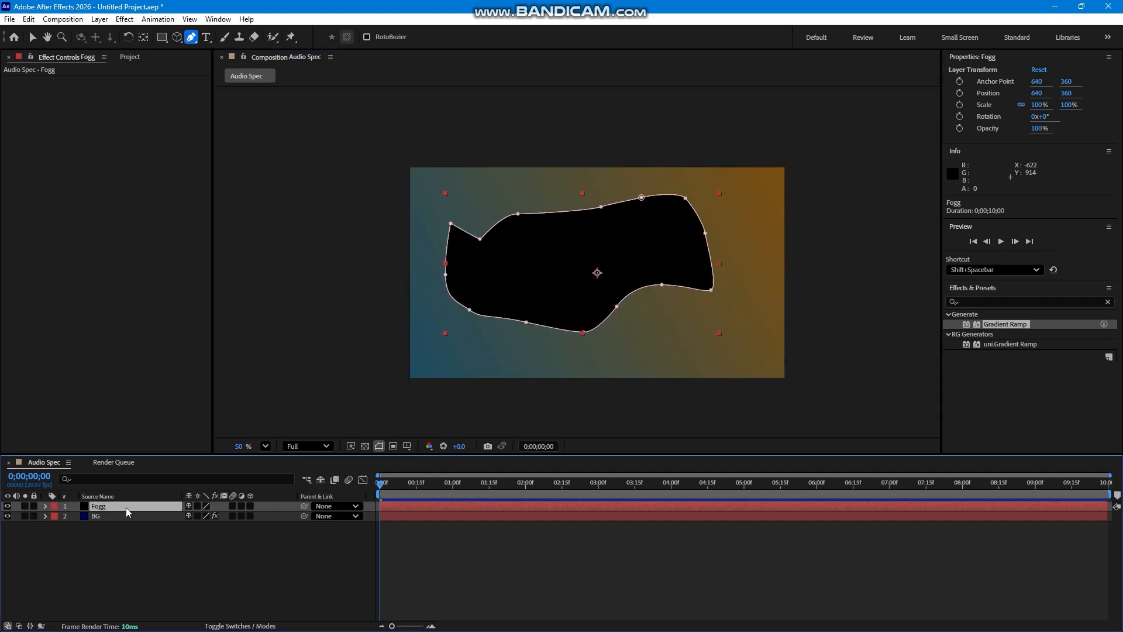
key("m")
key("m")
left_click_drag(211, 537, 421, 481)
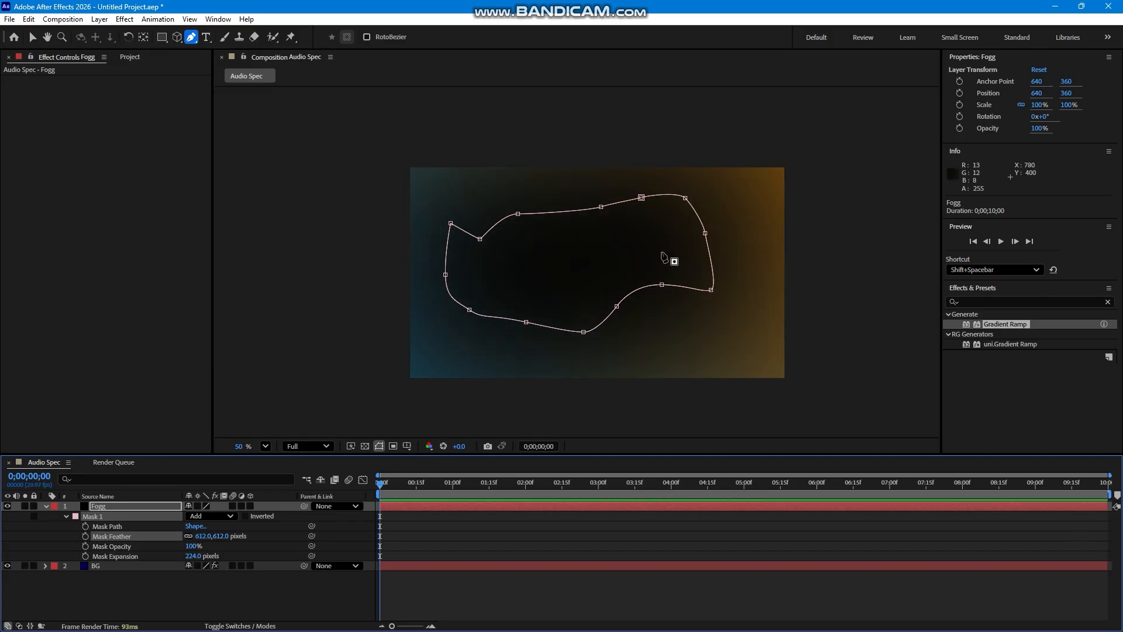
Step: Reshape the Fogg mask by pulling its right, lower and upper points outward toward the frame edges, and collapse the layer's properties
left_click_drag(705, 232, 754, 199)
left_click_drag(710, 289, 761, 349)
left_click_drag(617, 306, 627, 355)
left_click(517, 213)
left_click_drag(518, 214, 497, 164)
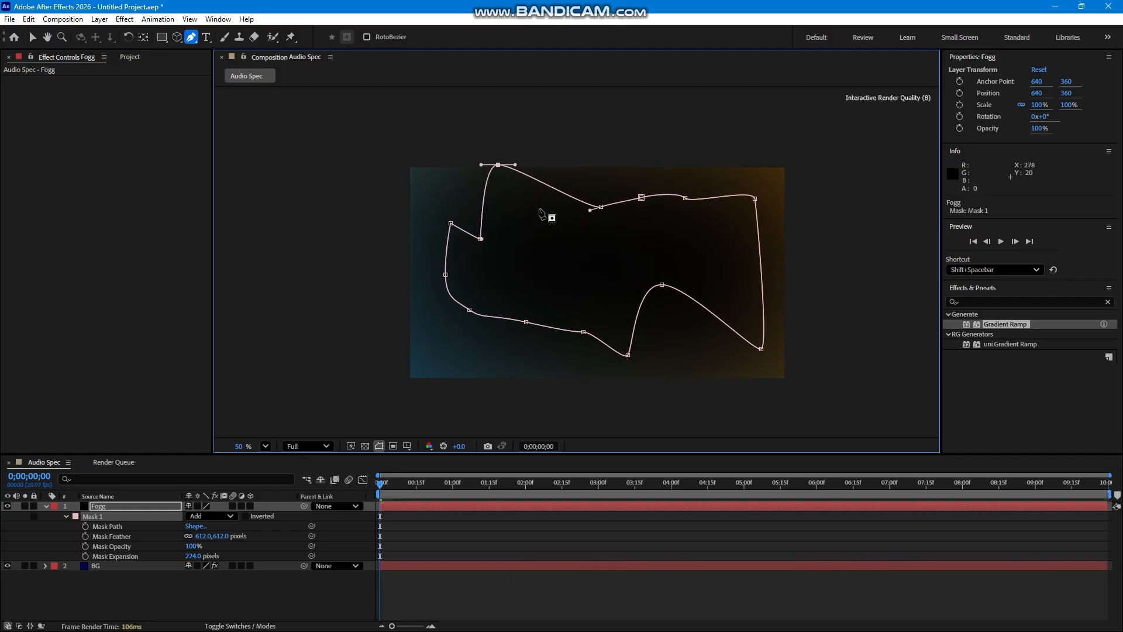
left_click_drag(641, 197, 638, 175)
left_click(362, 608)
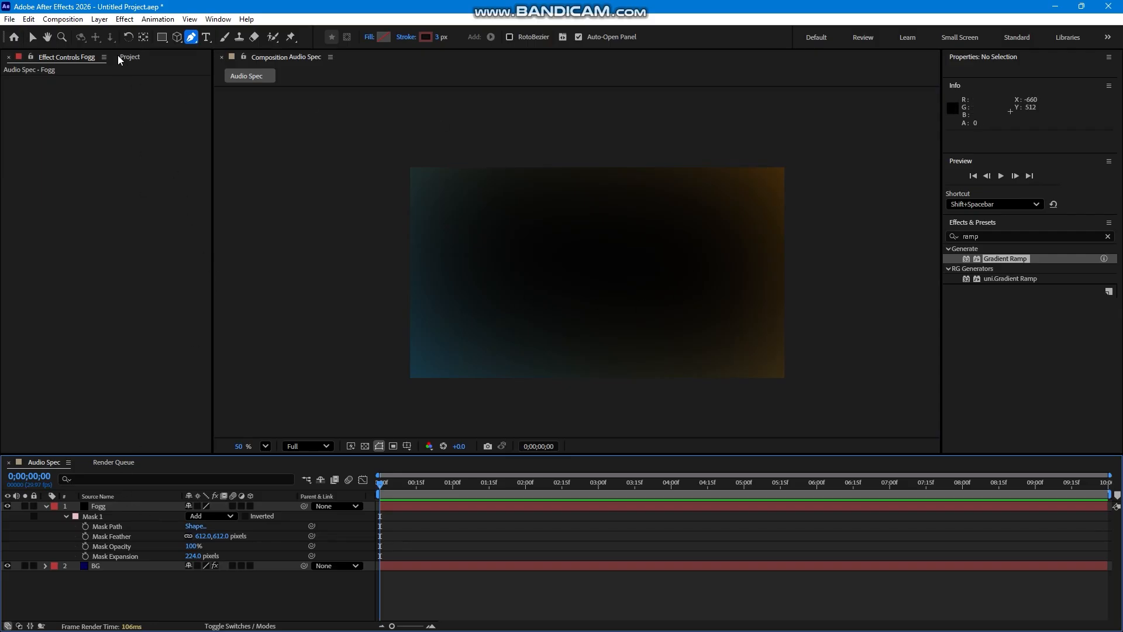
left_click(46, 506)
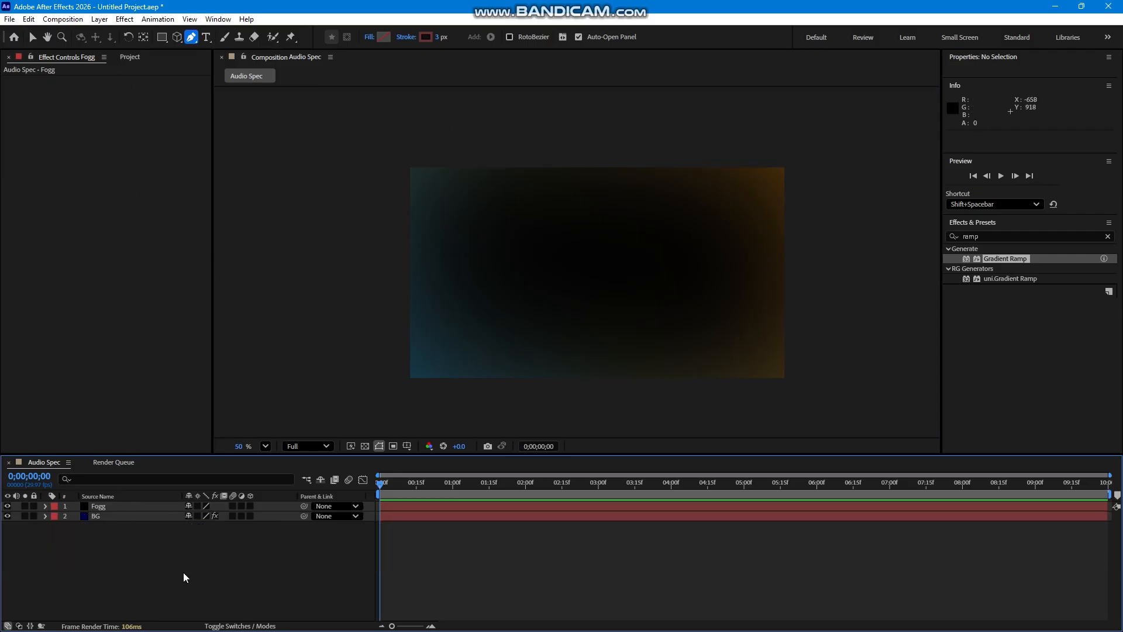
Step: Add a black composition-sized solid layer named Audio Fx above Fogg
right_click(146, 581)
mouse_move(200, 431)
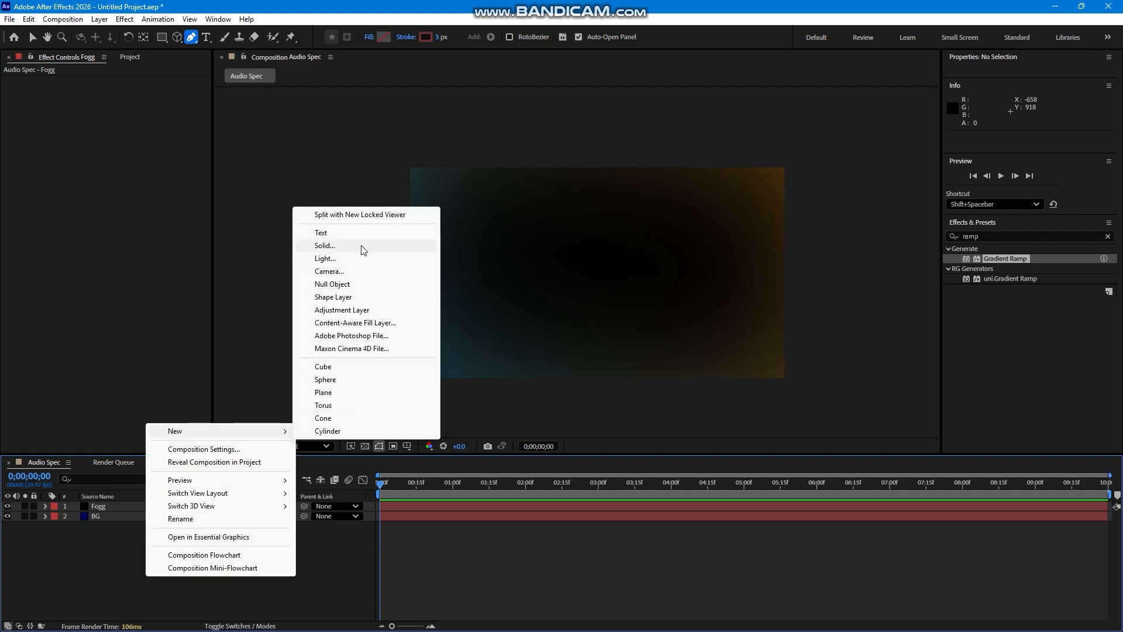
left_click(363, 250)
type("Audio Fx")
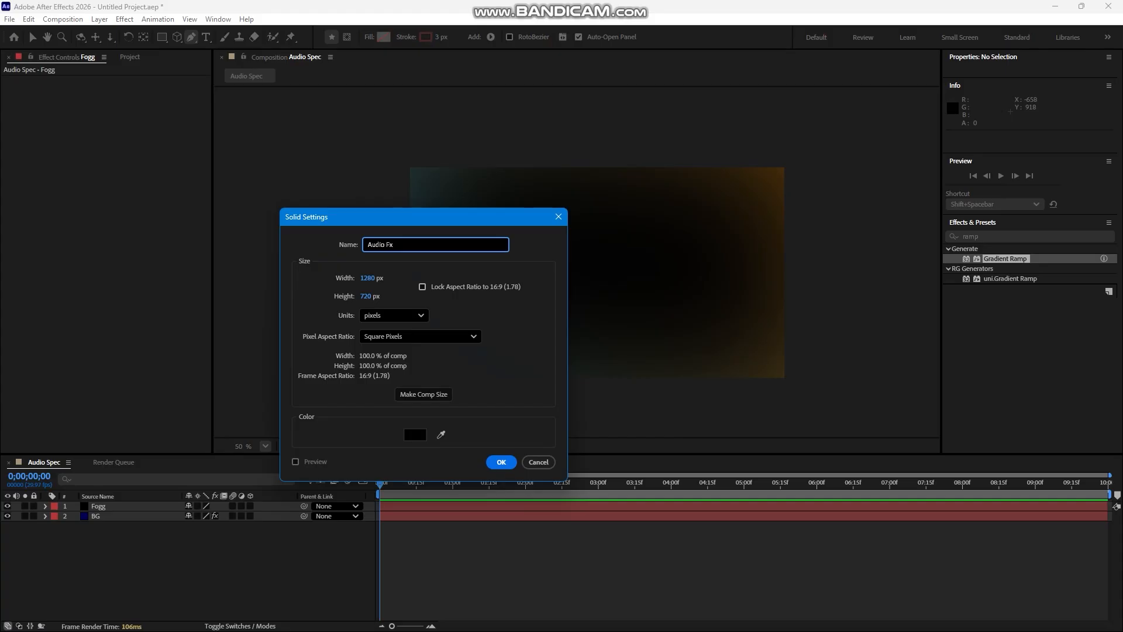
key("Return")
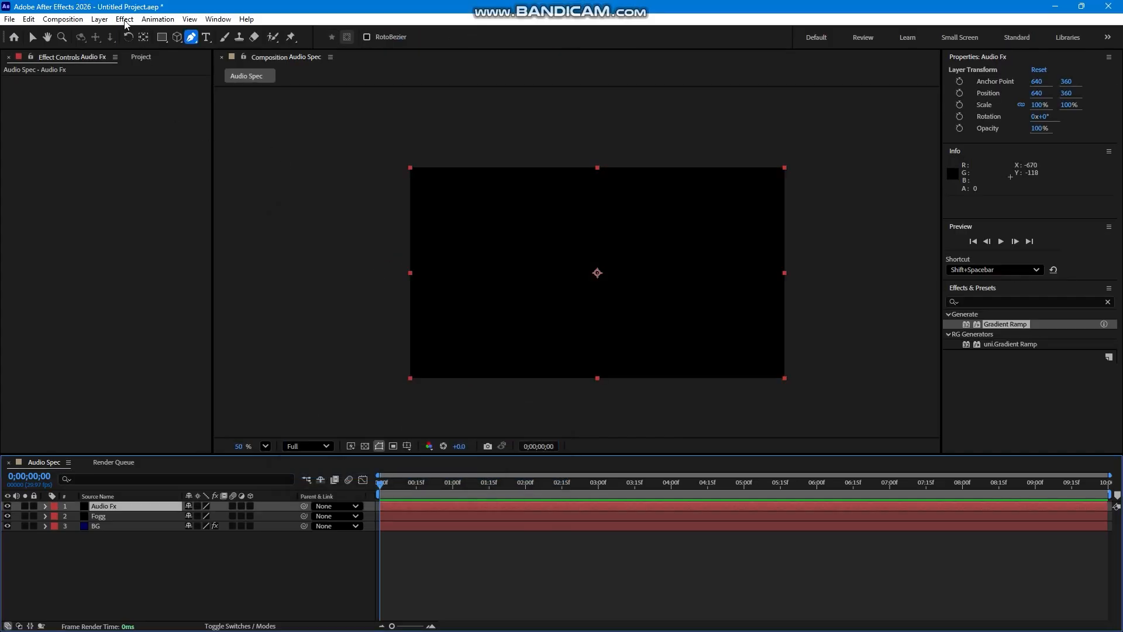
Step: Apply the Audio Spectrum generate effect to the Audio Fx layer
left_click(125, 21)
mouse_move(187, 223)
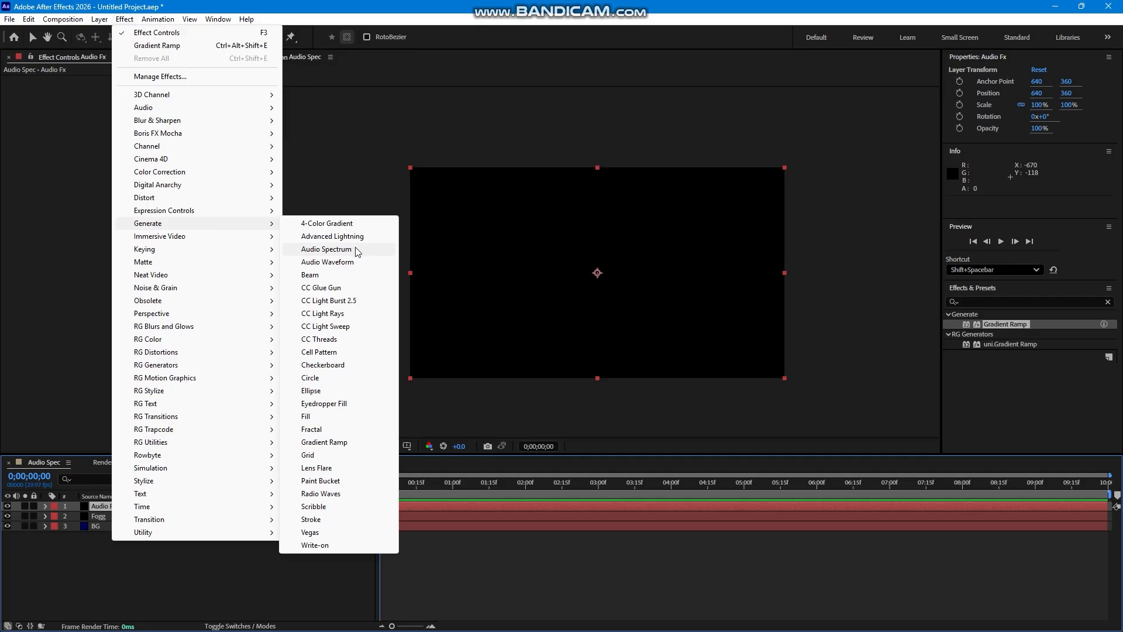
left_click(327, 249)
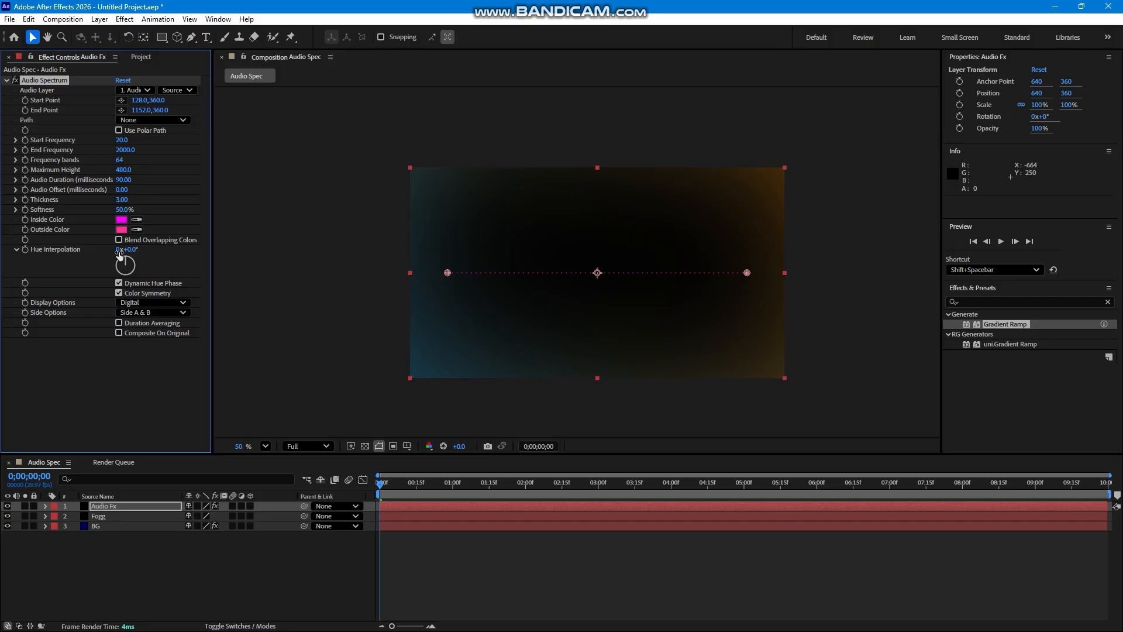
Step: Set the Audio Spectrum's inside and outside colors to white (FFFFFF)
left_click(121, 222)
left_click(778, 296)
left_click(749, 269)
left_click(977, 273)
left_click(122, 230)
left_click(751, 270)
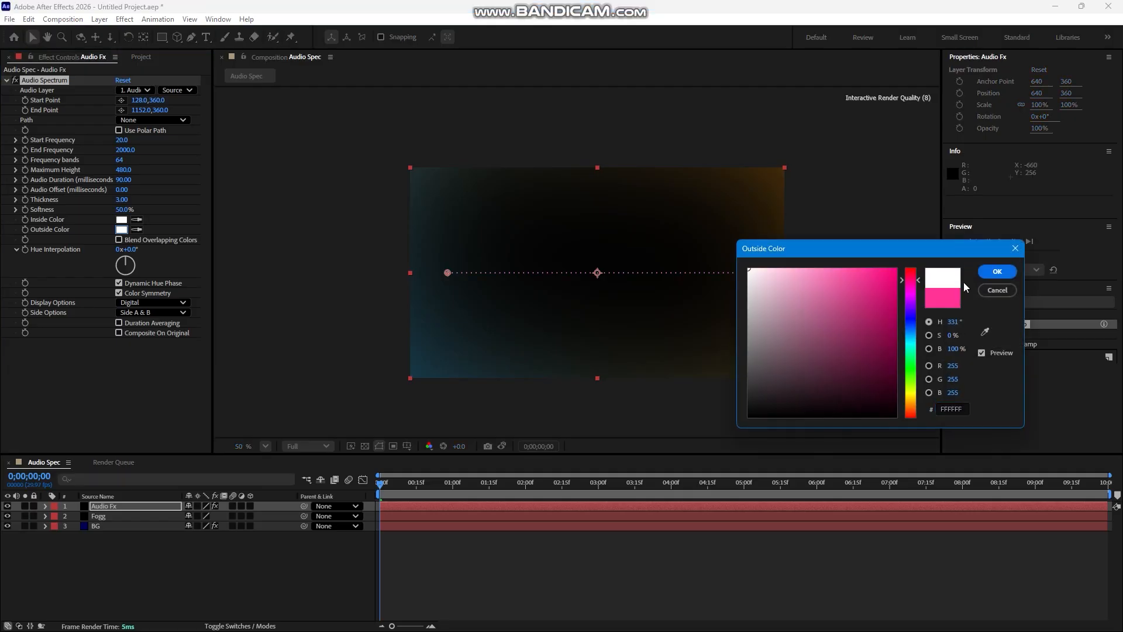
left_click(994, 272)
Step: Set the Audio Spectrum's inside color to saturated blue (0084FF)
left_click(121, 221)
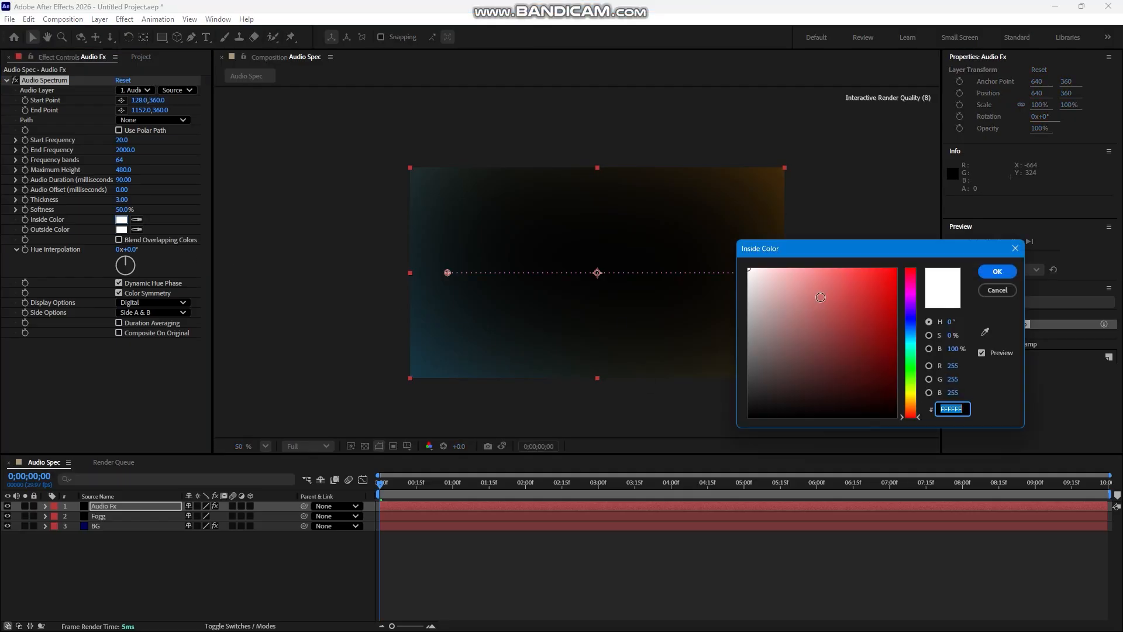
left_click(911, 340)
left_click(850, 299)
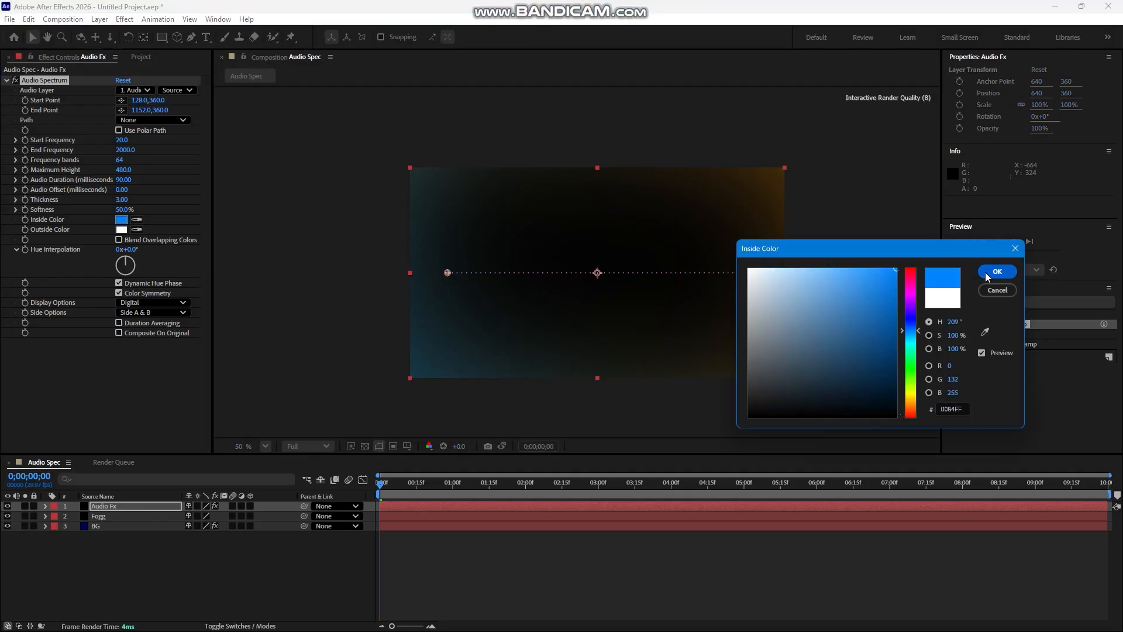
left_click(997, 272)
Step: Set the Audio Spectrum's outside color to bright, fully saturated yellow
left_click(122, 230)
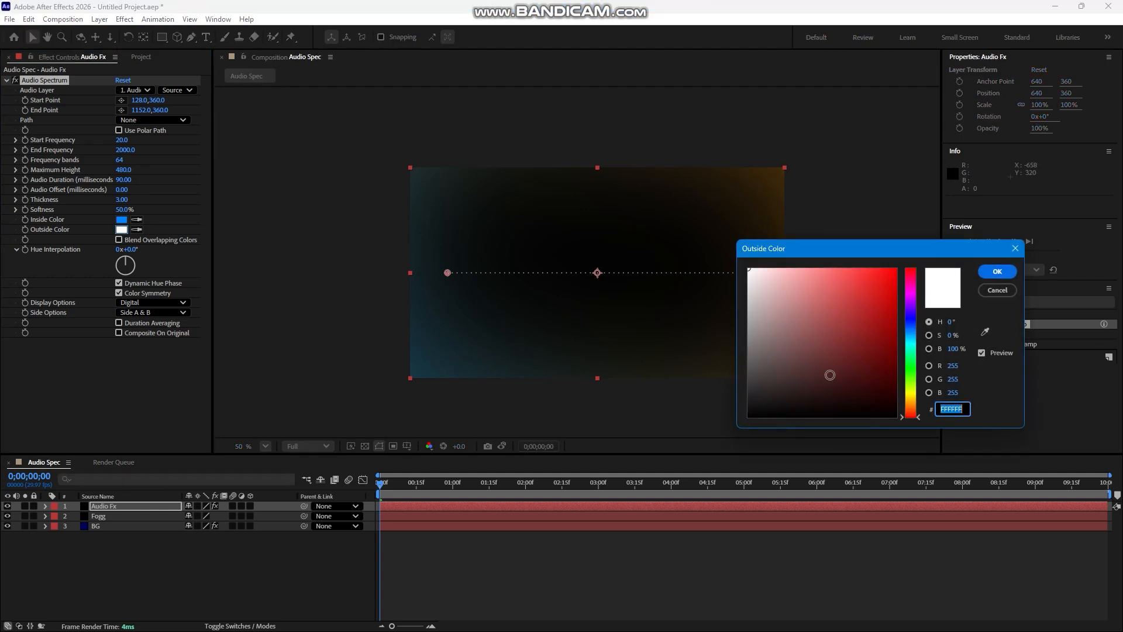
left_click(911, 395)
left_click_drag(871, 362, 940, 220)
left_click(997, 271)
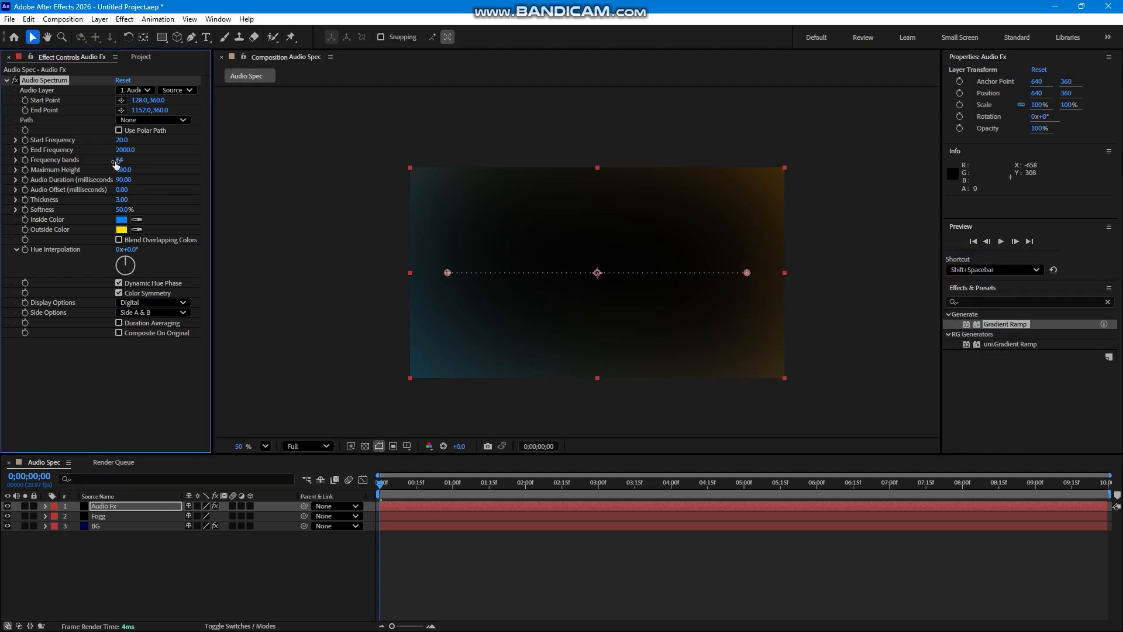
Step: Set the Audio Spectrum's frequency bands to 99 and its maximum height to 850
left_click_drag(120, 160, 143, 165)
left_click_drag(131, 170, 153, 175)
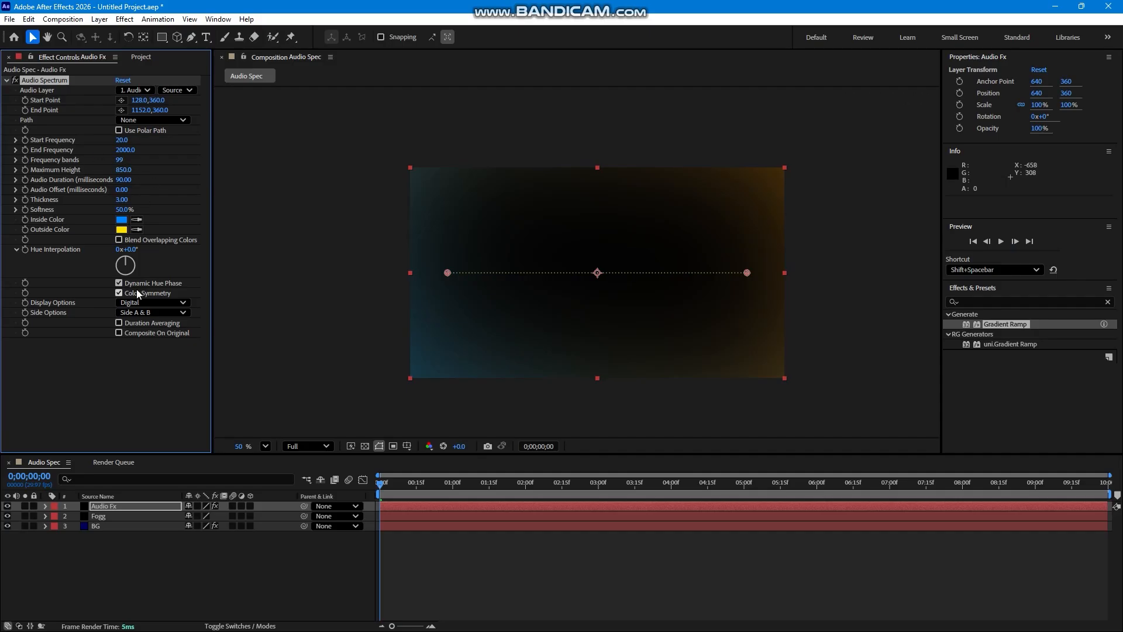
Step: Start a file import and browse to the Beats (20) folder inside Abstract (100) on the All Records (D:) drive
left_click(140, 57)
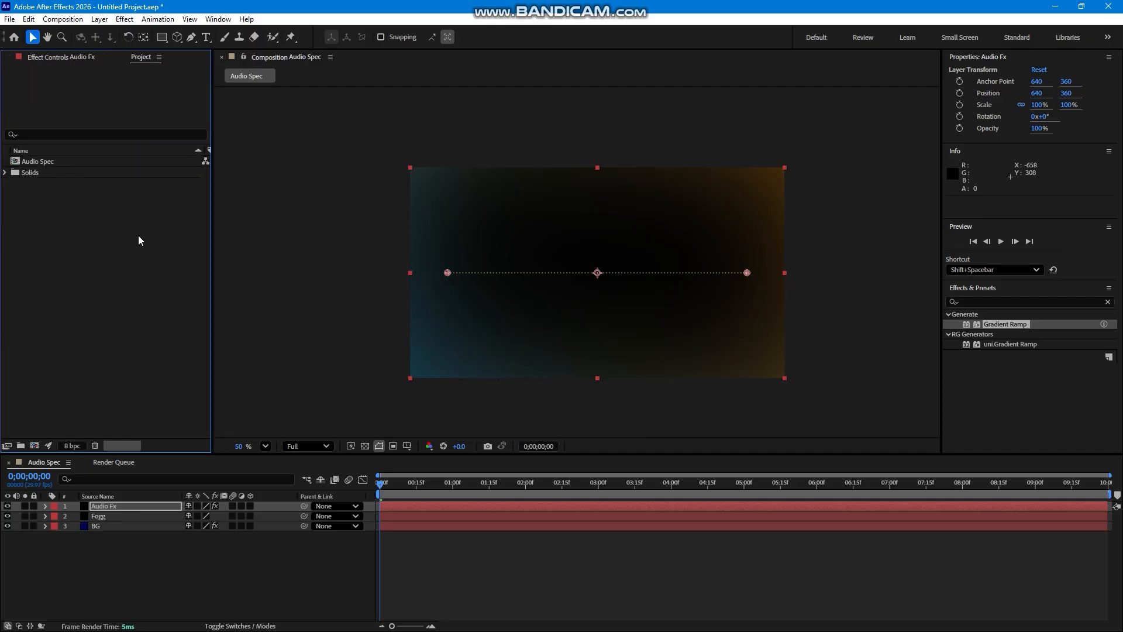
double_click(154, 254)
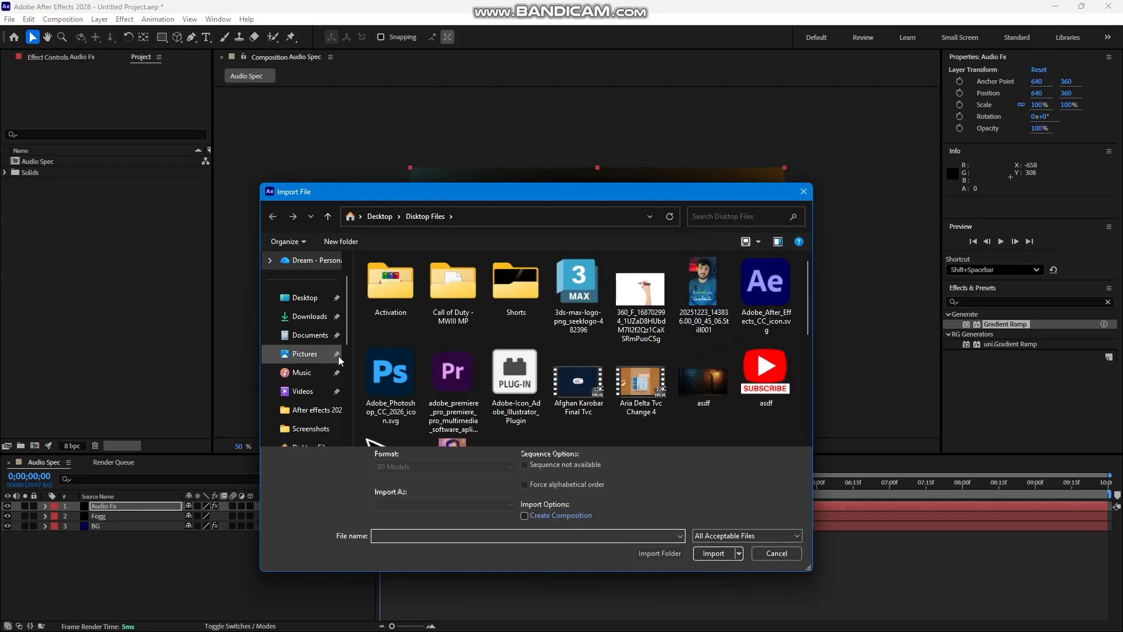
scroll(311, 342, "down", 5)
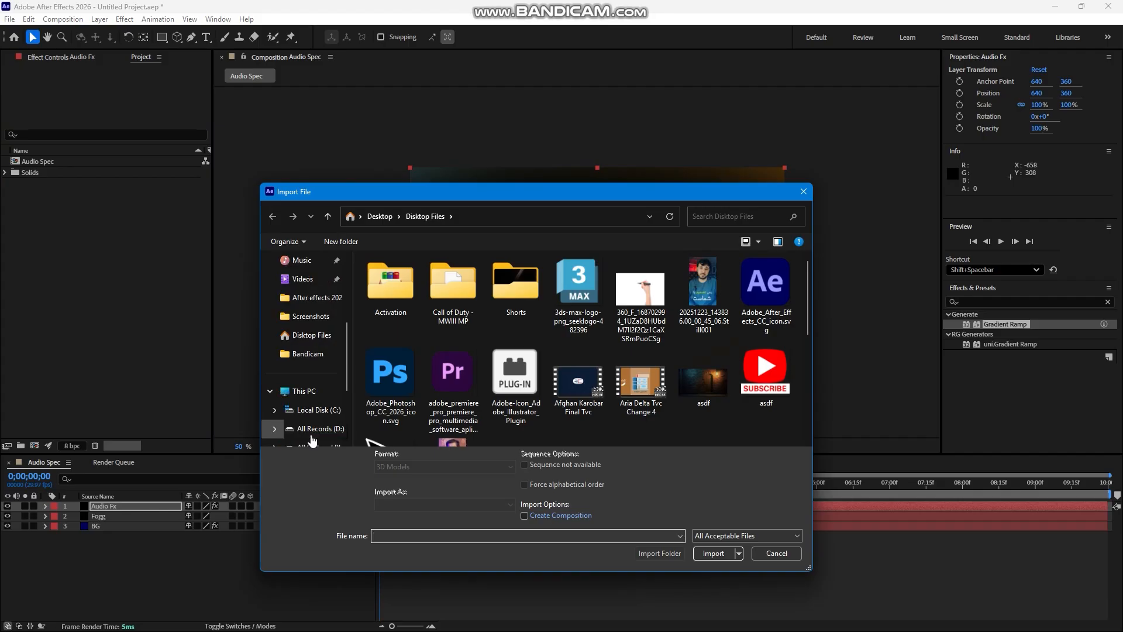
left_click(314, 337)
double_click(531, 301)
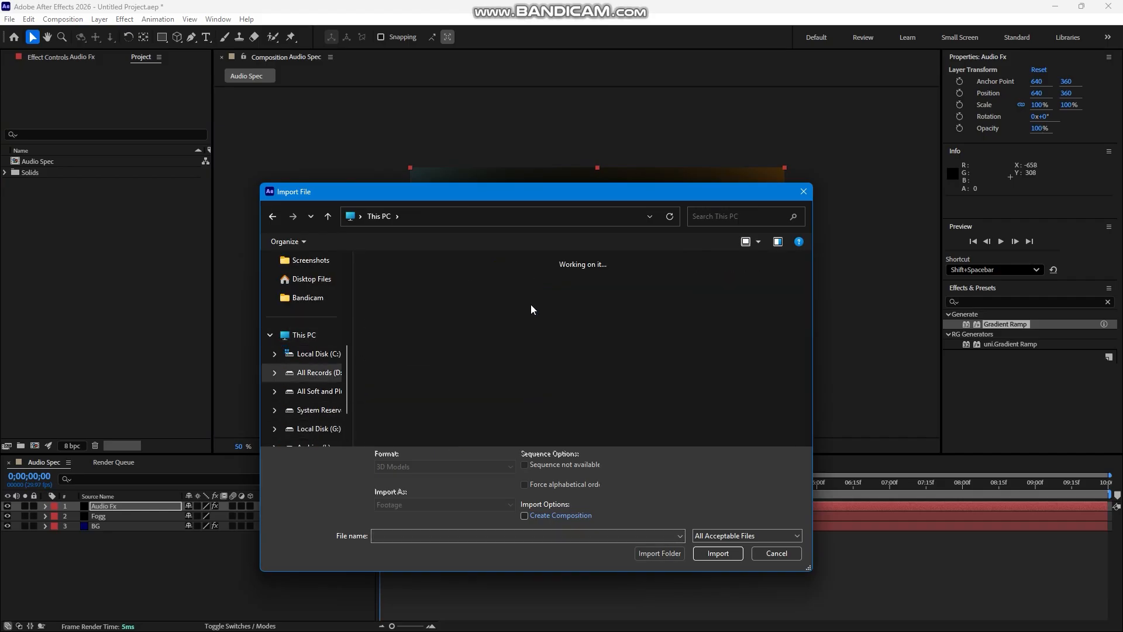
double_click(403, 286)
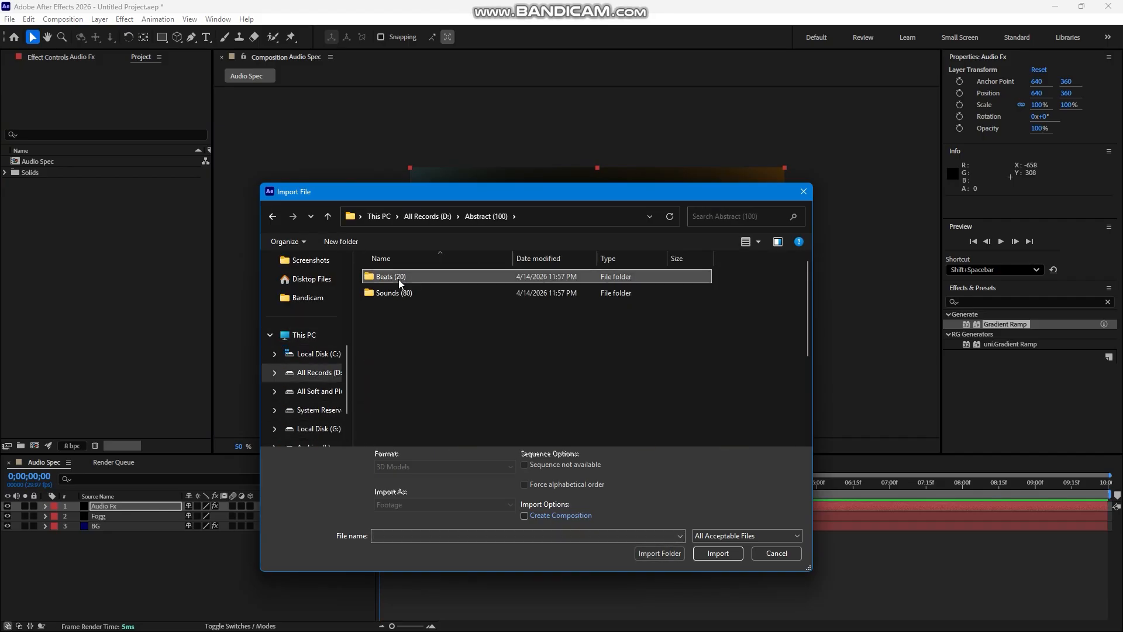
double_click(399, 278)
Step: Listen to Adrenaline.wav and the tracks following it in the media player, and close the player
right_click(387, 273)
left_click(389, 276)
right_click(394, 276)
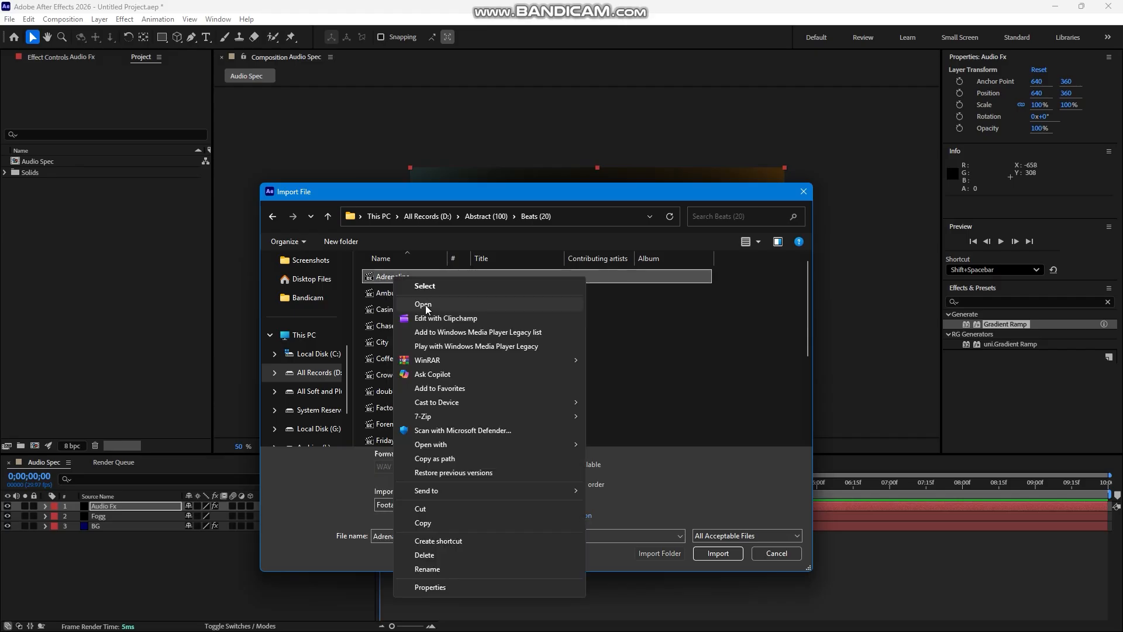
left_click(423, 304)
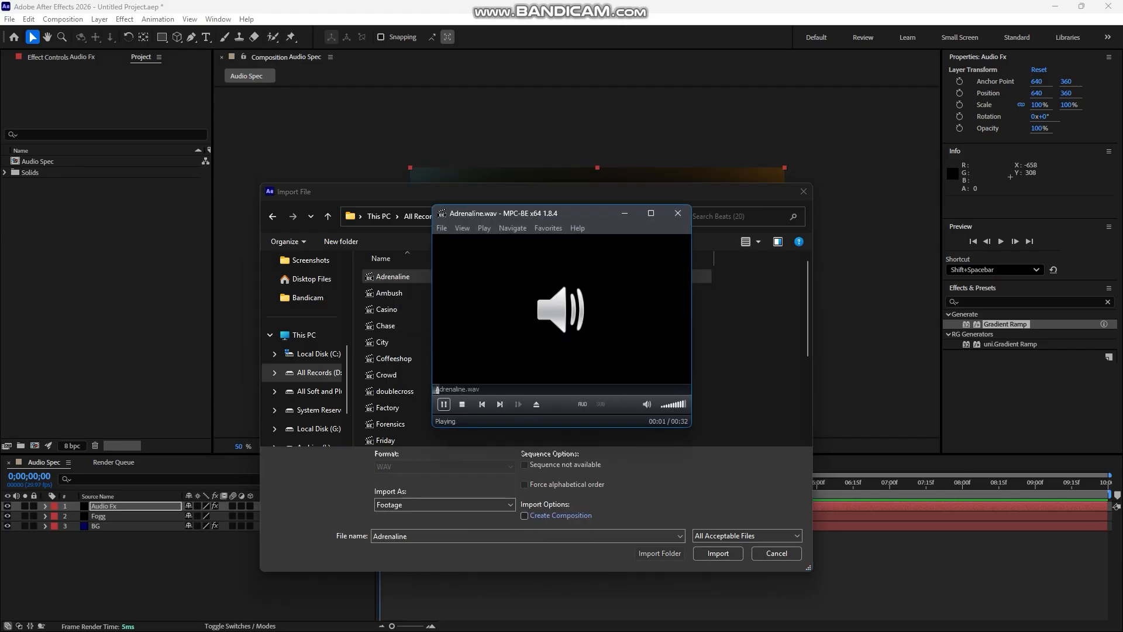
left_click(1062, 618)
left_click_drag(967, 550, 969, 550)
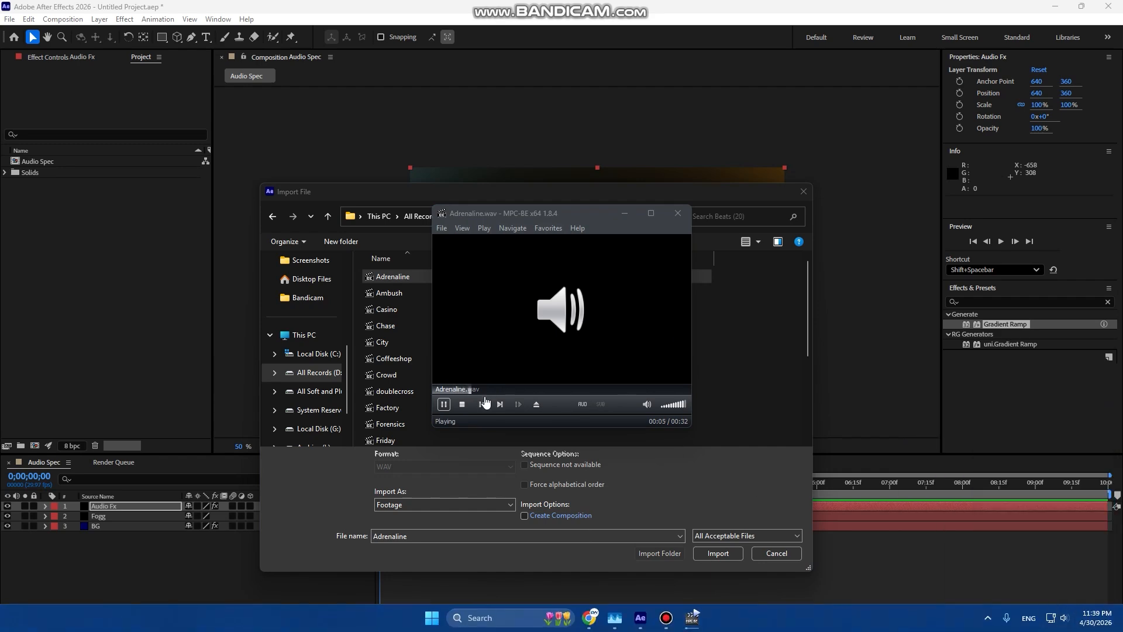
left_click(499, 404)
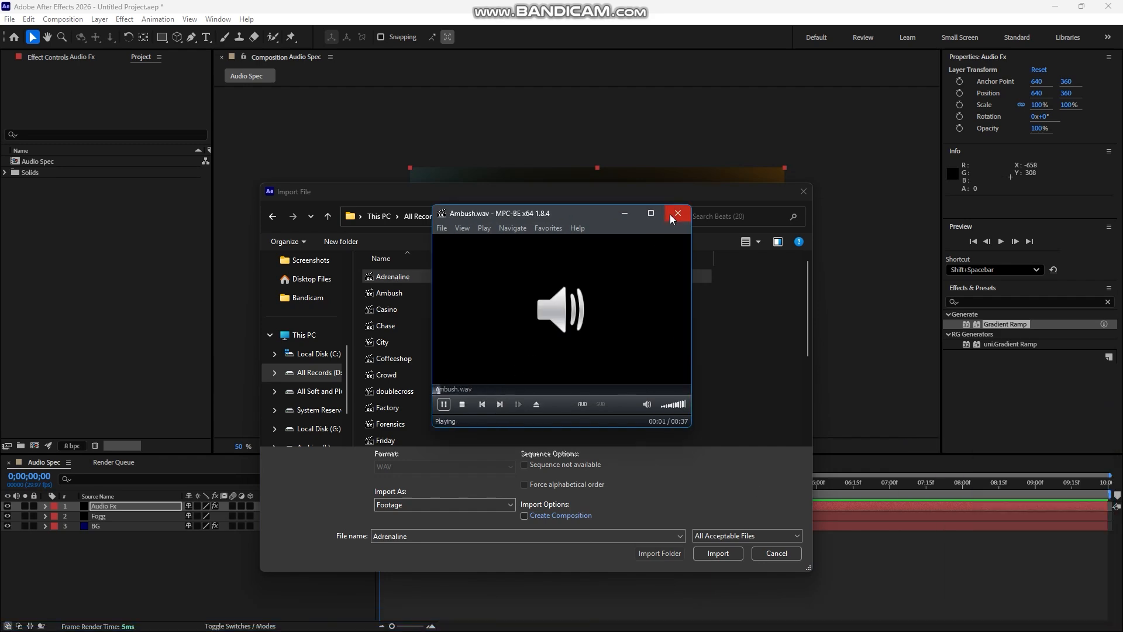
left_click(499, 404)
left_click(499, 404)
left_click(499, 404)
left_click(497, 405)
left_click(676, 216)
Step: Import Chase.wav and add it to the Audio Spec composition below the BG layer
double_click(394, 325)
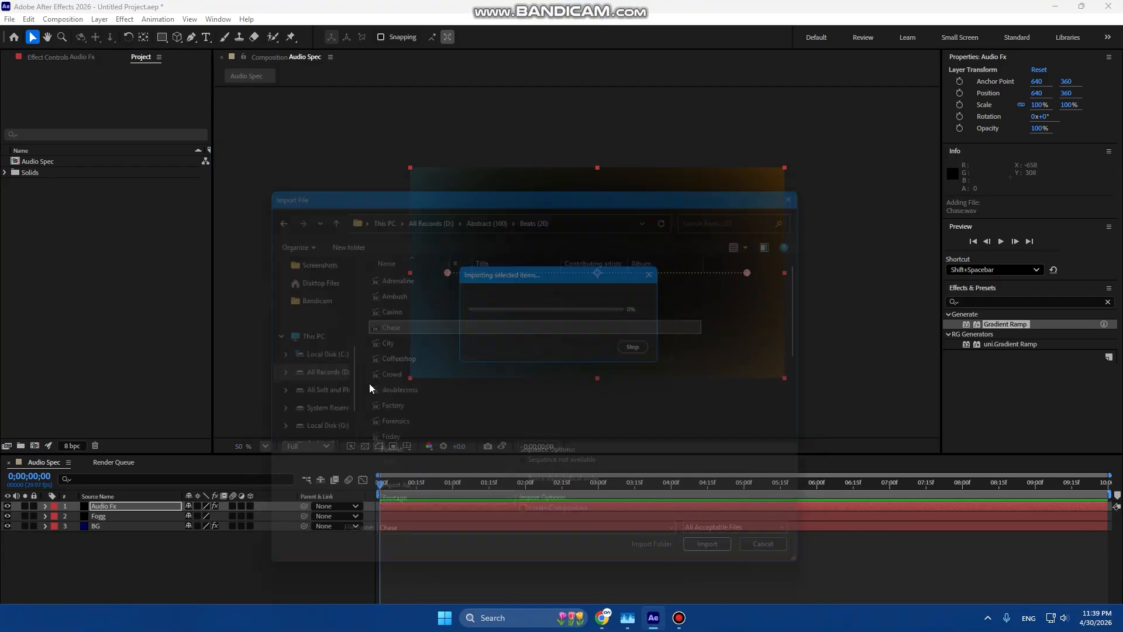
left_click_drag(79, 174, 154, 549)
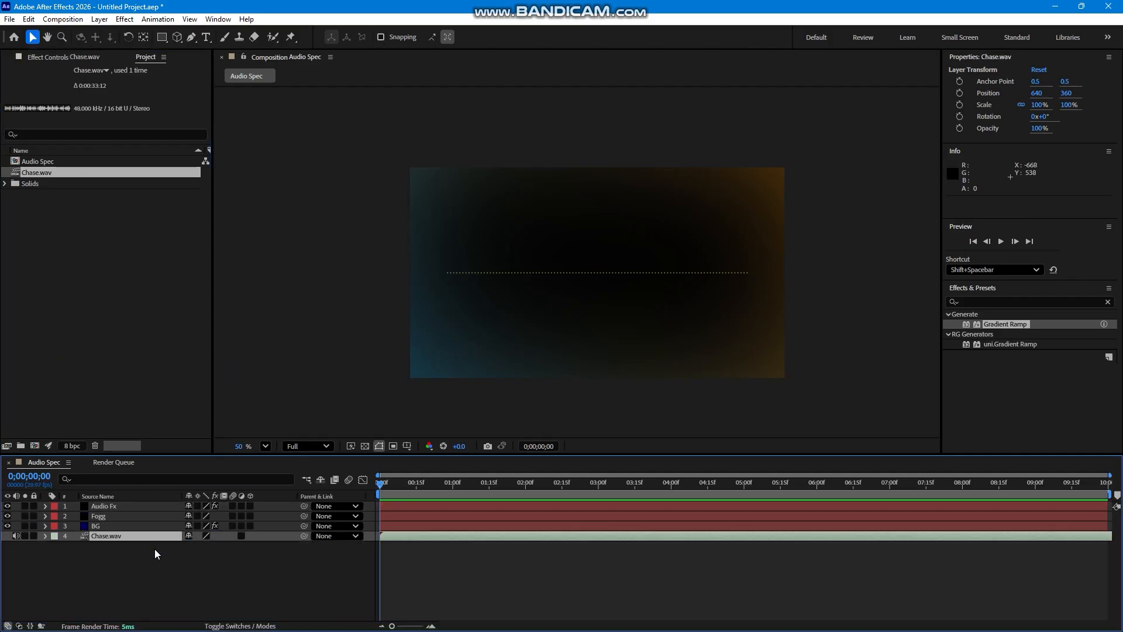
Step: Set the Audio Spectrum's audio layer on Audio Fx to Chase.wav and play back the composition
left_click(124, 506)
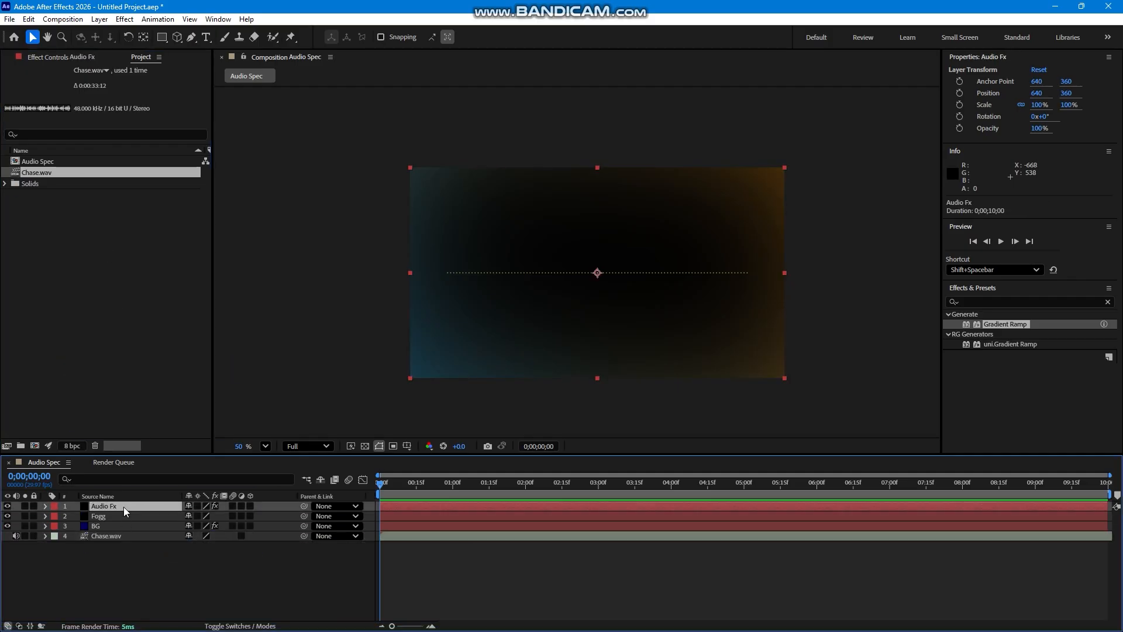
left_click(94, 56)
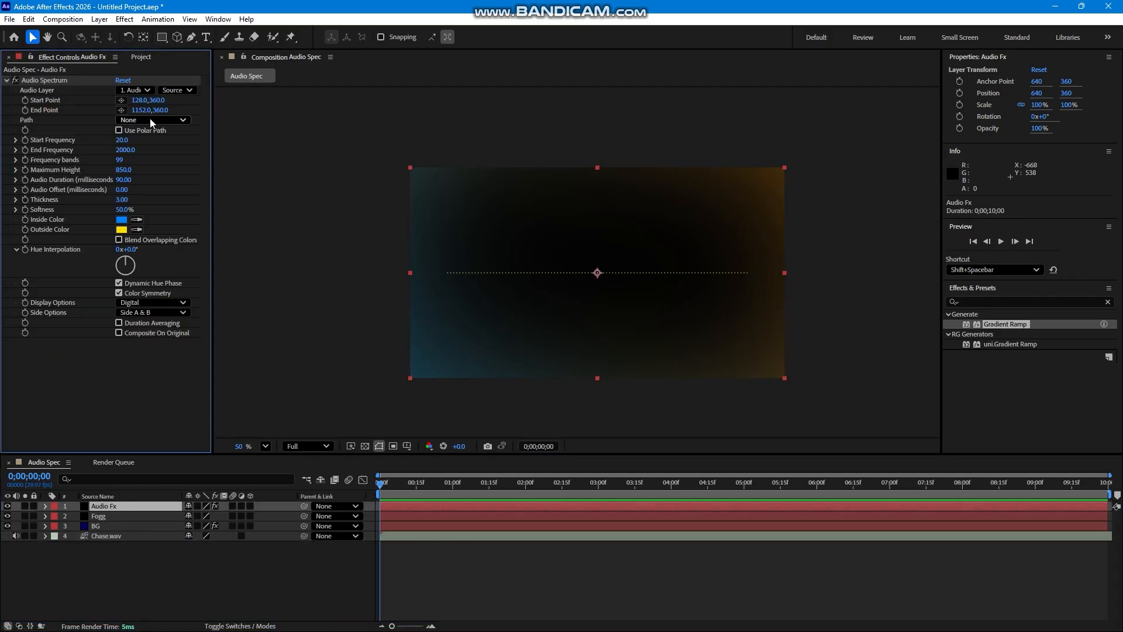
left_click(138, 90)
left_click(163, 160)
key("space")
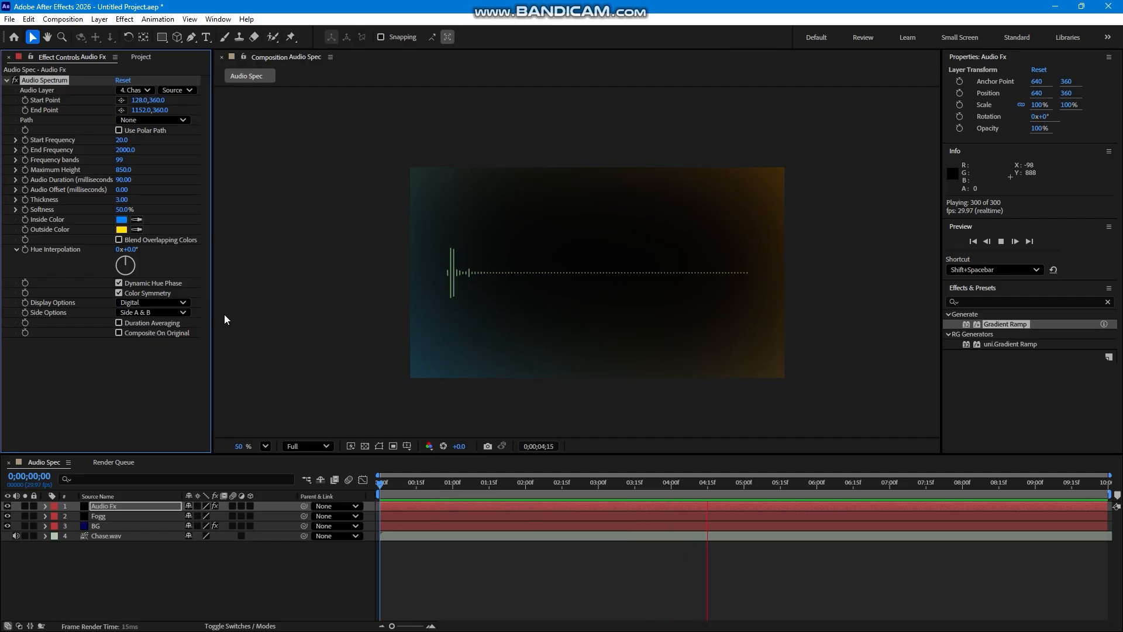
key("space")
Step: Replace the Chase.wav layer with a newly imported Steakout.wav from the Beats (20) folder and play back the composition
left_click(139, 57)
double_click(148, 286)
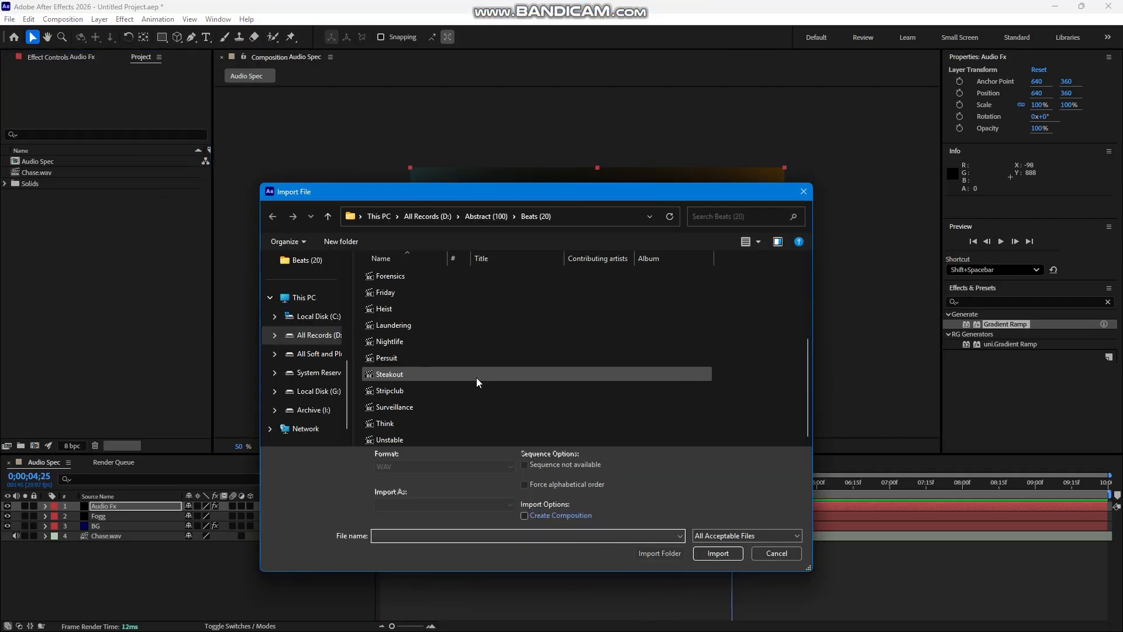
left_click(378, 377)
double_click(378, 379)
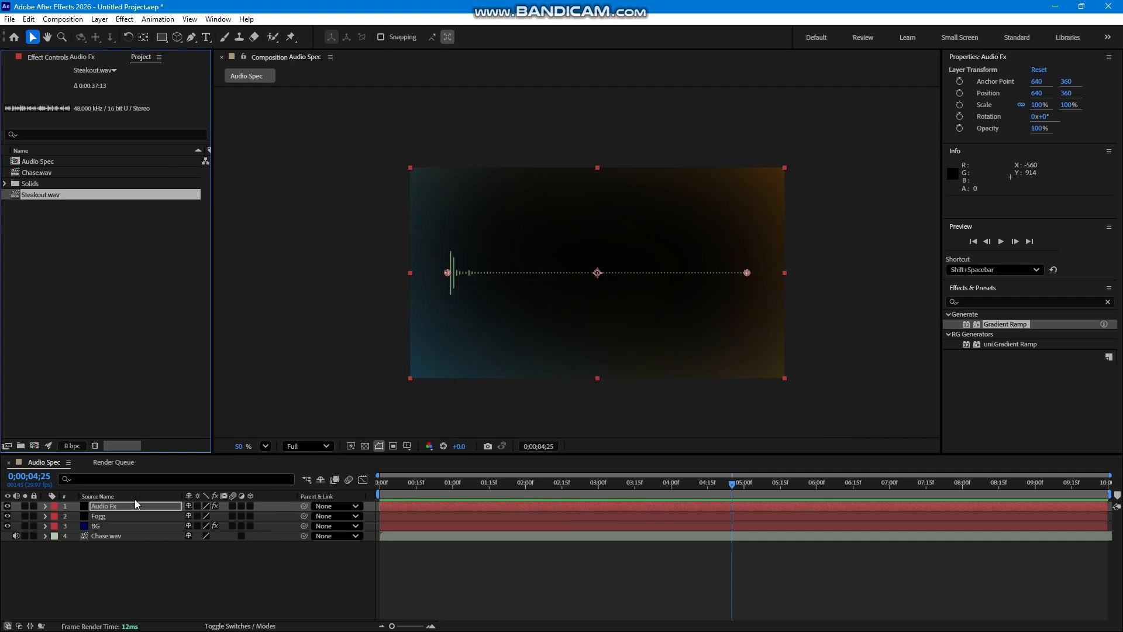
left_click(122, 536)
left_click_drag(42, 202, 130, 539)
key("space")
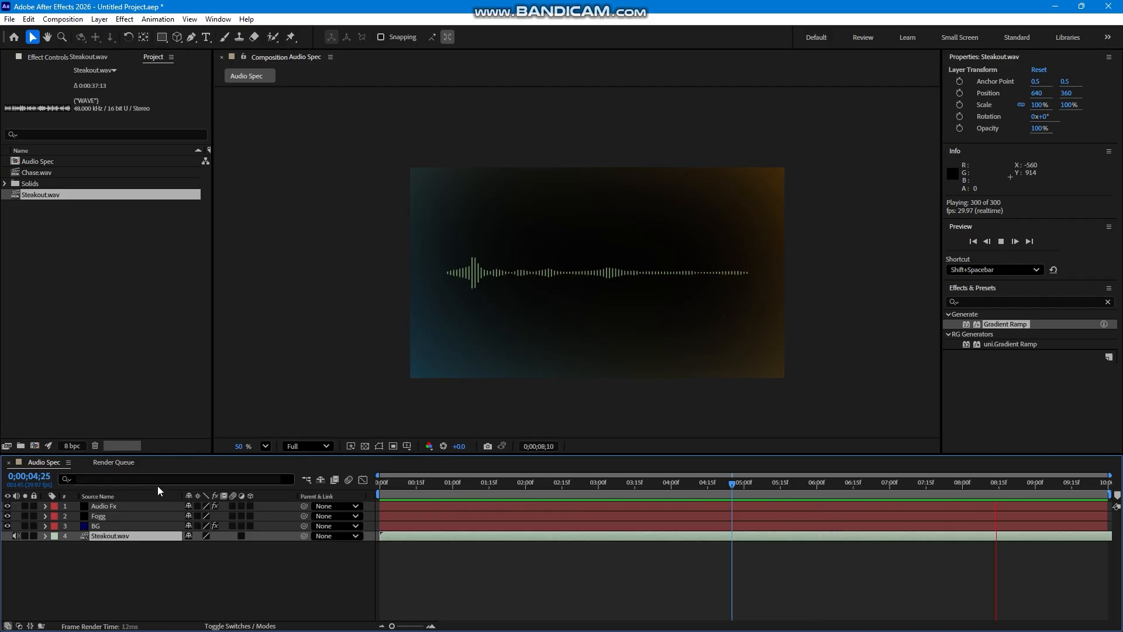
key("space")
Step: Show the Title/Action Safe guides in the composition view
left_click(124, 506)
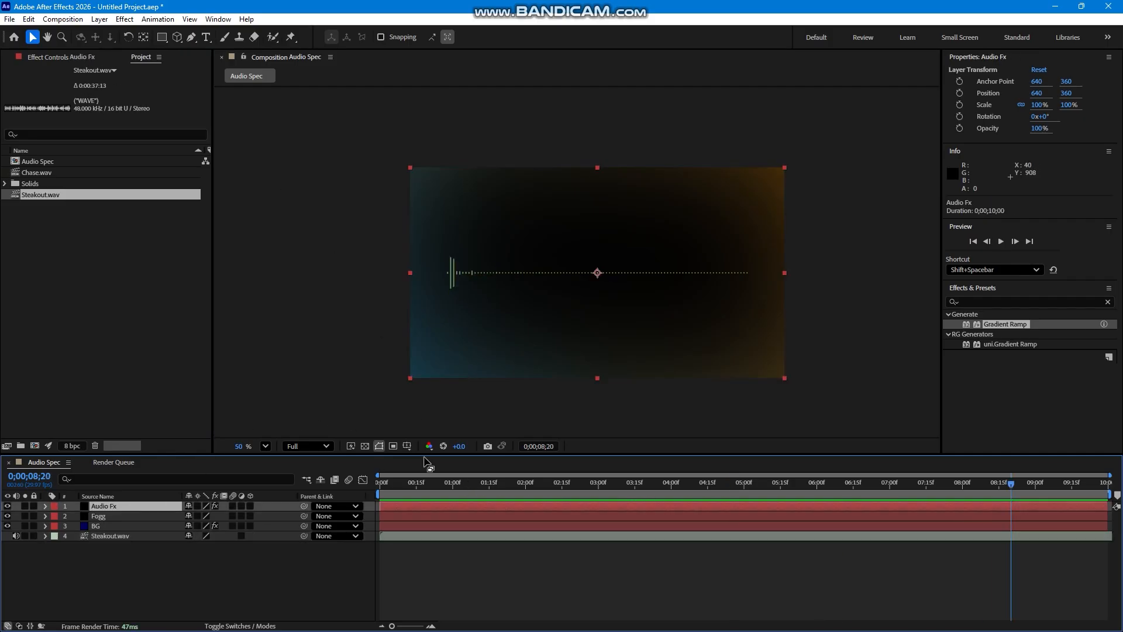
left_click(407, 446)
left_click(422, 457)
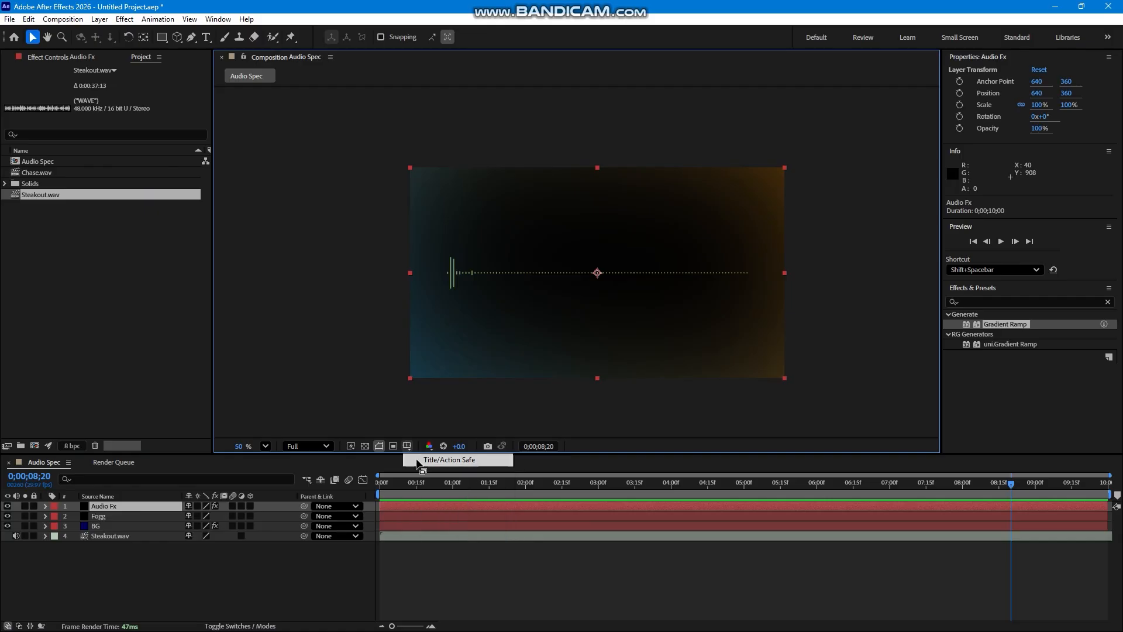
left_click(234, 570)
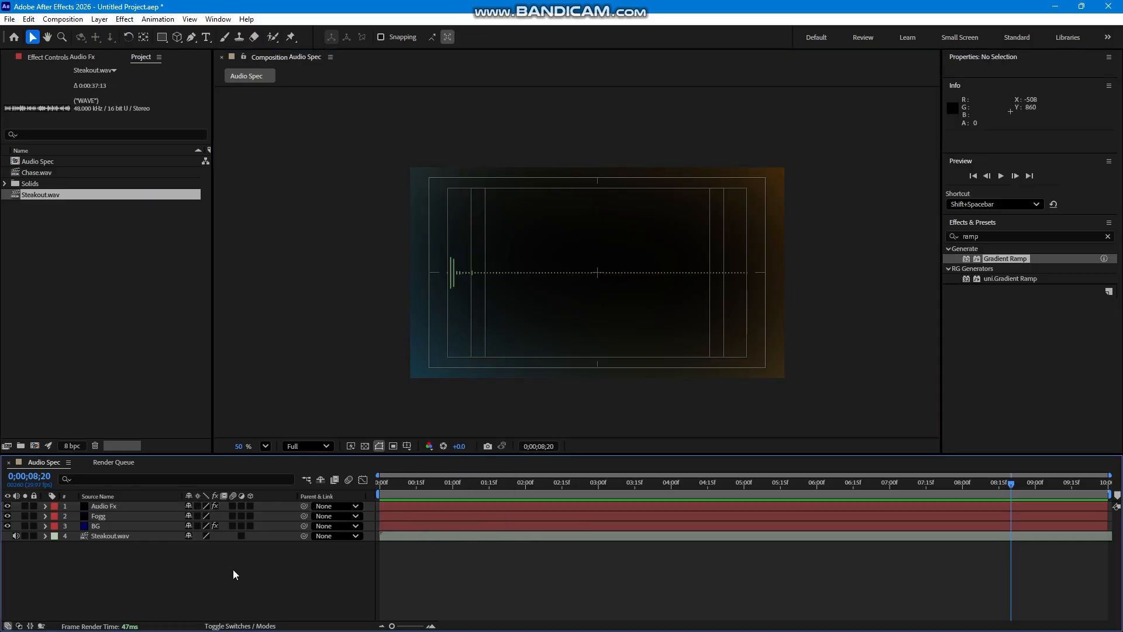
Step: Draw a circular mask centered in the frame on the Audio Fx layer and move it slightly upward
left_click(125, 508)
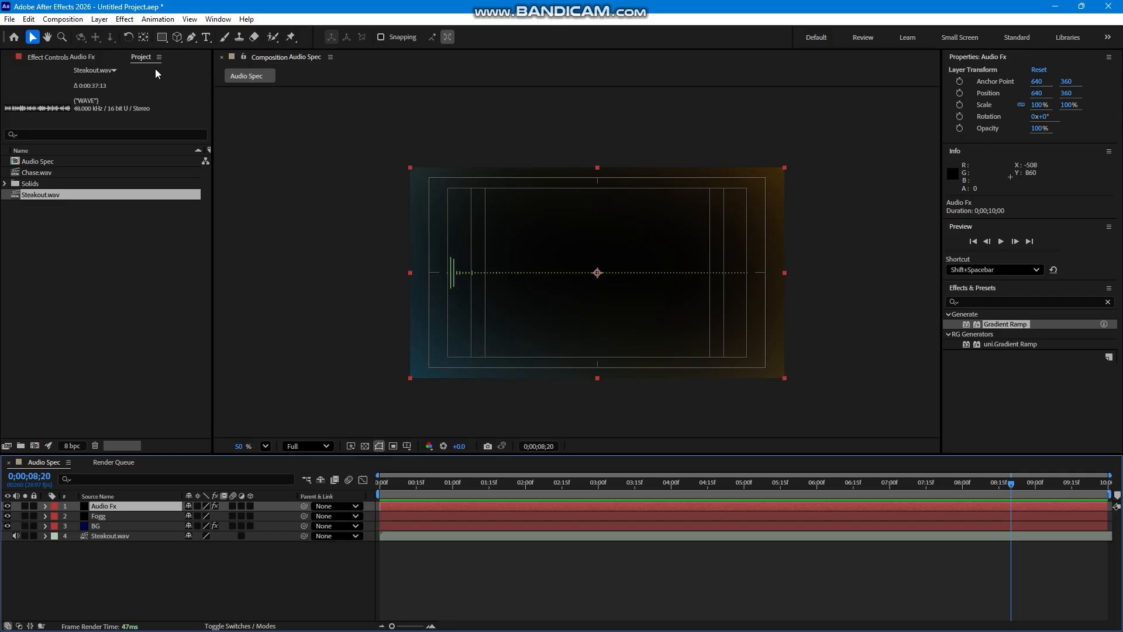
left_click(162, 36)
left_click(201, 68)
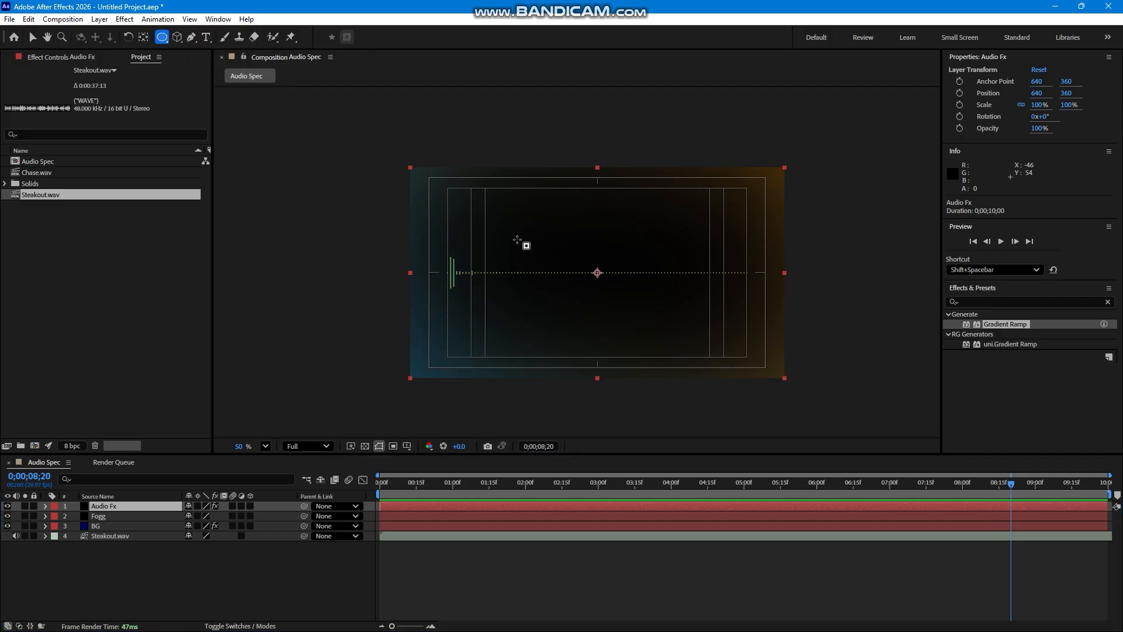
left_click_drag(597, 272, 632, 332)
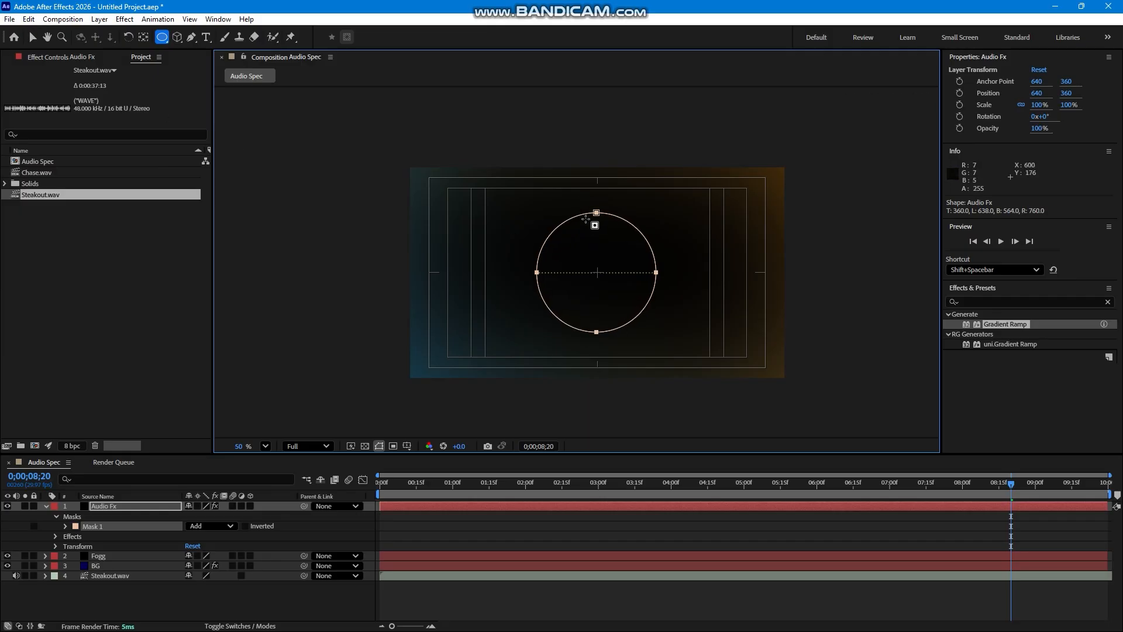
key("v")
left_click_drag(596, 212, 596, 191)
Step: Set the Audio Spectrum's path to Mask 1 and scrub the composition to 0;00;02;08
left_click(121, 504)
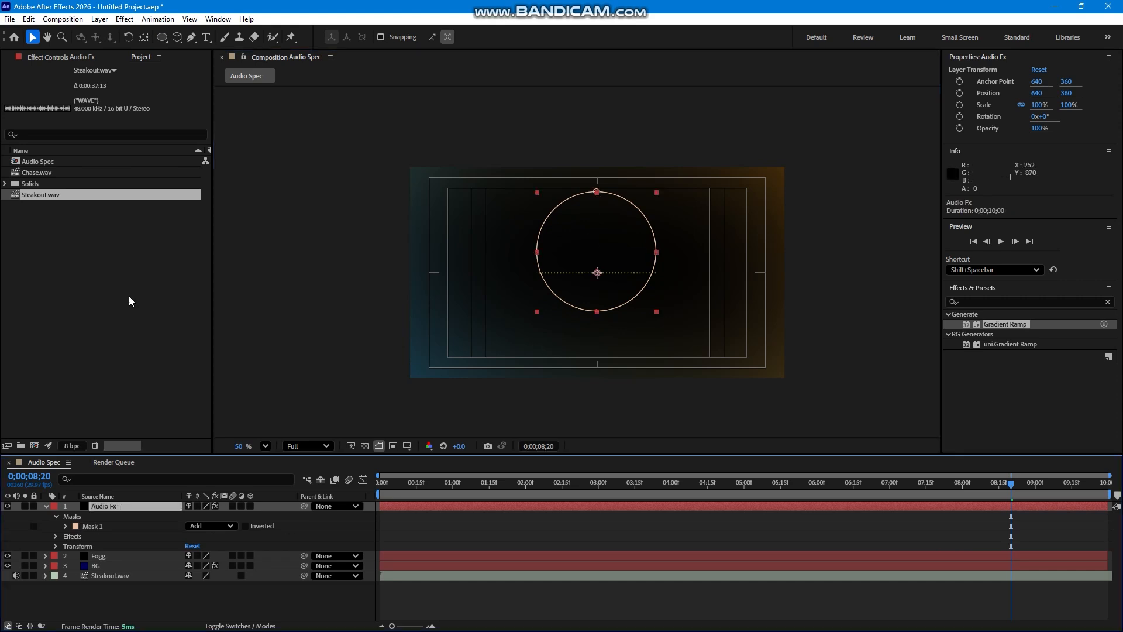
left_click(82, 56)
left_click(142, 120)
left_click(147, 151)
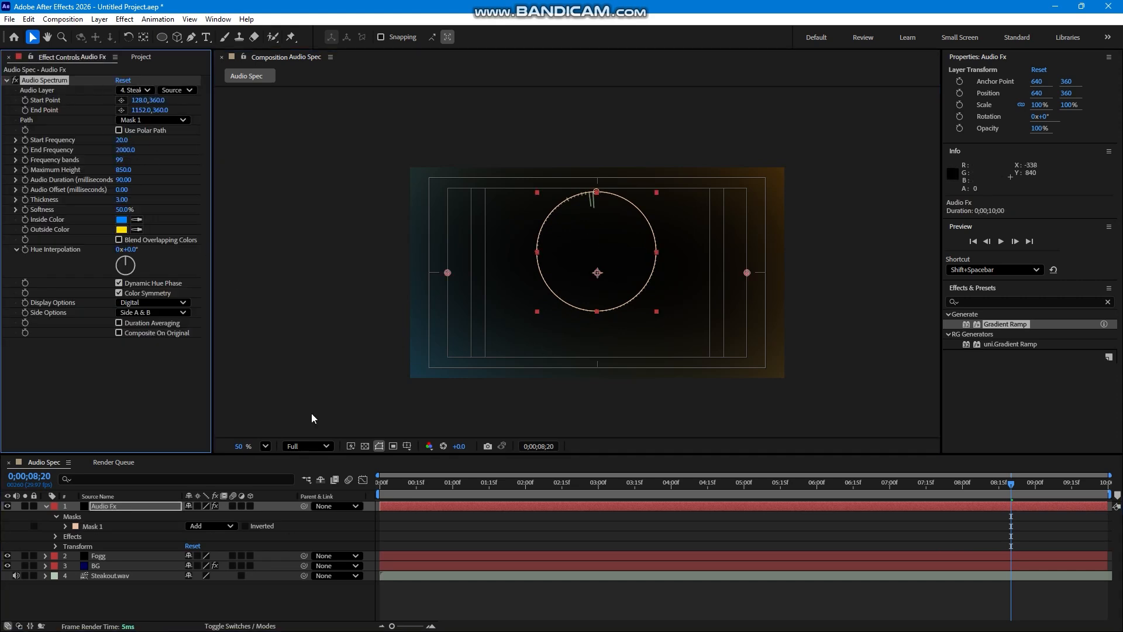
left_click_drag(436, 495, 544, 501)
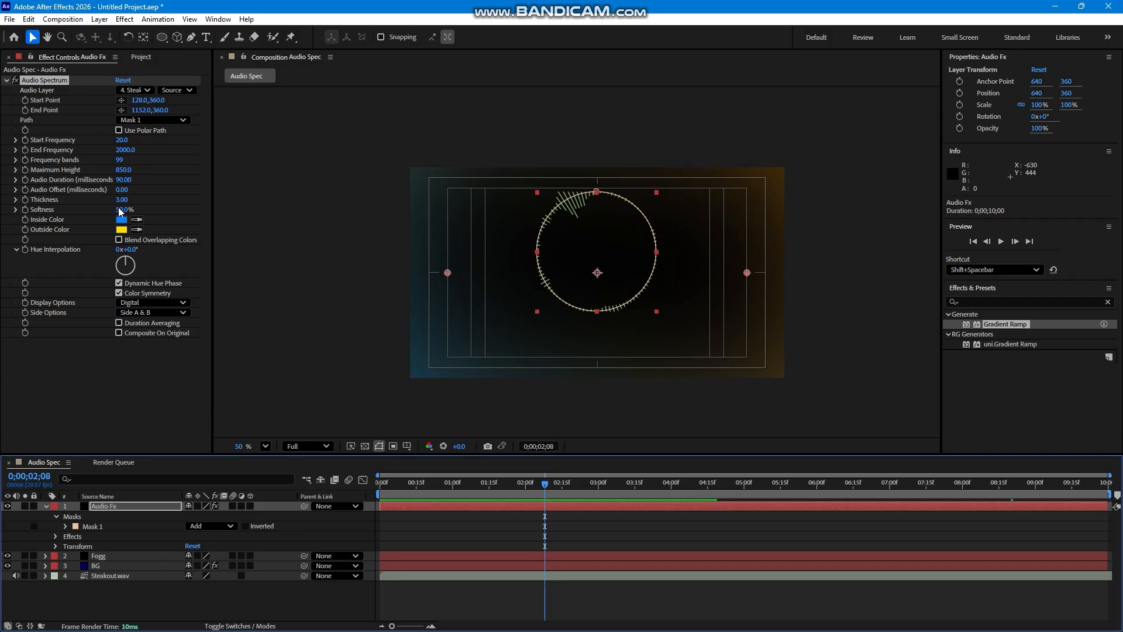
Step: Try Side A for the Audio Spectrum's Side Options and settle on Side B
left_click(149, 312)
left_click(151, 322)
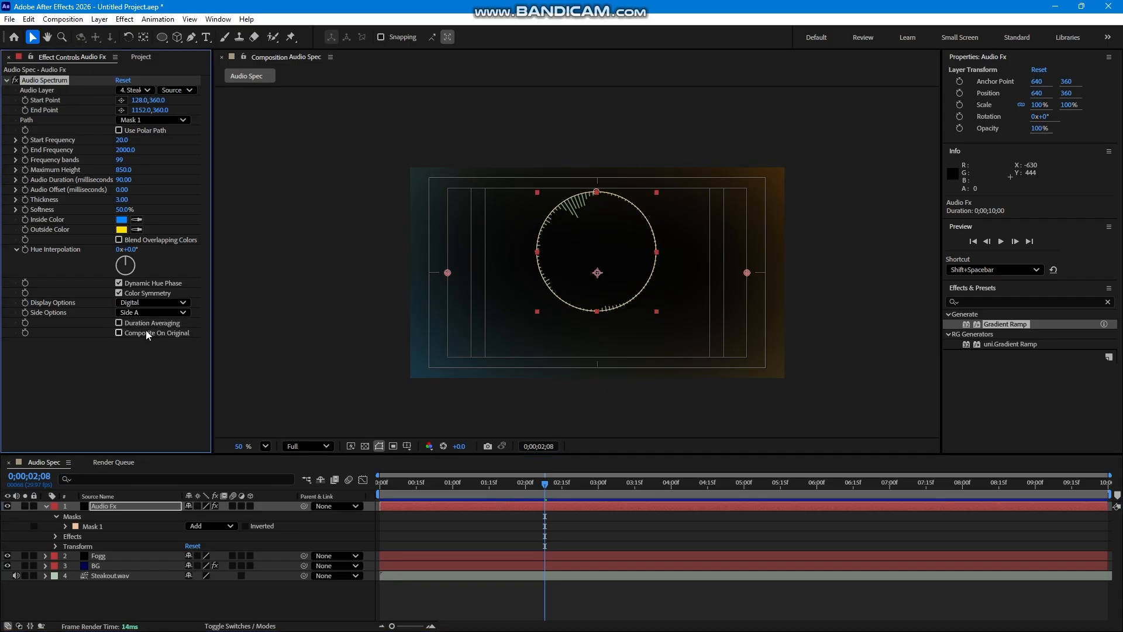
left_click(155, 312)
left_click(151, 332)
Step: Change the Audio Spectrum's inside color to white
left_click(120, 223)
left_click_drag(815, 328, 674, 204)
left_click(981, 272)
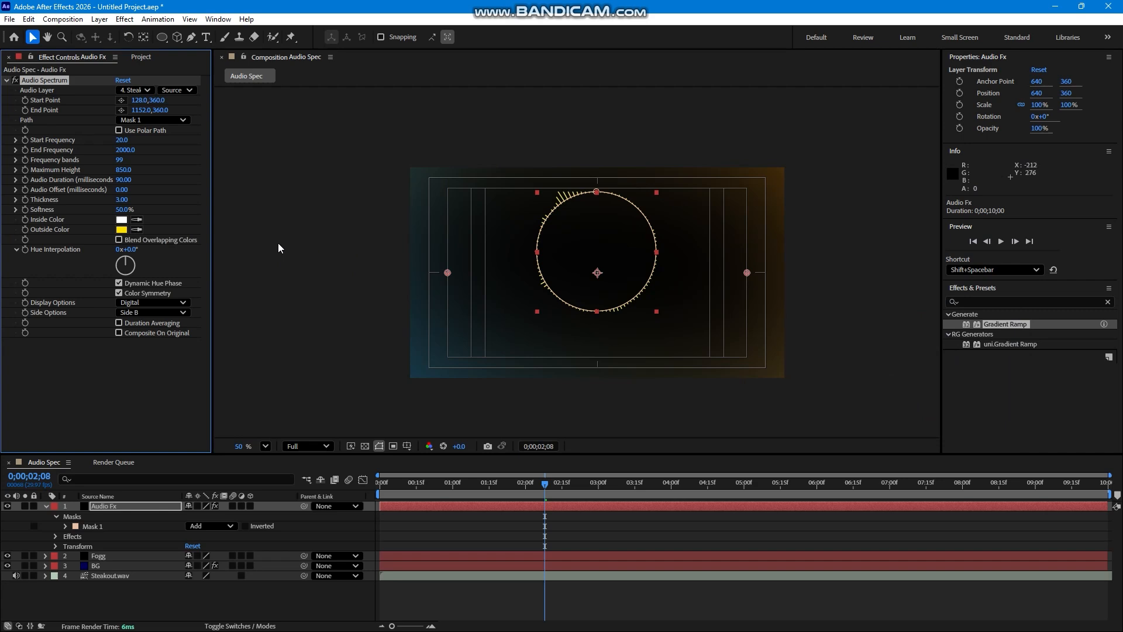
Step: Reveal the mask properties of the Audio Fx layer and set Mask 1's expansion to 64 pixels
left_click(110, 497)
left_click(115, 506)
key("m")
key("m")
key("m")
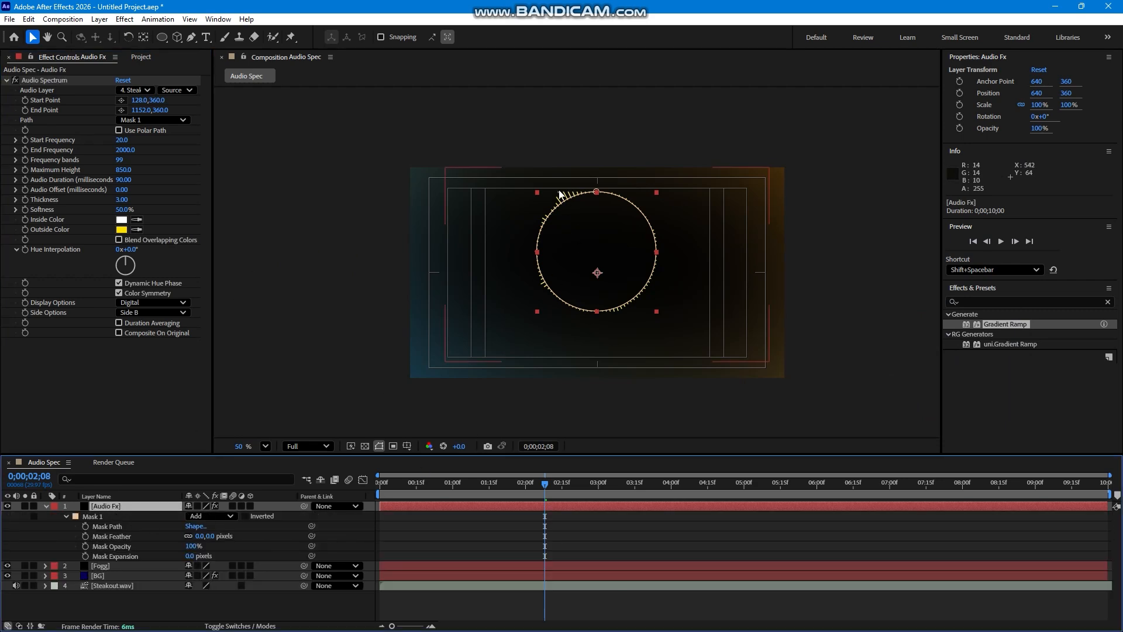
scroll(573, 188, "up", 3)
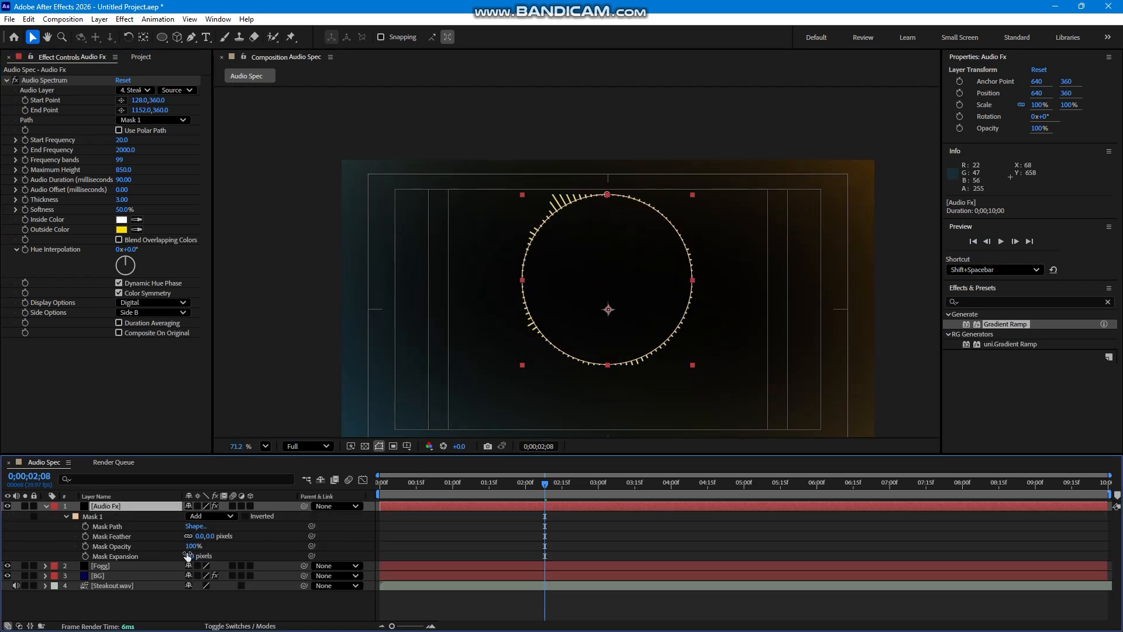
left_click_drag(194, 555, 233, 557)
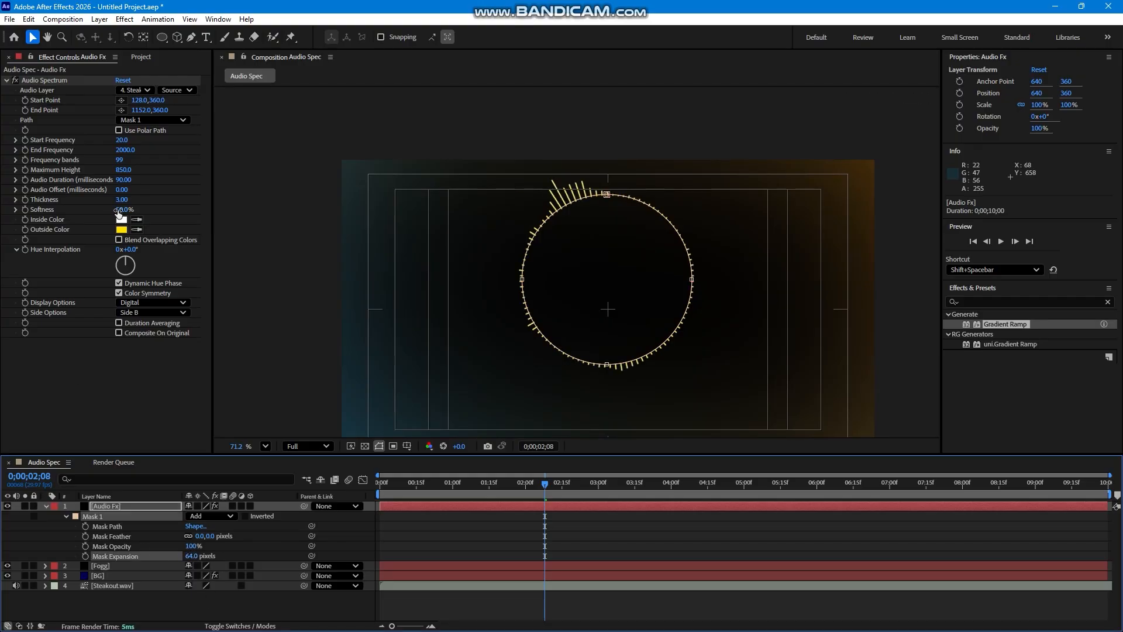
Step: Set the Audio Spectrum's frequency bands to 174, thickness to 1.72 and maximum height to 1100
left_click_drag(118, 164, 159, 174)
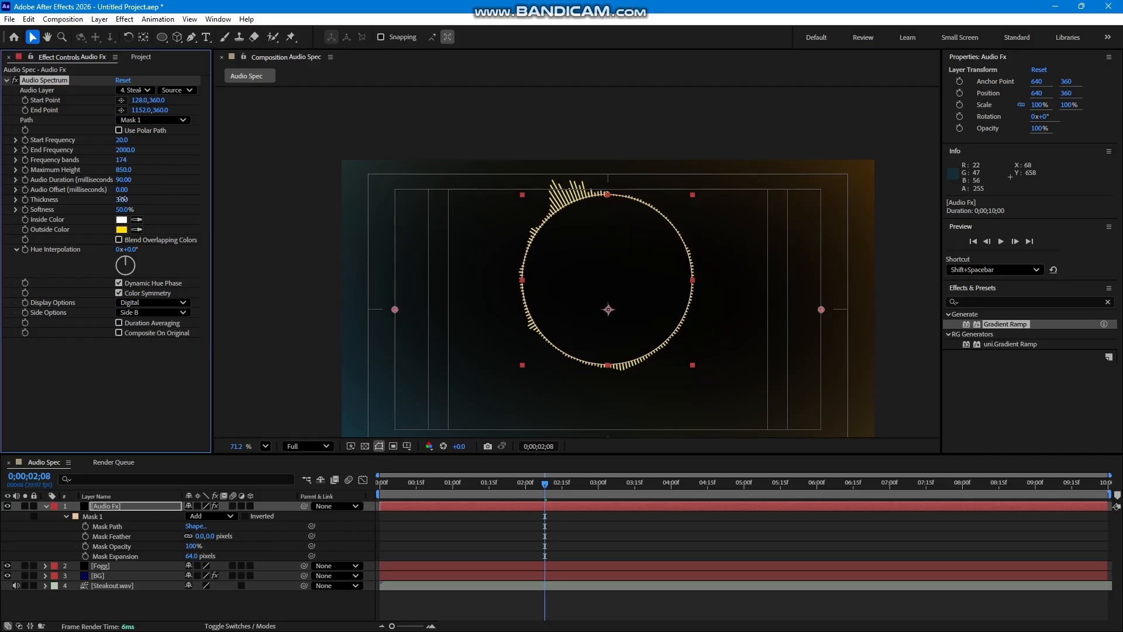
left_click_drag(110, 199, 66, 226)
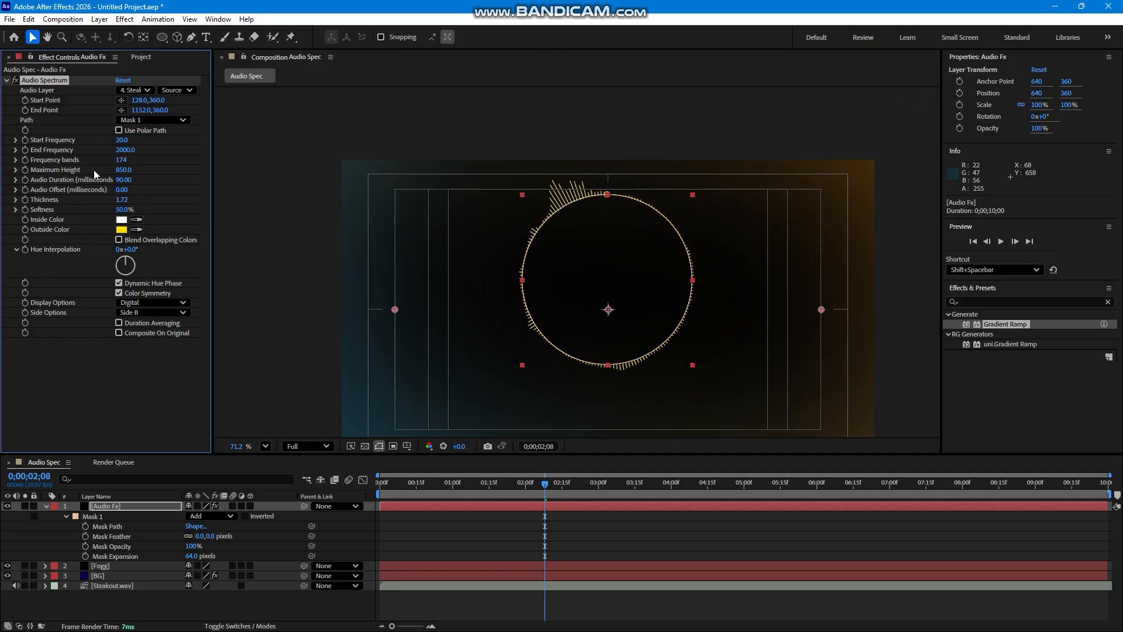
left_click_drag(124, 171, 142, 169)
scroll(664, 230, "down", 2)
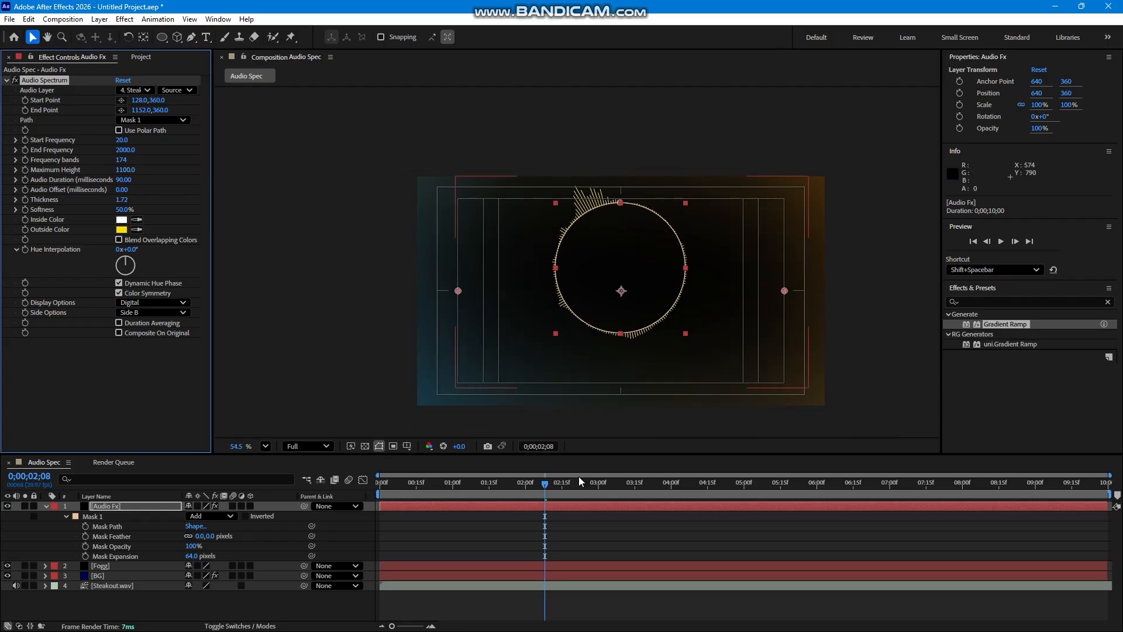
Step: Preview the circular spectrum from the start of the composition, stopping at 0;00;07;04, and deselect all layers
left_click_drag(522, 487, 377, 501)
key("space")
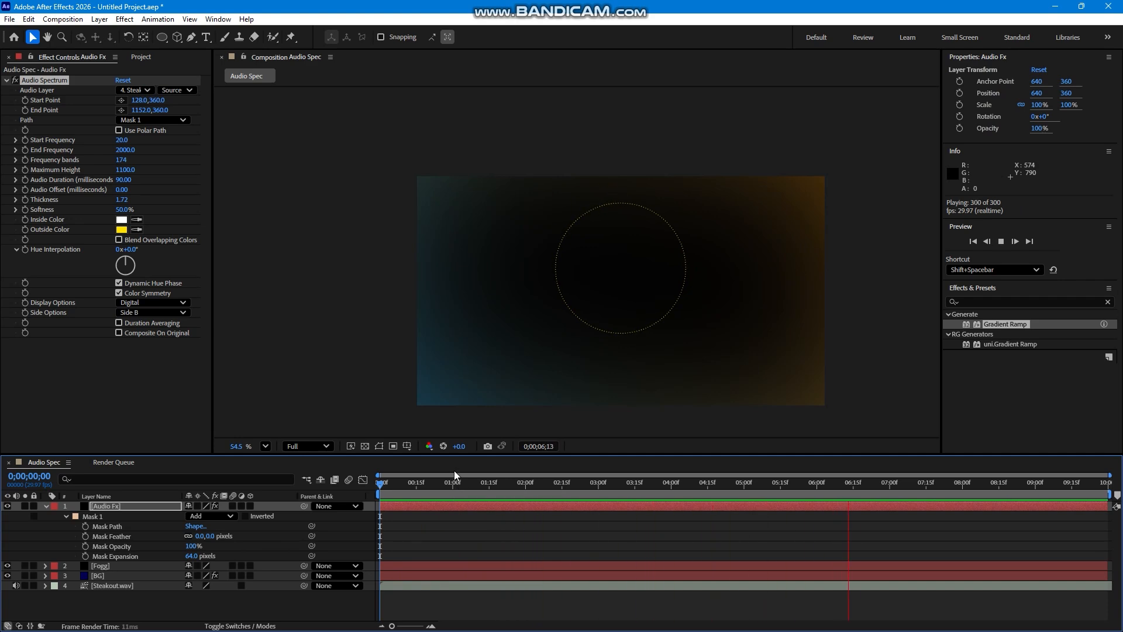
key("space")
left_click(482, 534)
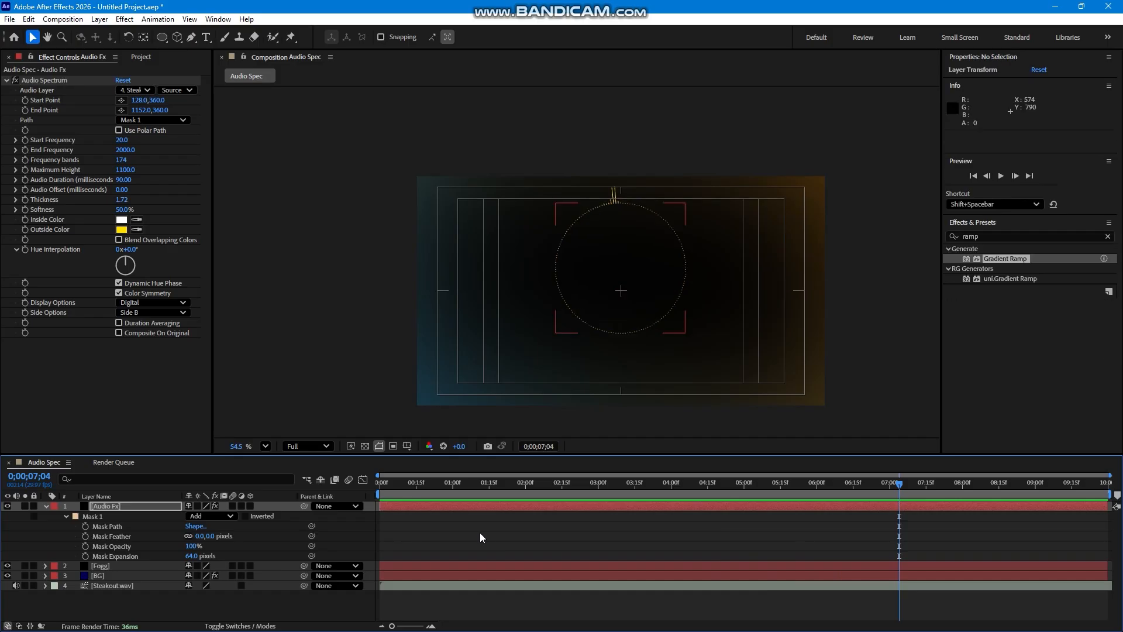
Step: Draw a rectangle about 1025 × 50 px along the lower edge of the title-safe area as a new shape layer
left_click(406, 446)
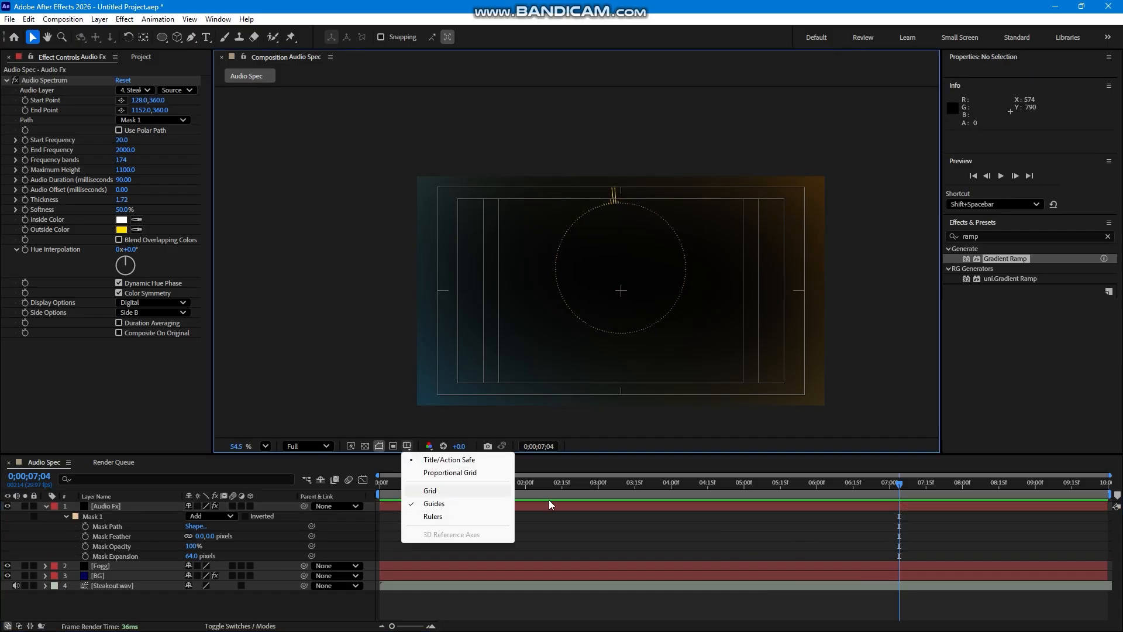
left_click(621, 530)
left_click(266, 446)
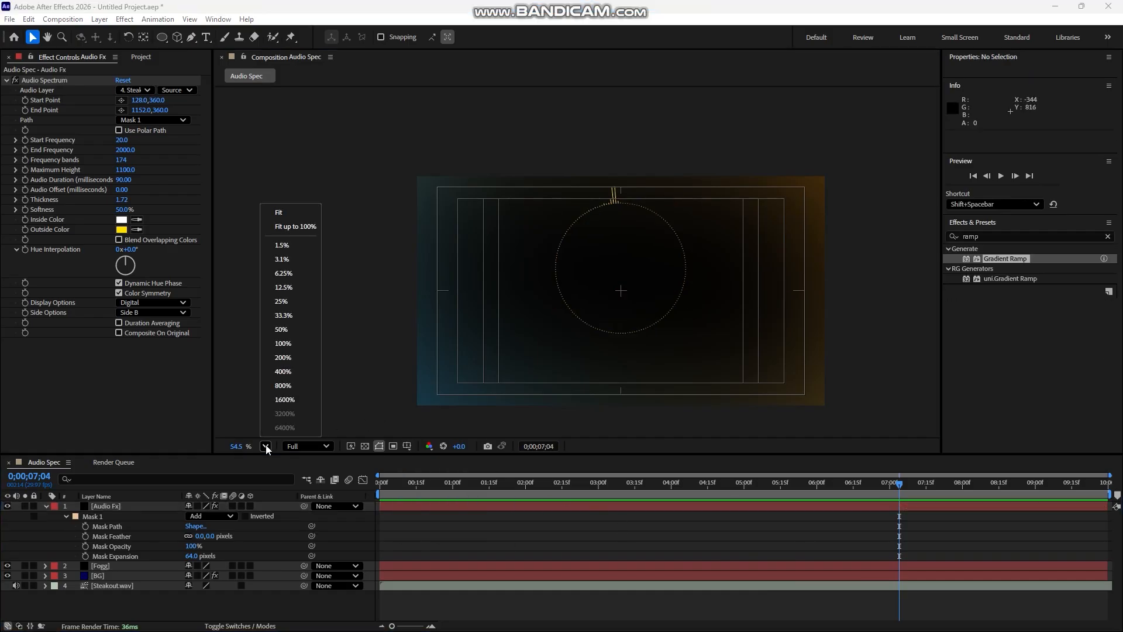
left_click(287, 224)
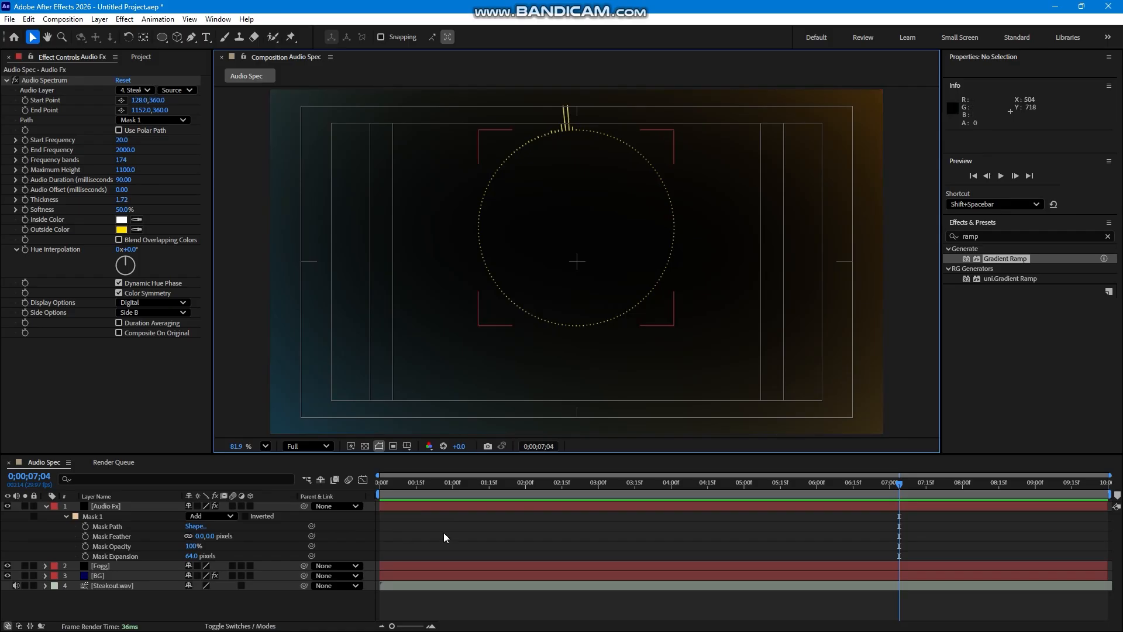
left_click(247, 594)
left_click(161, 36)
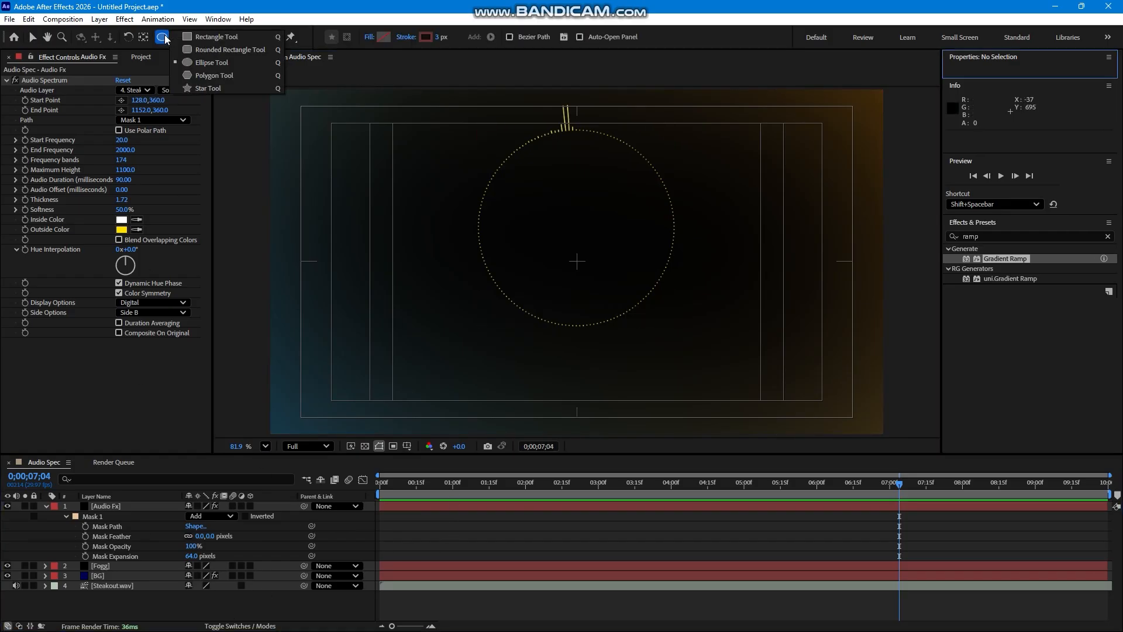
left_click(184, 40)
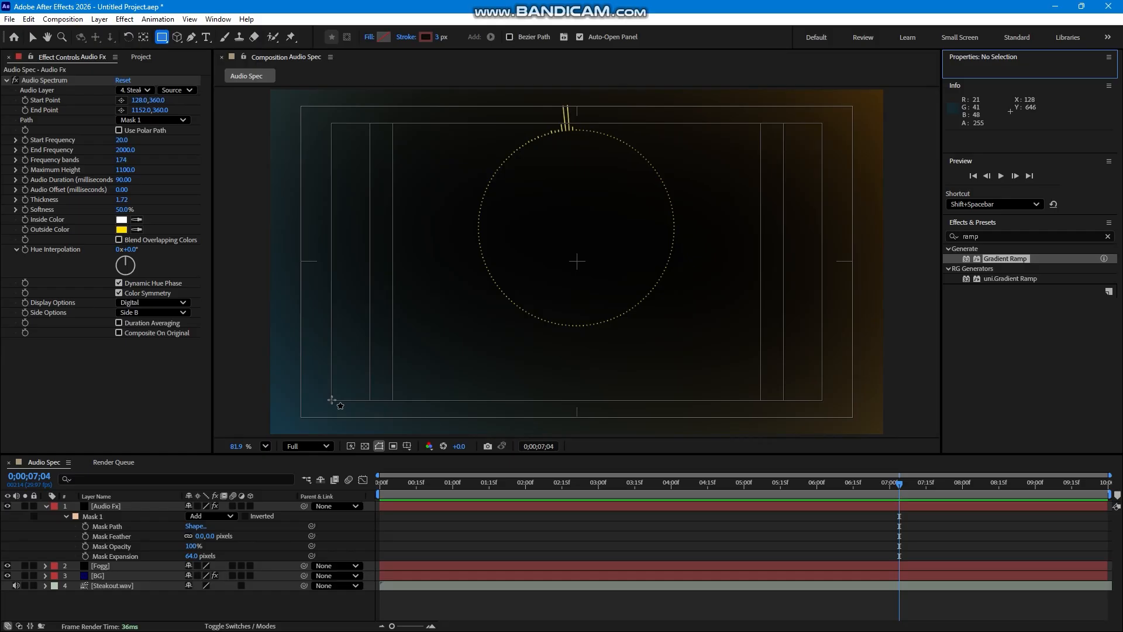
mouse_move(332, 400)
left_mouse_down()
mouse_move(823, 365)
mouse_move(823, 376)
left_mouse_up()
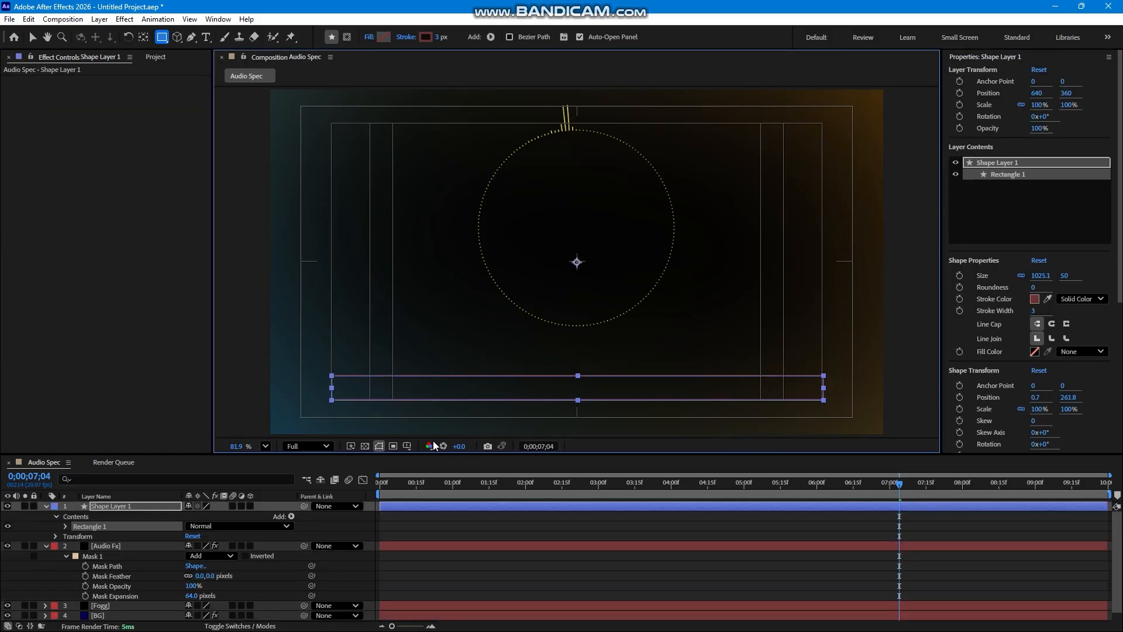
Step: Change the rectangle's stroke color to white (FFFFFF)
left_click(402, 37)
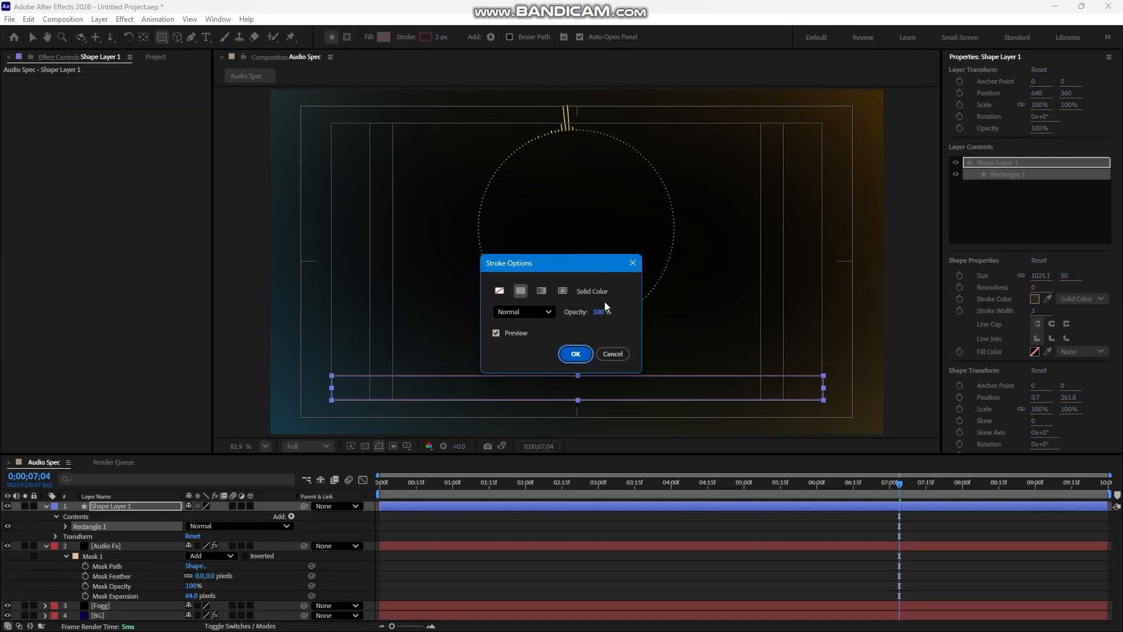
left_click(609, 353)
left_click(426, 39)
left_click_drag(775, 306, 745, 267)
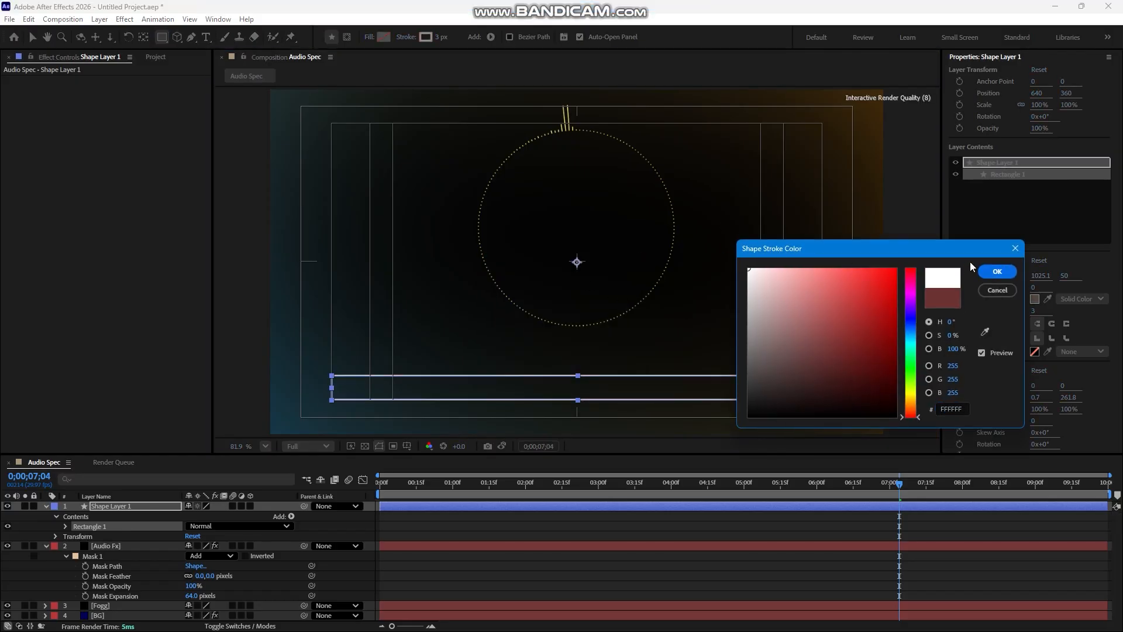
left_click(997, 271)
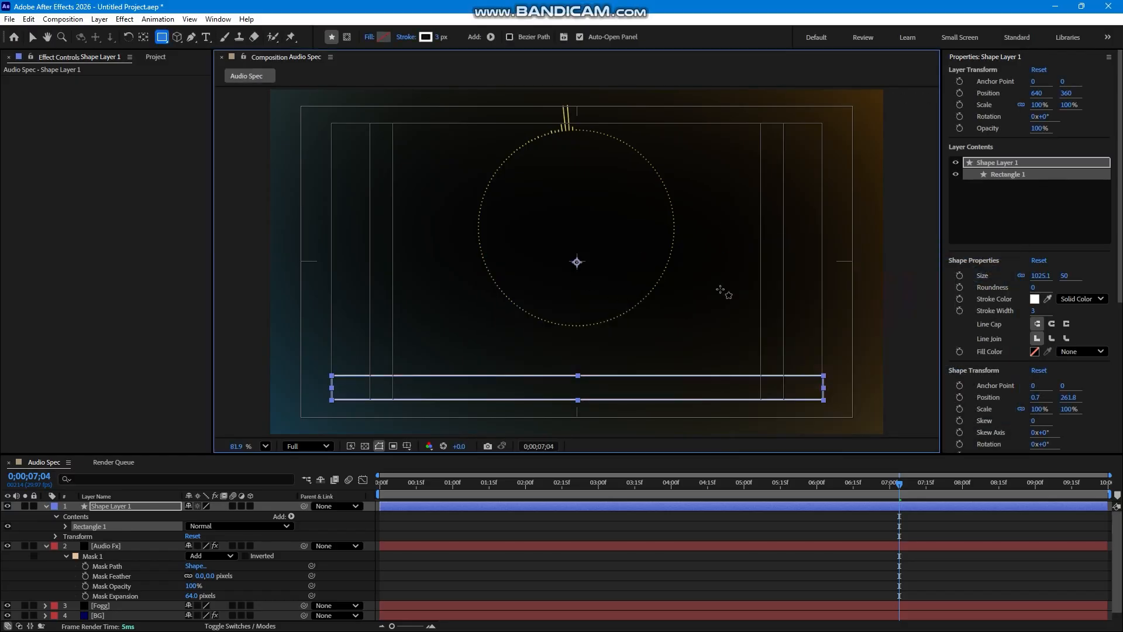
Step: Set the stroke width of Shape Layer 1 to 1 px
left_click(521, 562)
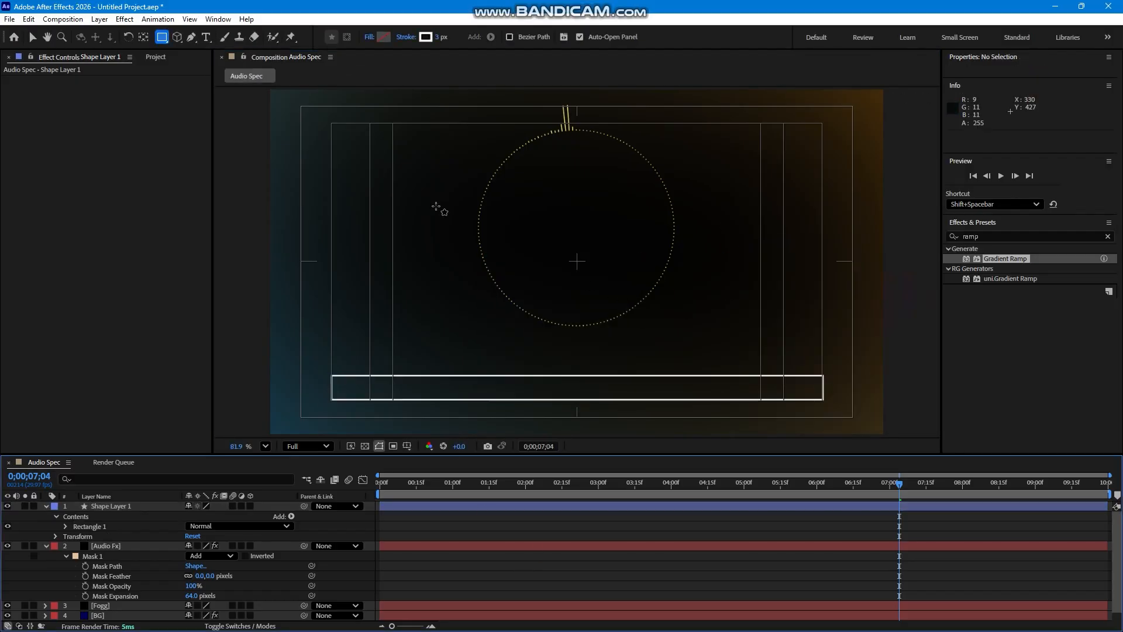
left_click(96, 507)
left_click(440, 37)
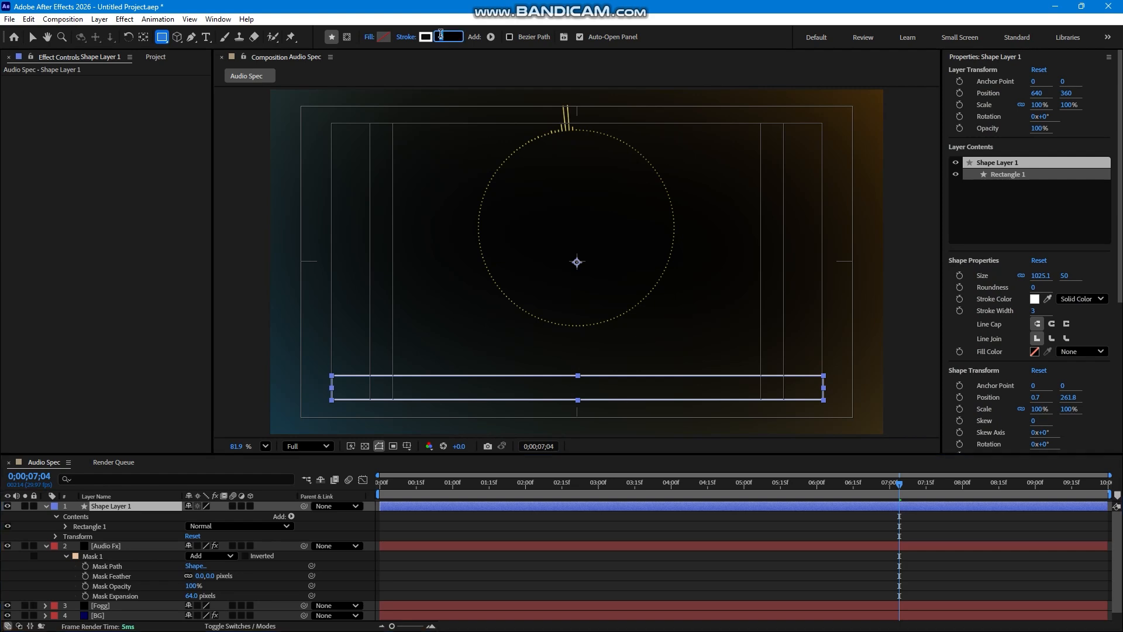
type("1")
key("Return")
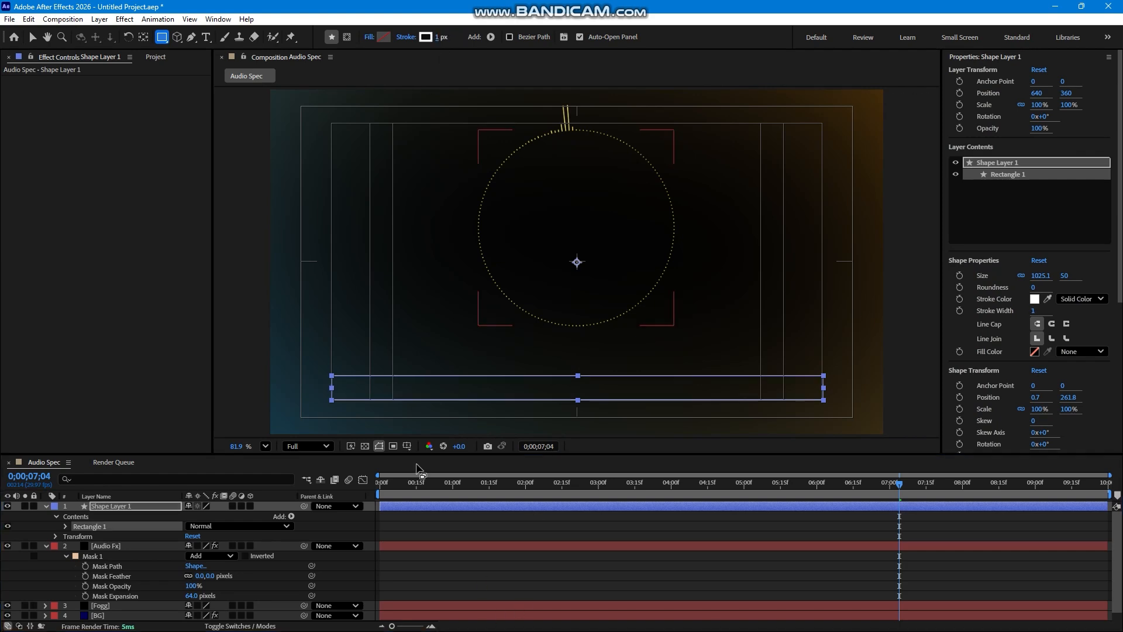
Step: Draw a second rectangle about 1019 × 40 px just inside the first as a separate shape layer, and remove its stroke
left_click(419, 565)
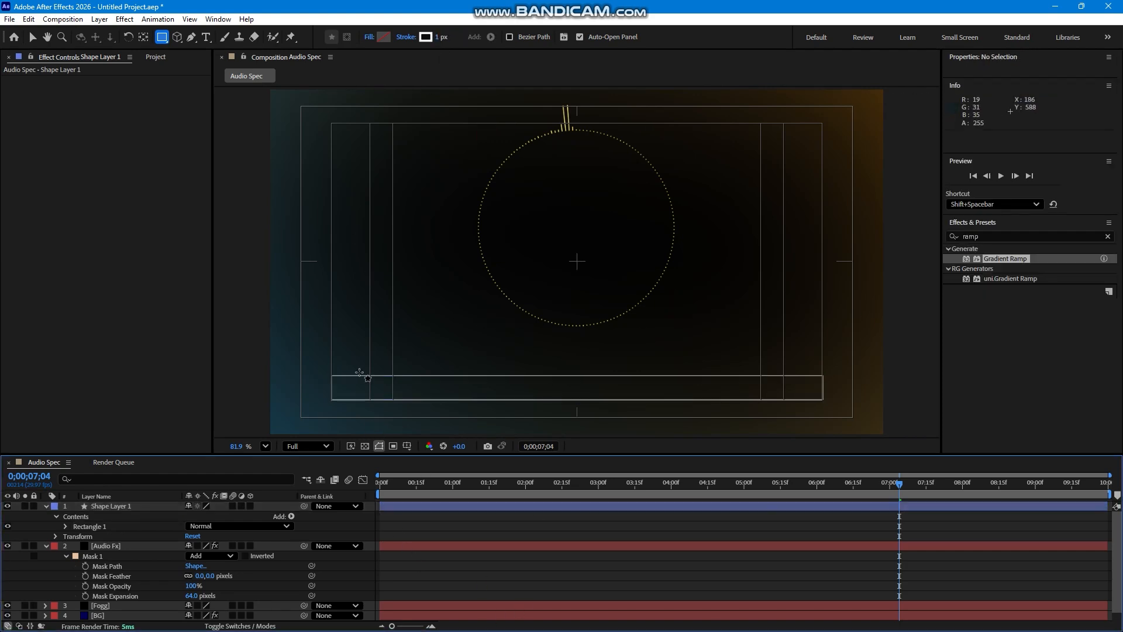
left_click_drag(335, 378, 822, 397)
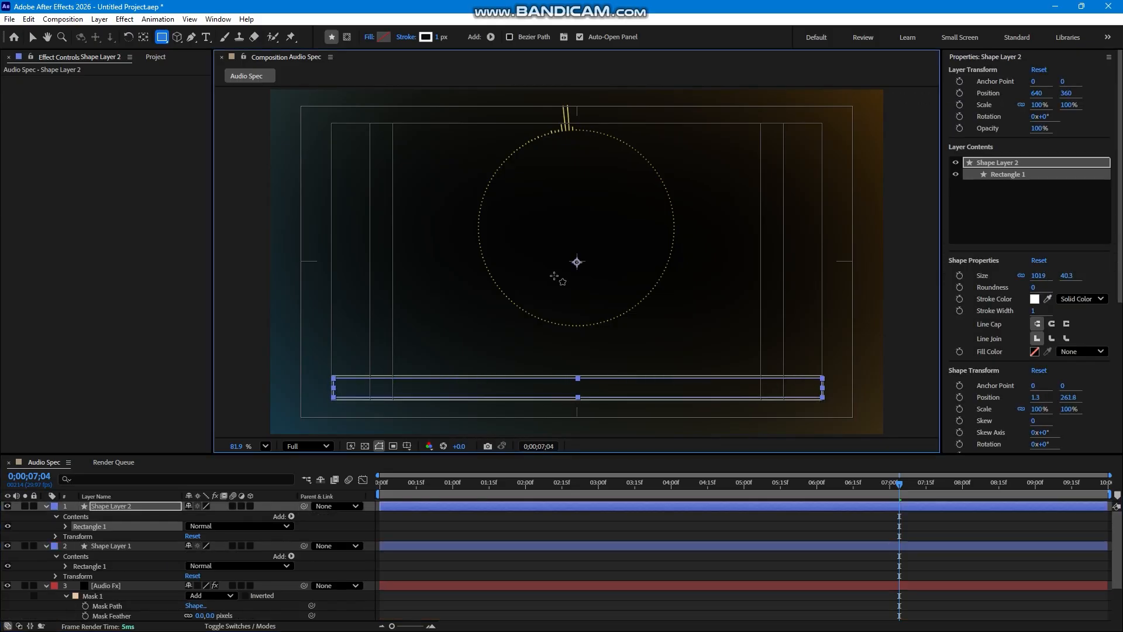
left_click(406, 37)
left_click(501, 291)
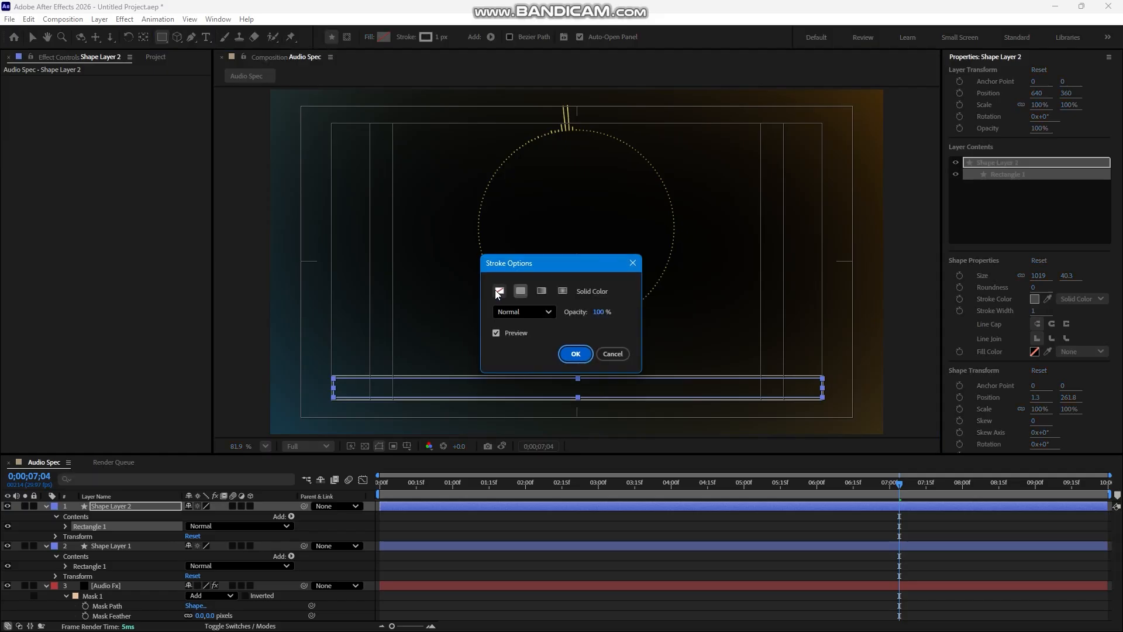
left_click(576, 353)
Step: Give the inner rectangle a solid white fill
left_click(373, 37)
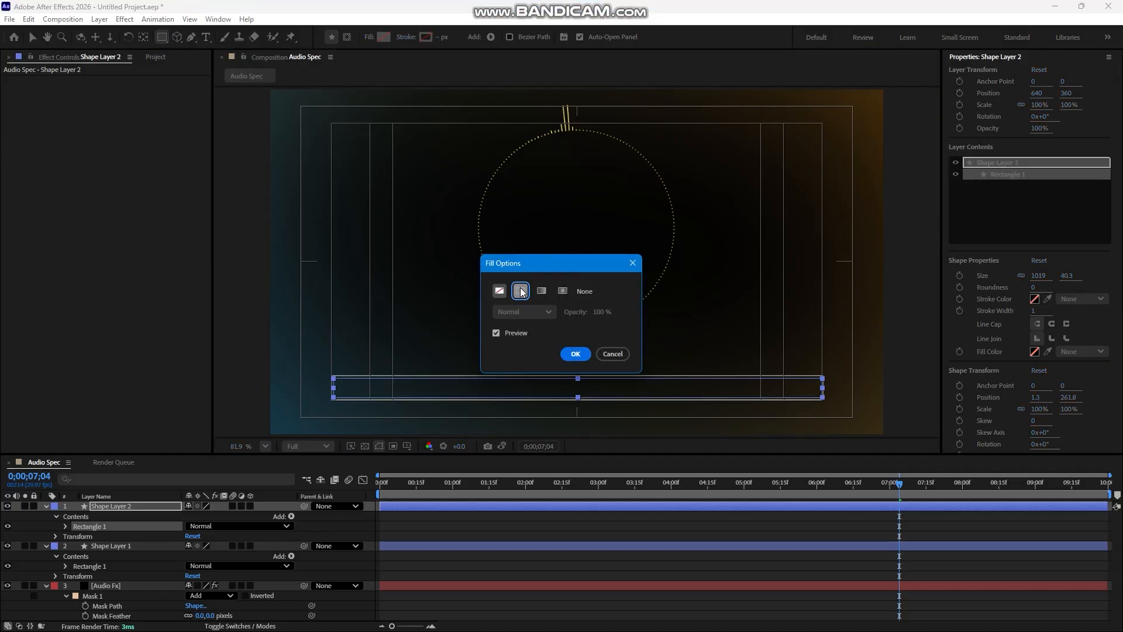
left_click(515, 292)
left_click(574, 353)
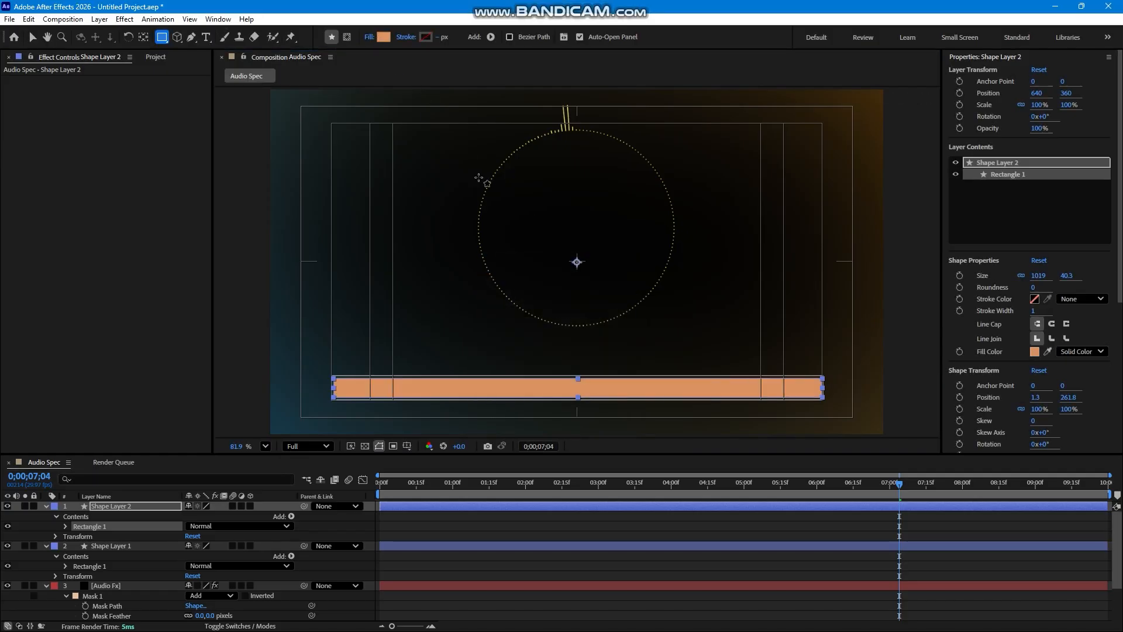
left_click(384, 37)
left_click(754, 273)
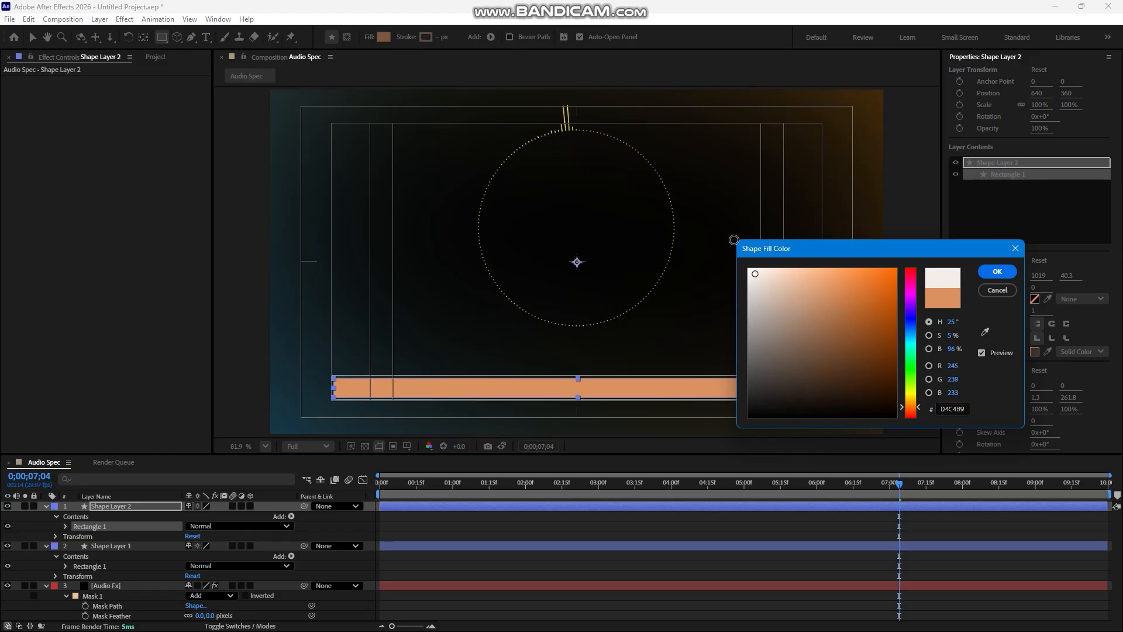
left_click(985, 269)
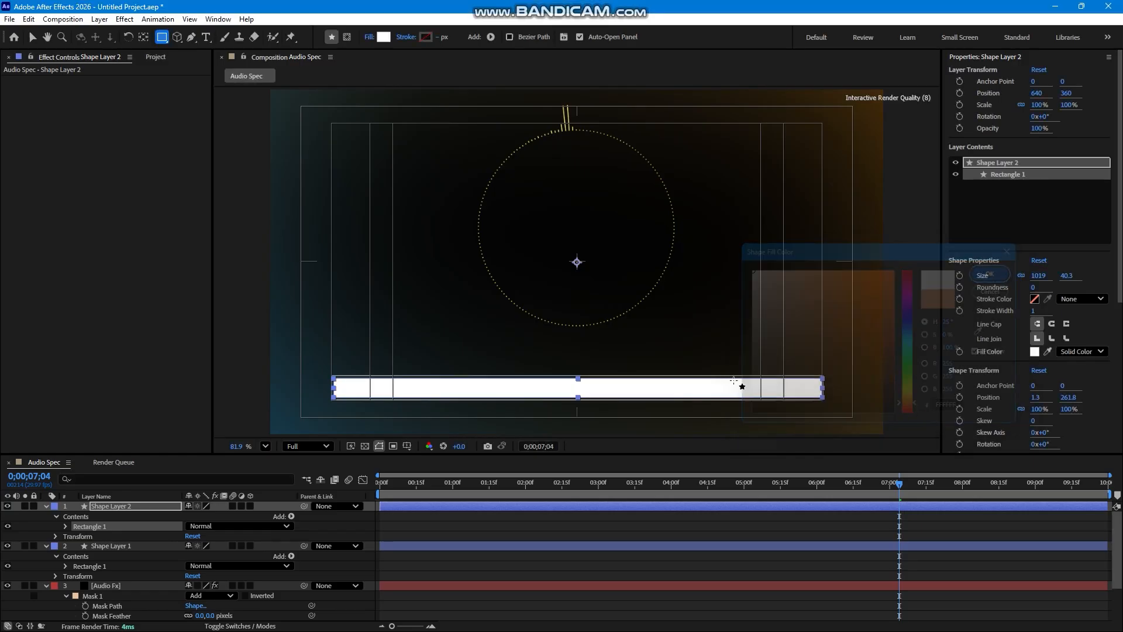
Step: Apply the Linear Wipe transition effect to Shape Layer 2 and set its Transition Completion to 38%
left_click(112, 507)
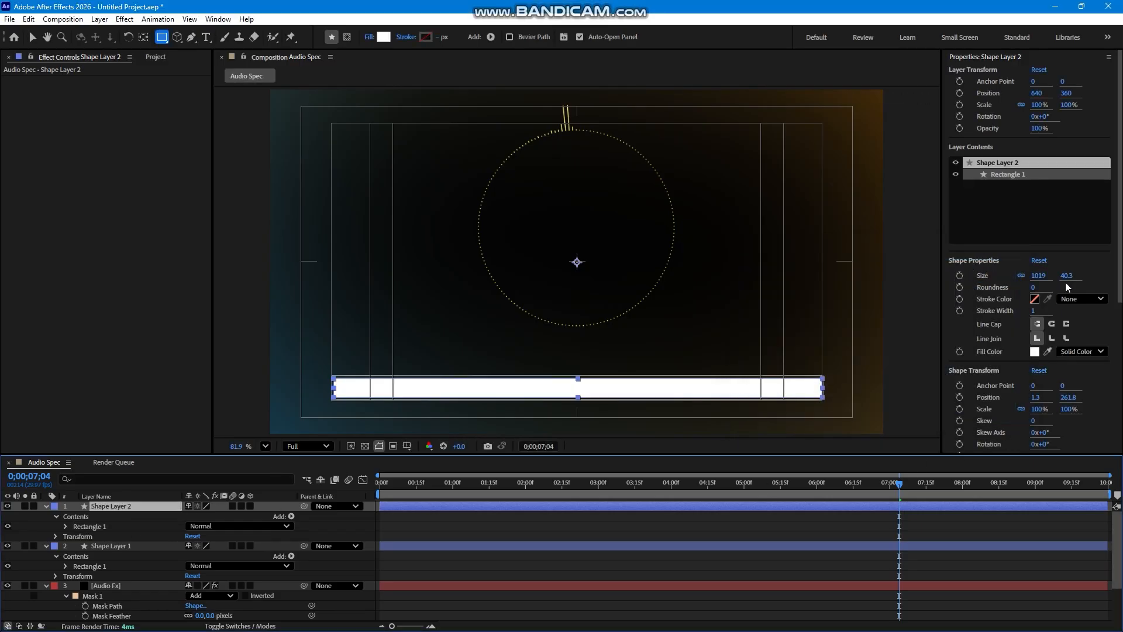
key("ctrl+5")
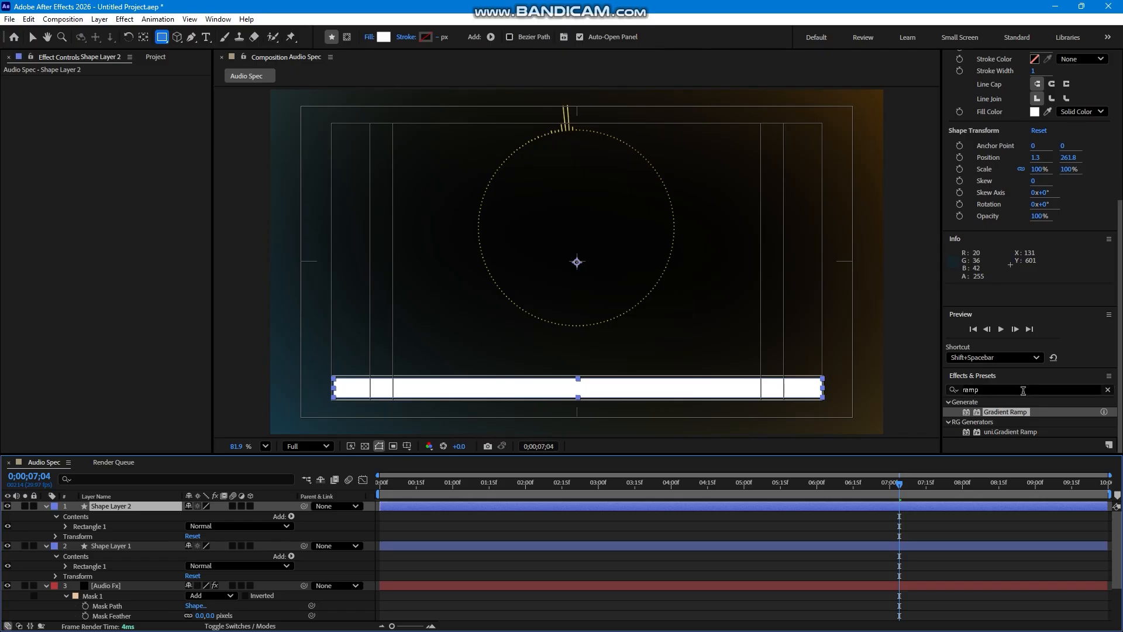
type("linear")
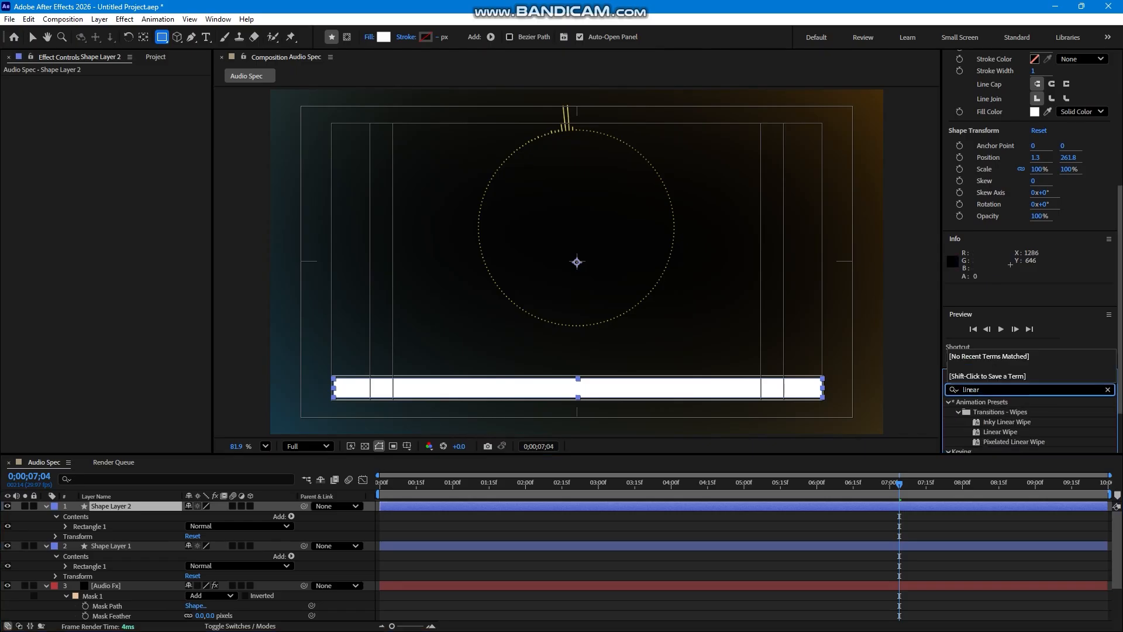
left_click_drag(1012, 430, 142, 510)
key("v")
left_click_drag(123, 90, 146, 112)
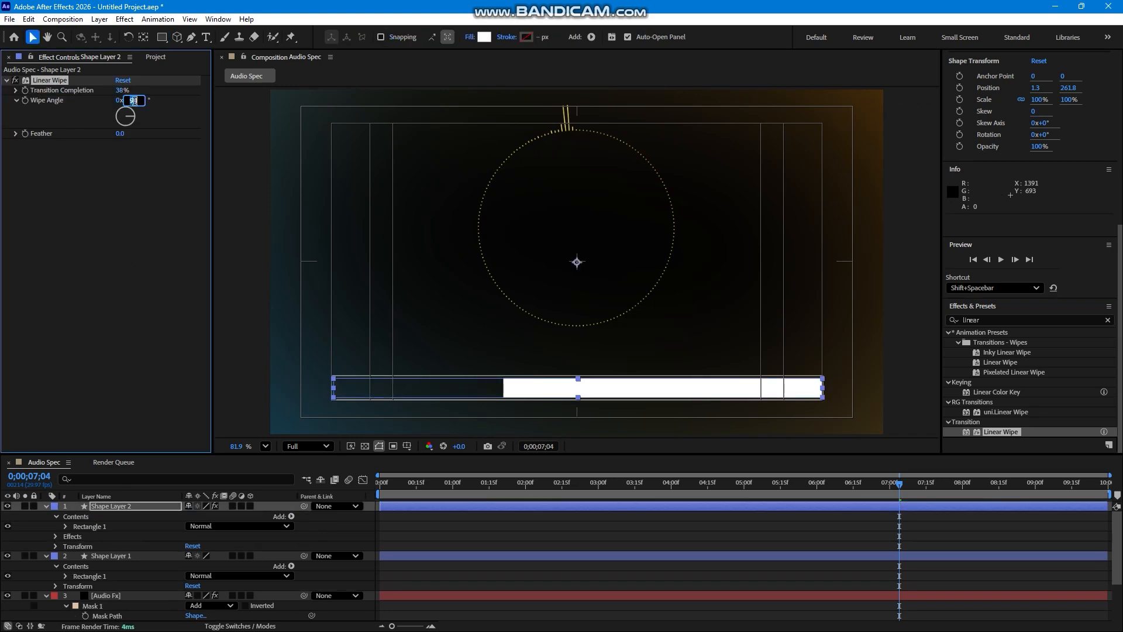
Step: Set the Linear Wipe's Wipe Angle to -90° and return the current time to 0;00;00;00
key("Return")
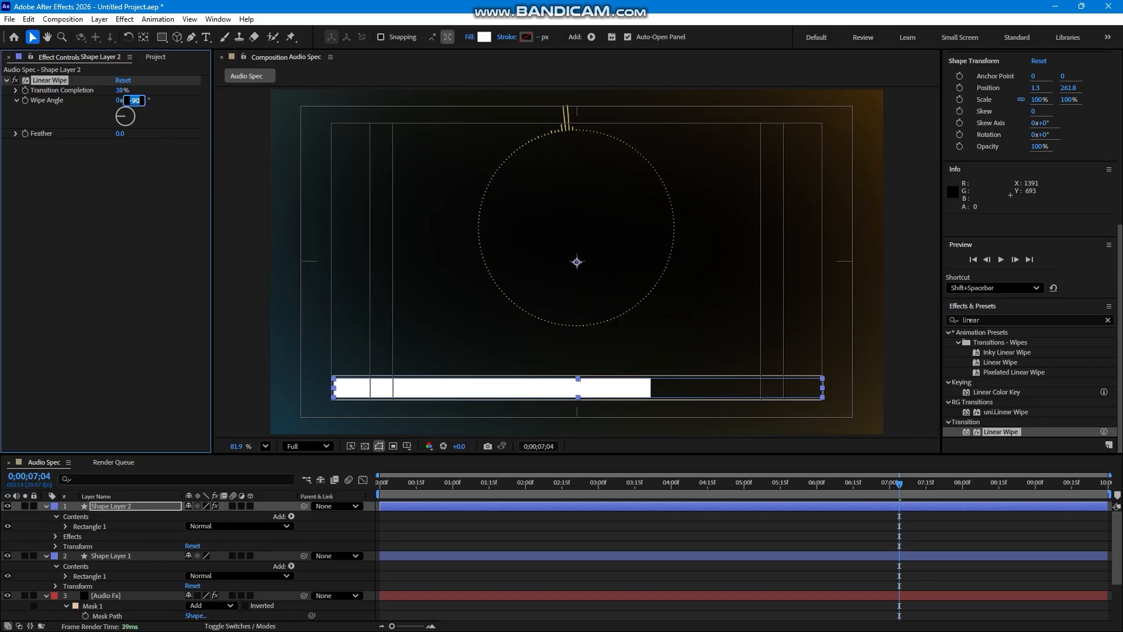
key("Return")
key("Home")
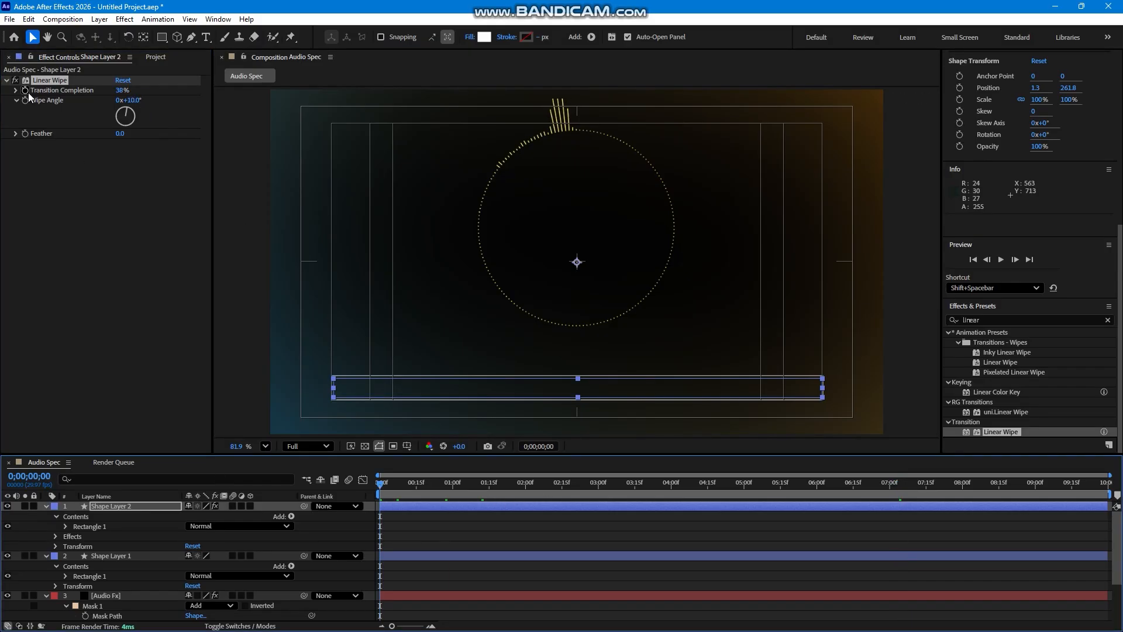
left_click(134, 100)
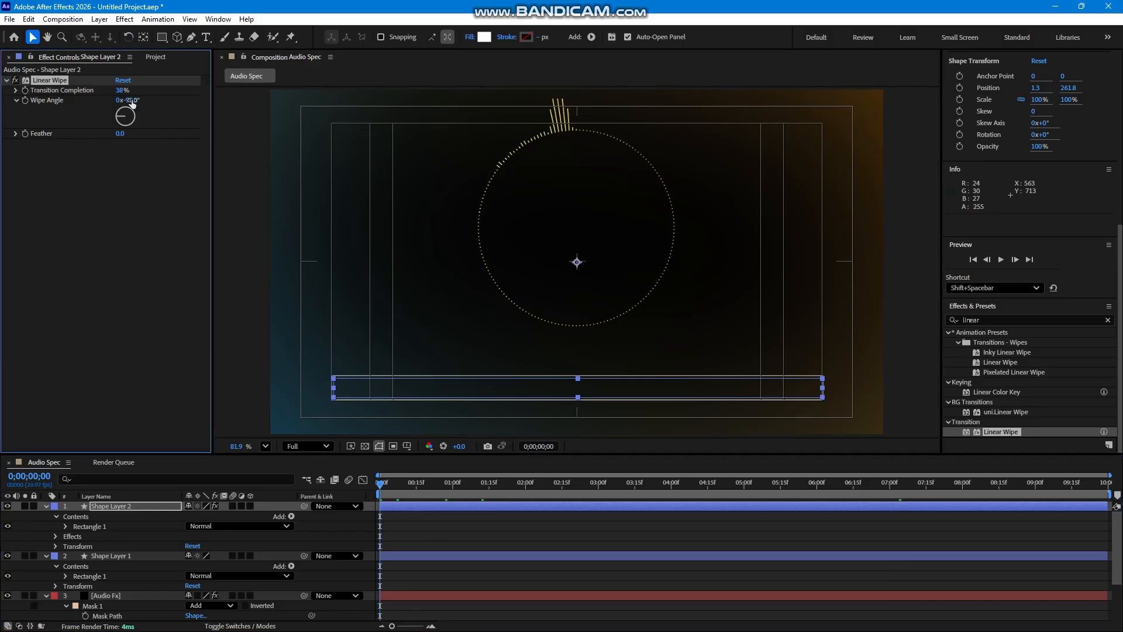
type("-90")
key("Return")
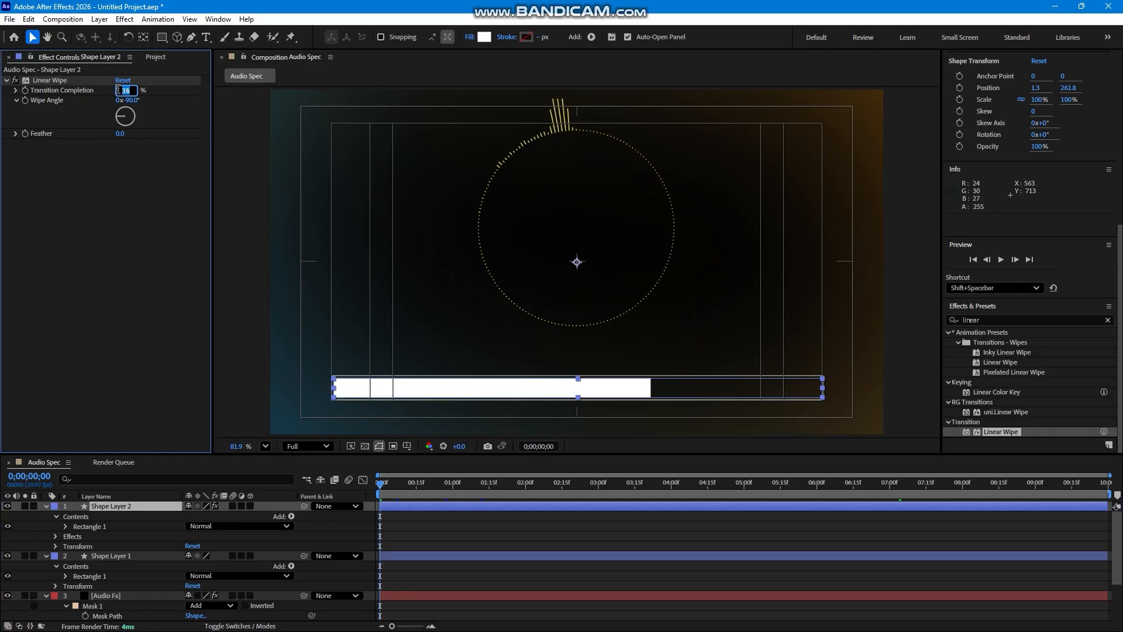
Step: Set the Linear Wipe's Transition Completion on Shape Layer 2 to 90% and keyframe it at 0;00;00;00
left_click(125, 90)
type("10")
key("Return")
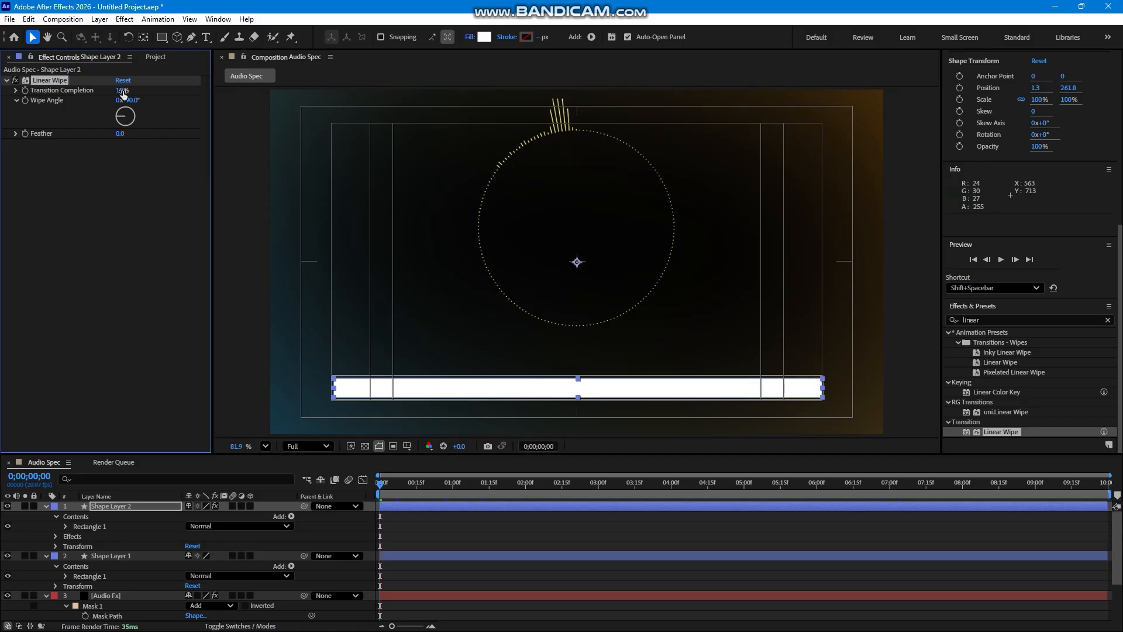
left_click_drag(135, 91, 123, 91)
type("0")
key("Return")
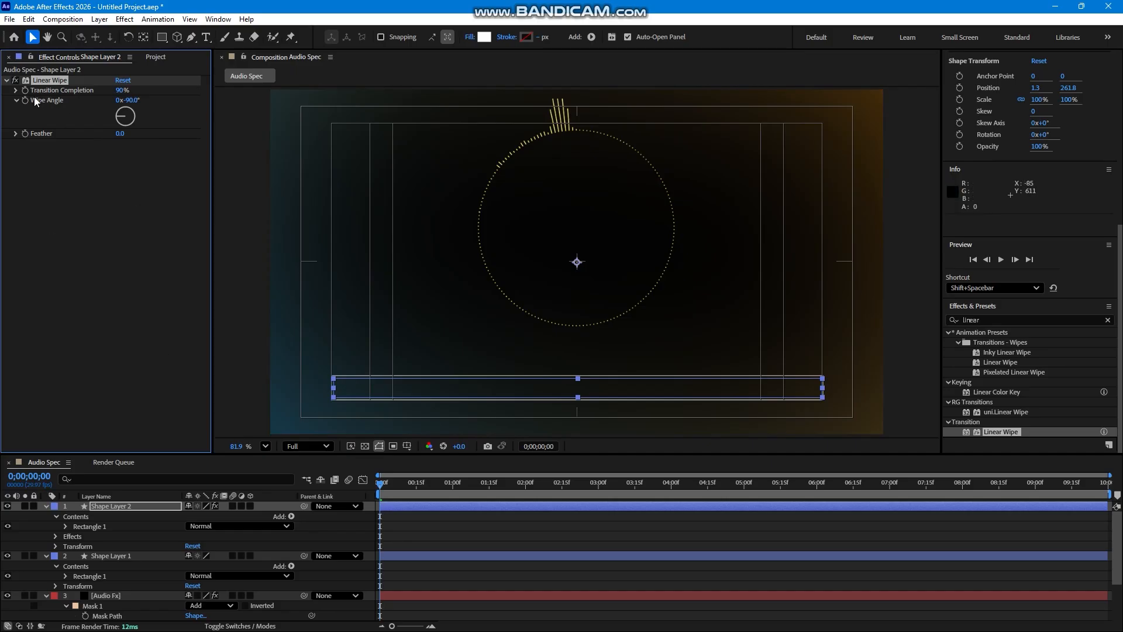
Step: Keyframe Transition Completion at 10% on the last frame, 0;00;09;29, and preview the progress bar animation
left_click(1107, 483)
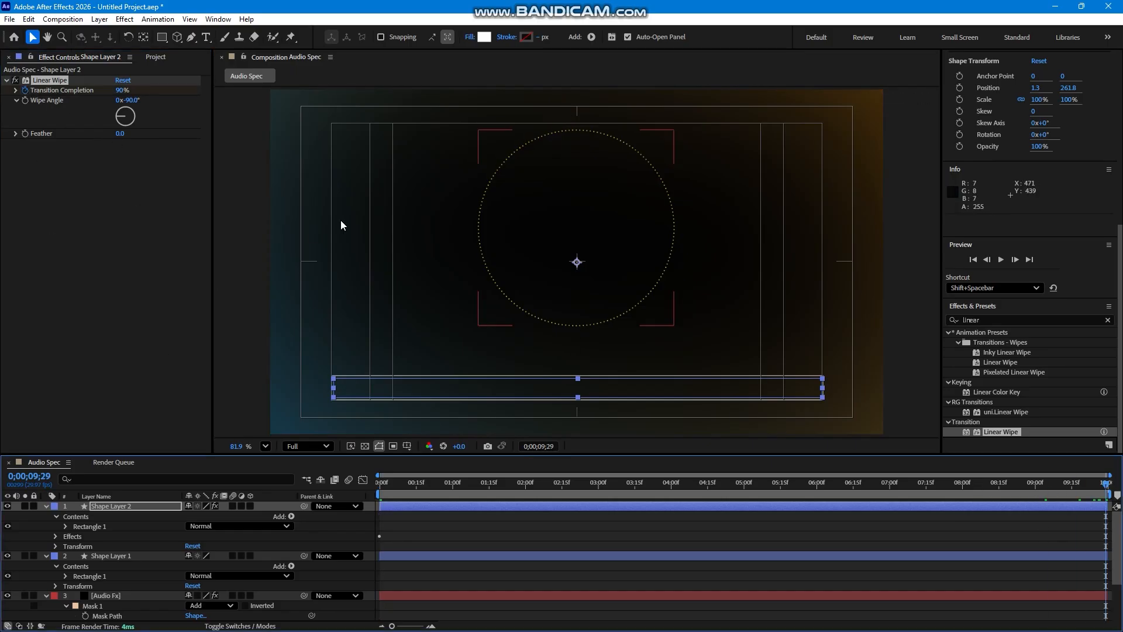
left_click(122, 90)
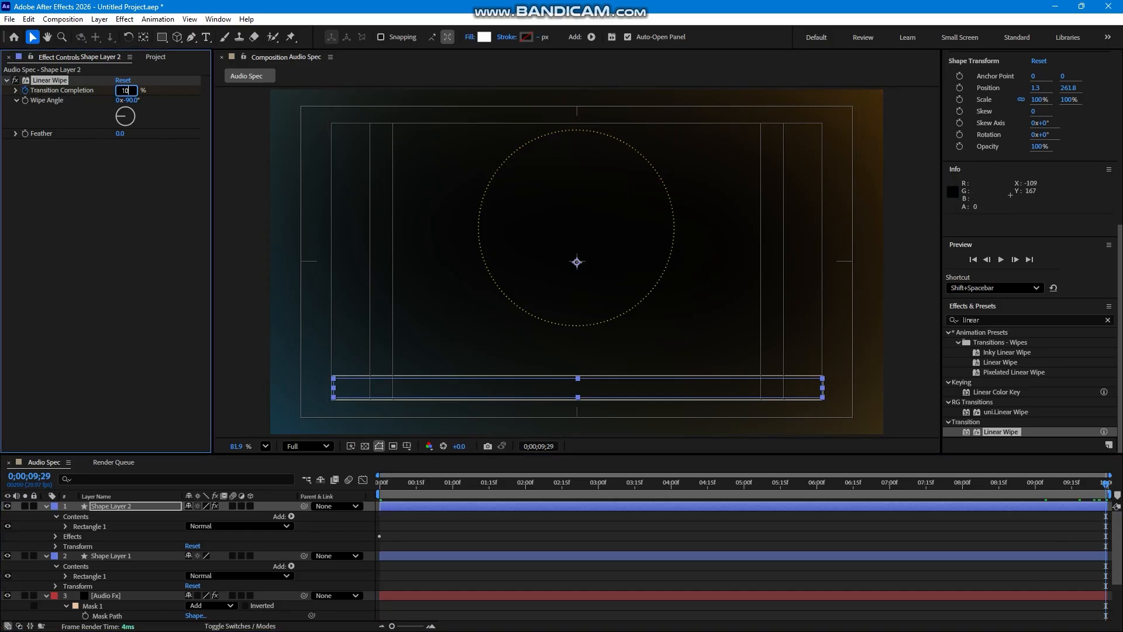
key("Return")
left_click(464, 511)
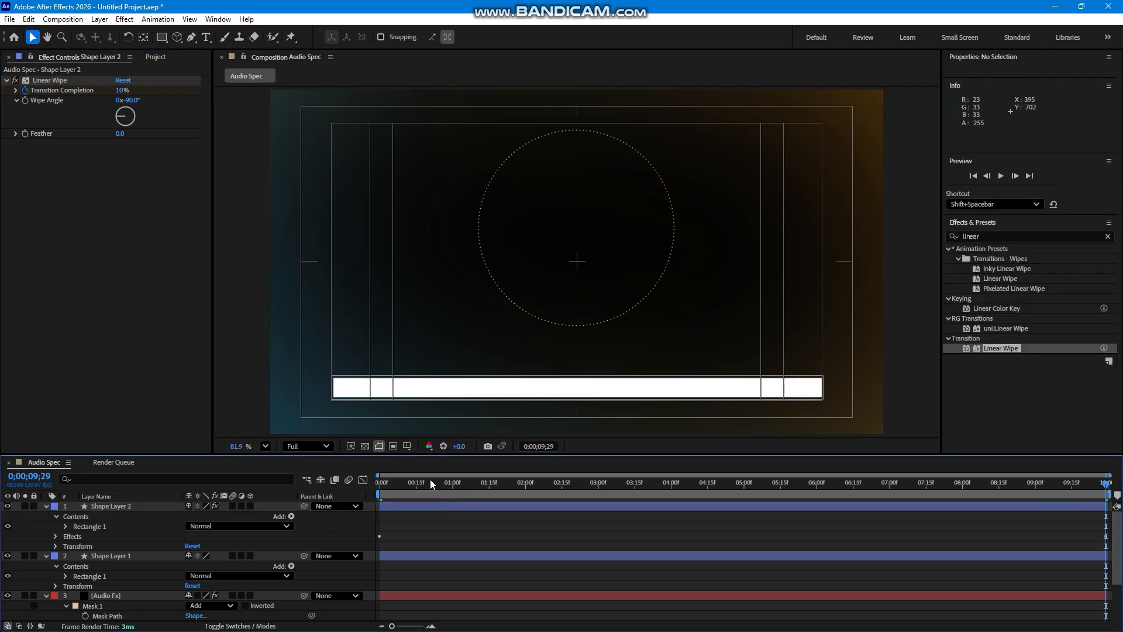
key("space")
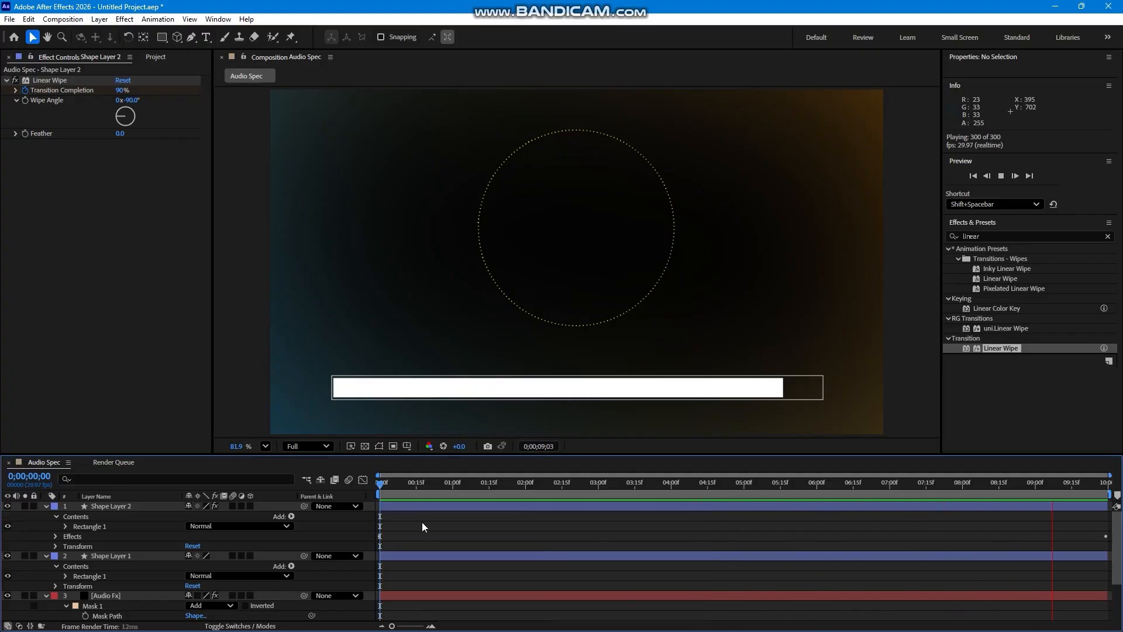
key("space")
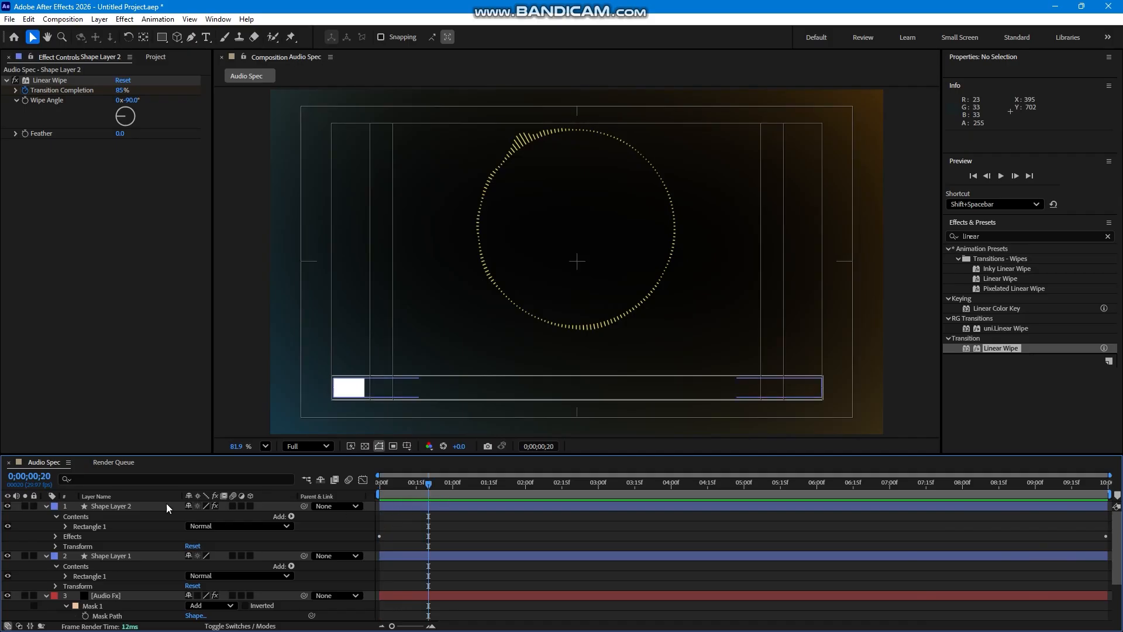
Step: Center the anchor points of Shape Layer 2 and Shape Layer 1 on their rectangles
left_click(121, 506)
left_click(105, 556, "ctrl")
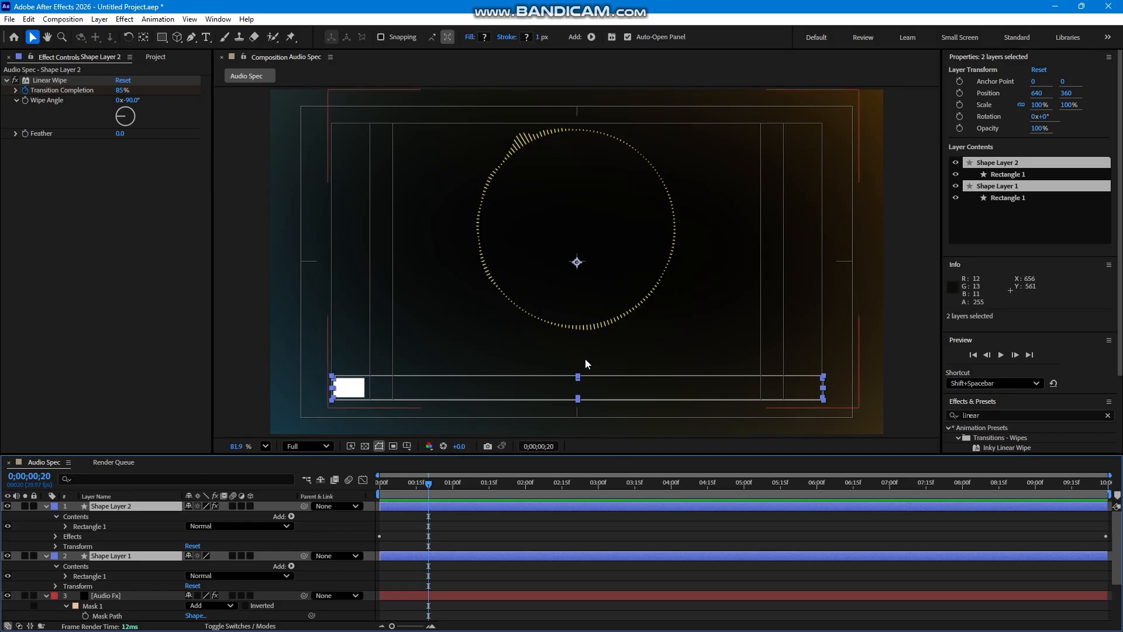
key("ctrl+alt+Home")
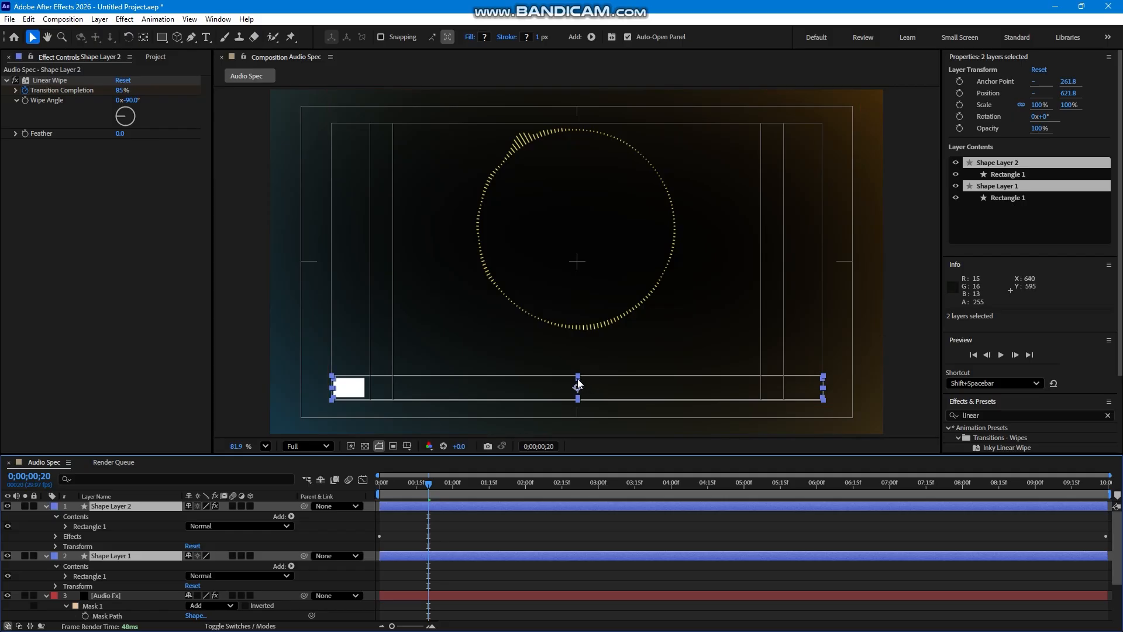
Step: Scale both progress bar shape layers vertically to 40% and move them down to a Y position of 637.8
scroll(579, 396, "up", 3)
left_click_drag(578, 372, 582, 384)
key("shift+Down")
key("shift+Down")
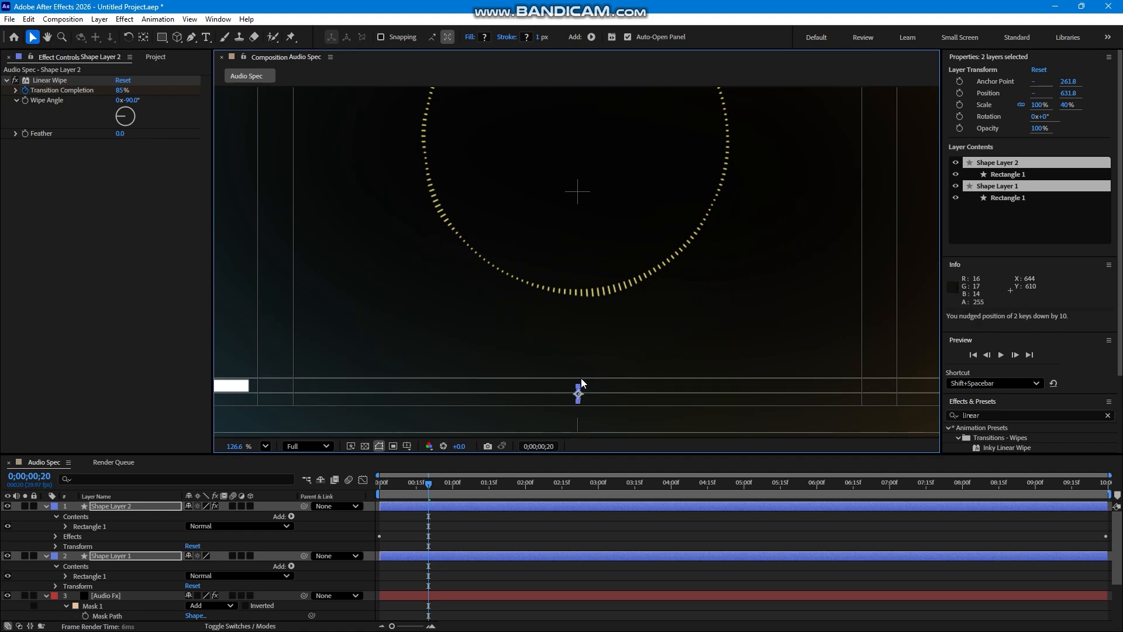
key("Up")
key("Up")
key("Up")
key("Up")
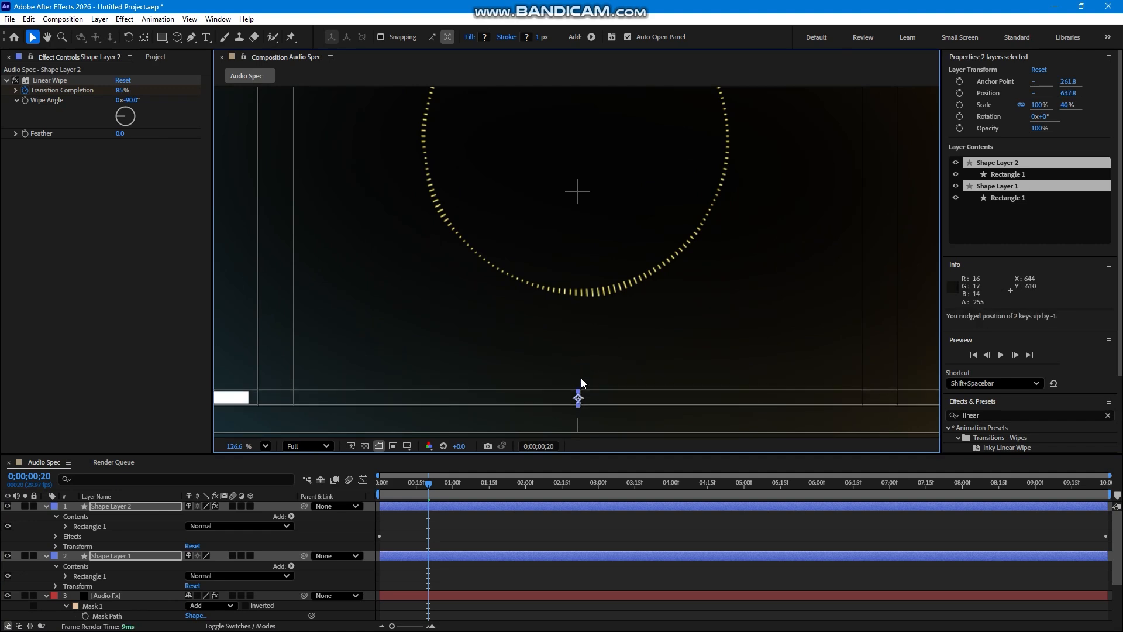
scroll(576, 357, "down", 3)
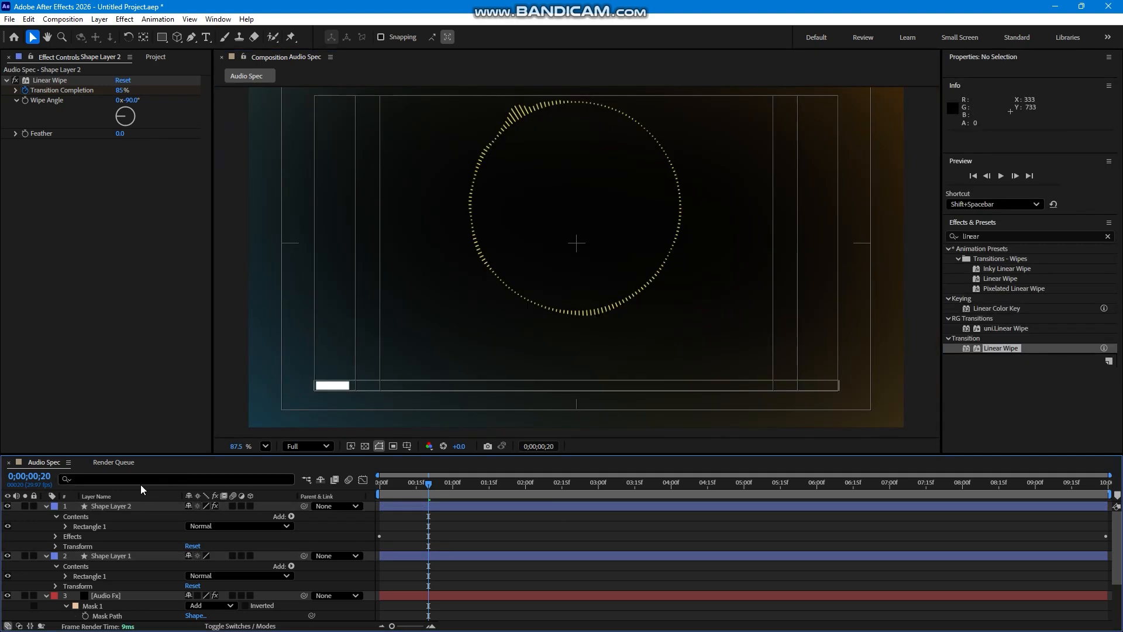
Step: Change the fill color of Shape Layer 2 to yellow, FFCC00
left_click(113, 508)
left_click(484, 37)
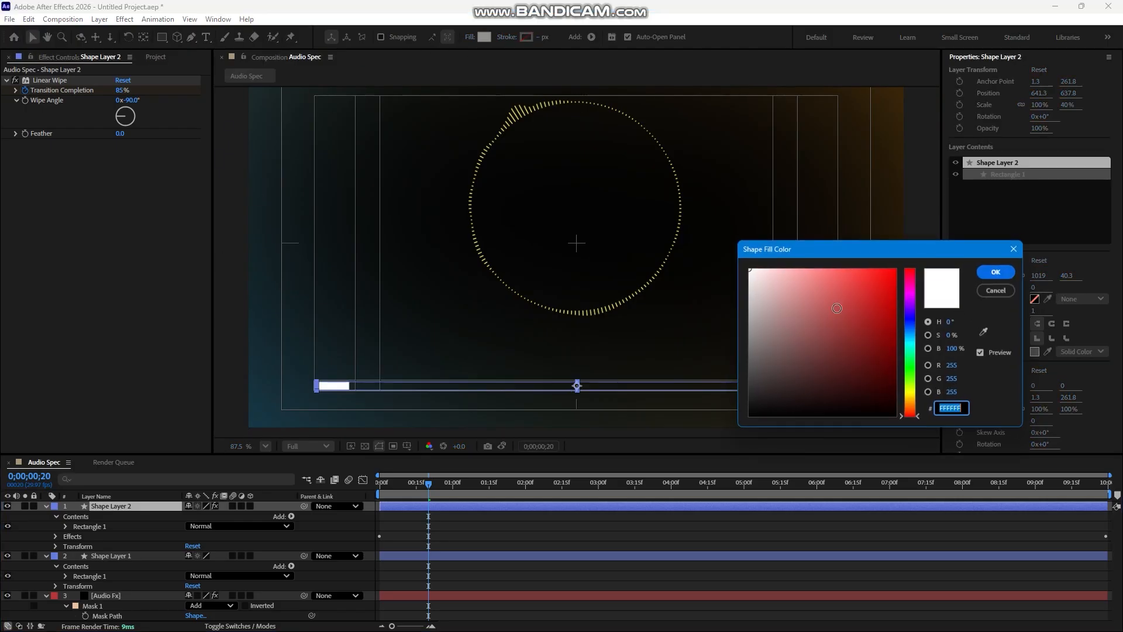
left_click_drag(910, 384, 909, 337)
left_click_drag(881, 283, 917, 242)
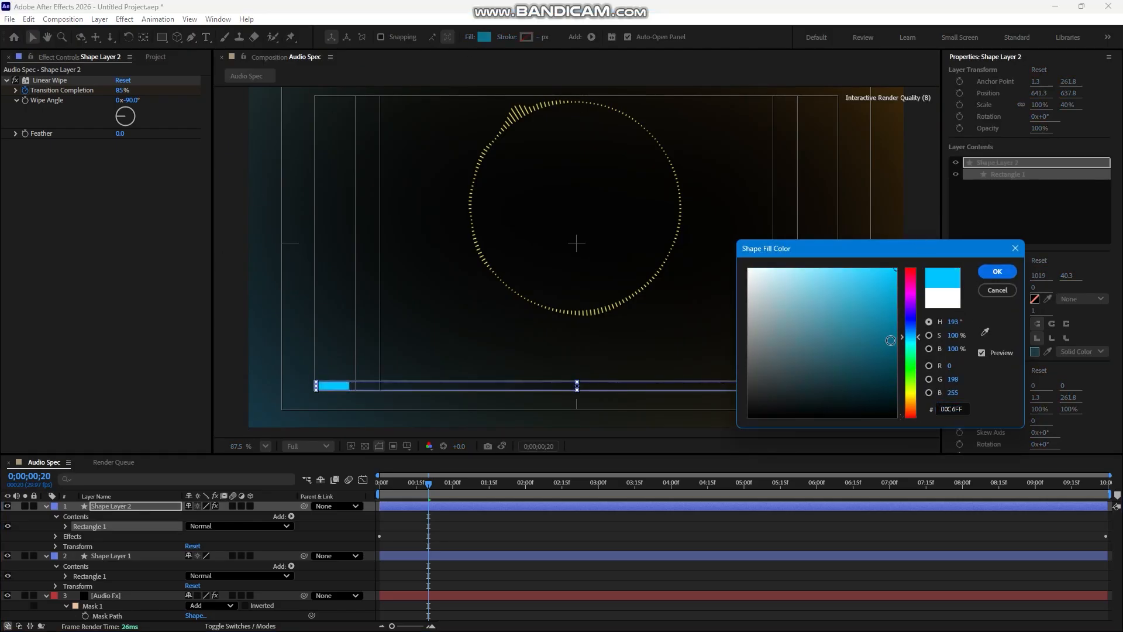
left_click_drag(914, 381, 916, 399)
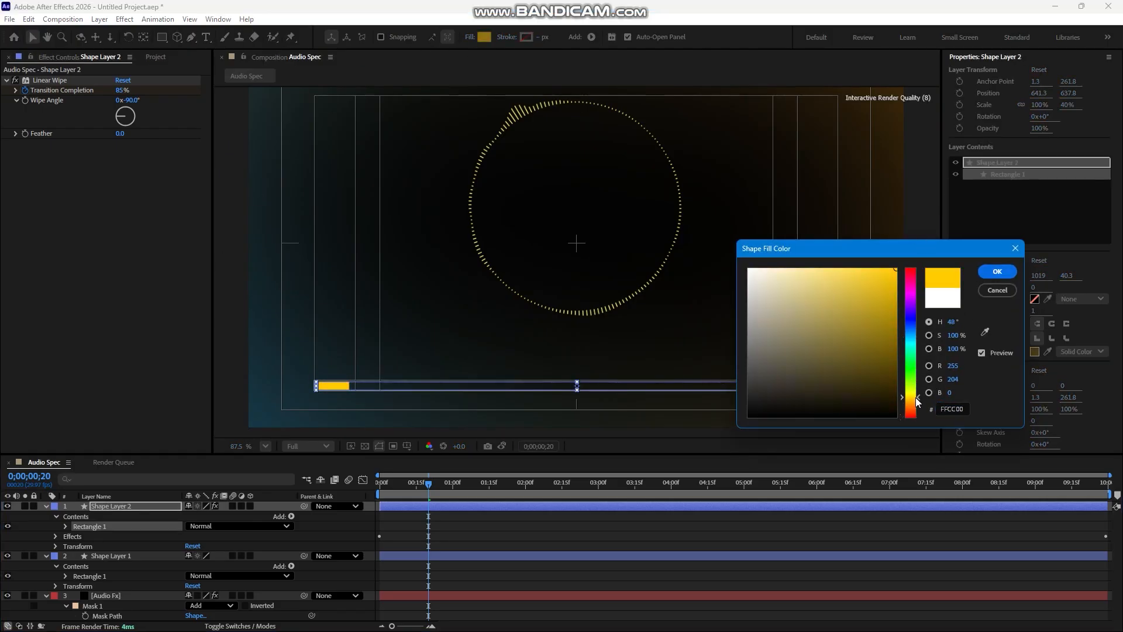
left_click(999, 275)
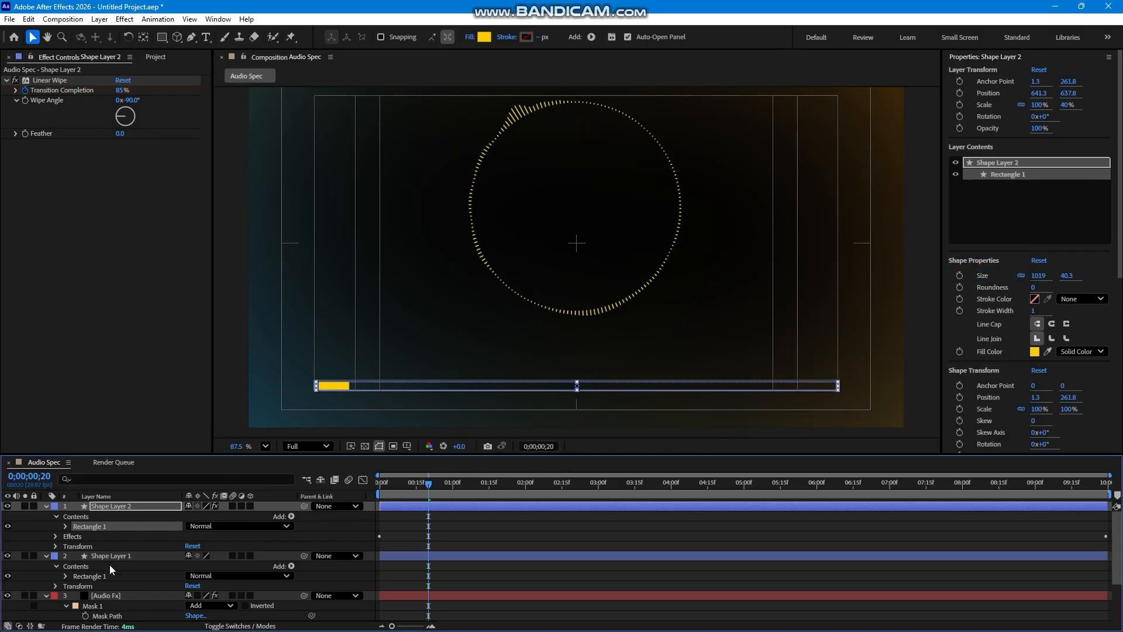
Step: Try blue 00A8FF as the Audio Spectrum's Inside Color on the Audio Fx layer, and replace it with a sampled yellow
left_click(120, 593)
left_click(121, 221)
left_click_drag(913, 343, 888, 268)
left_click(994, 271)
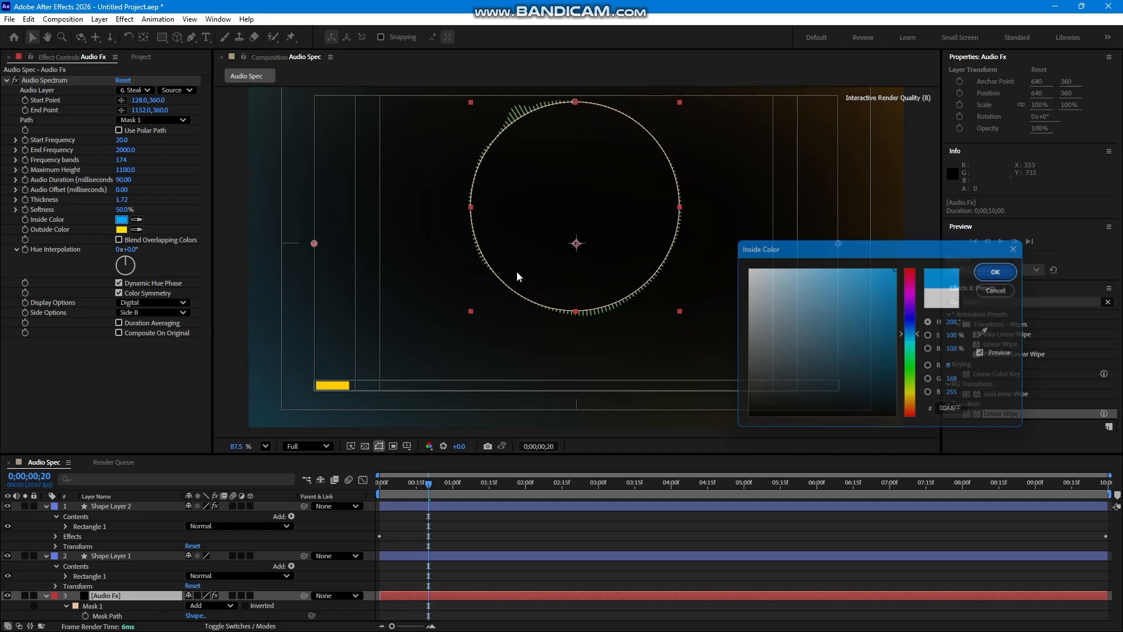
left_click(136, 221)
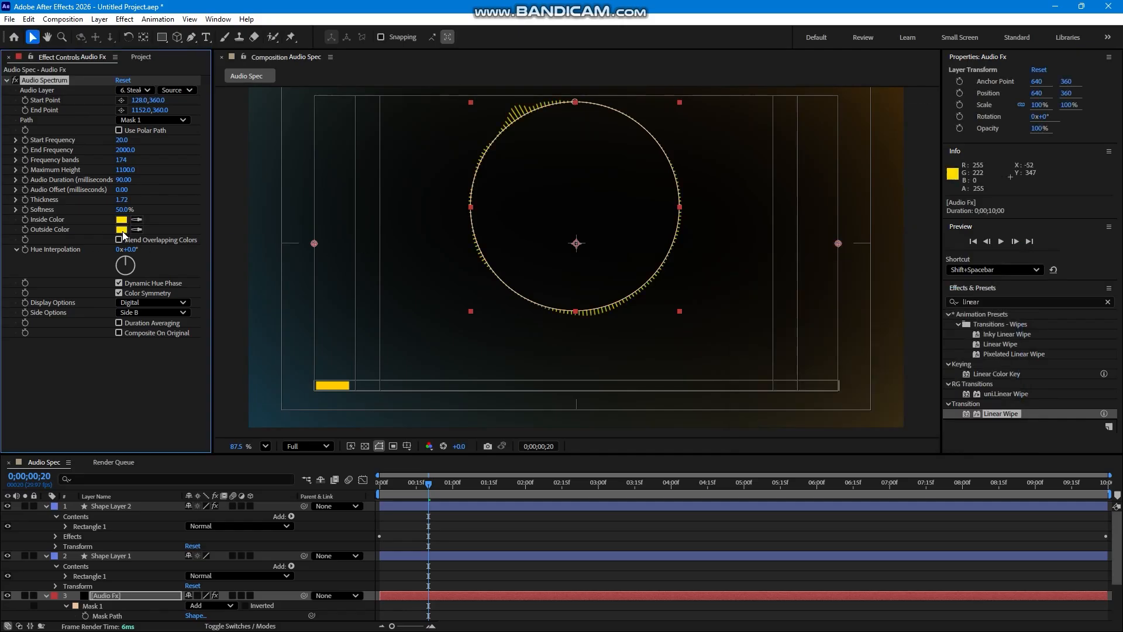
Step: Set the Audio Spectrum's Outside Color to a bright cyan, about 0DE9F7
left_click(122, 230)
left_click(855, 314)
left_click(913, 341)
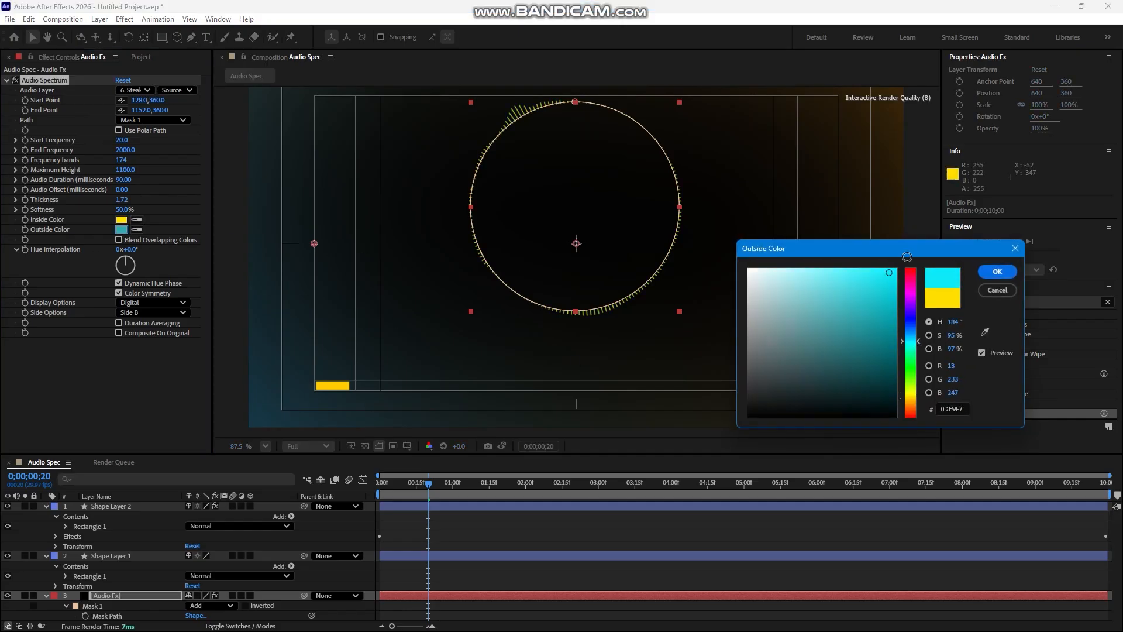
left_click(997, 271)
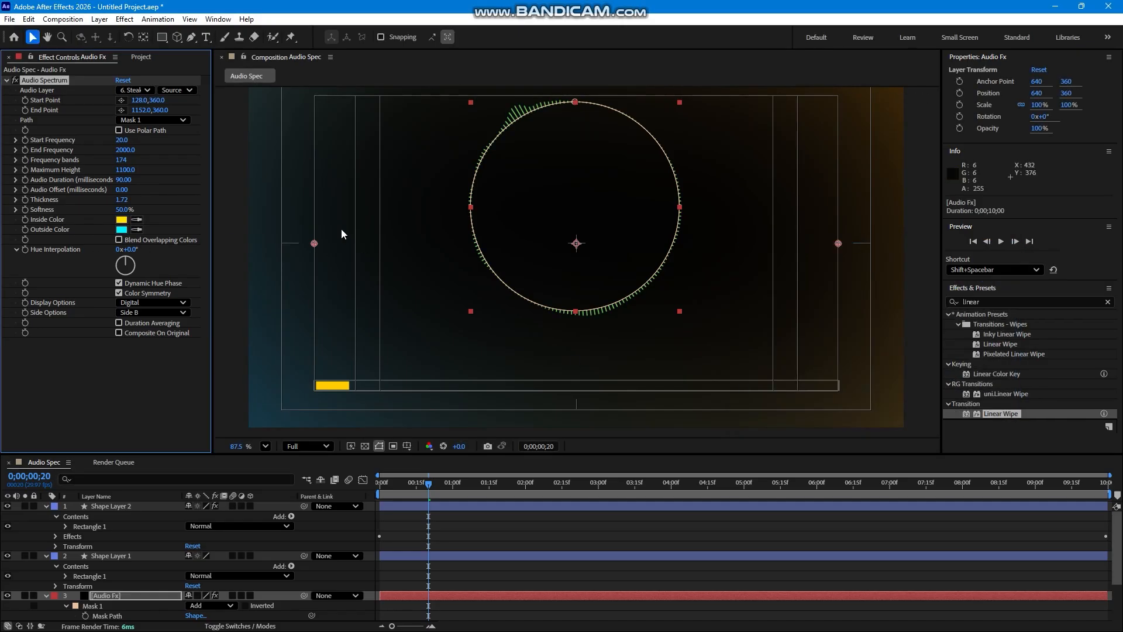
Step: Set the Audio Spectrum's Inside Color to a bright cyan, about 00FFEA, and deselect the layer
left_click(127, 220)
left_click(917, 333)
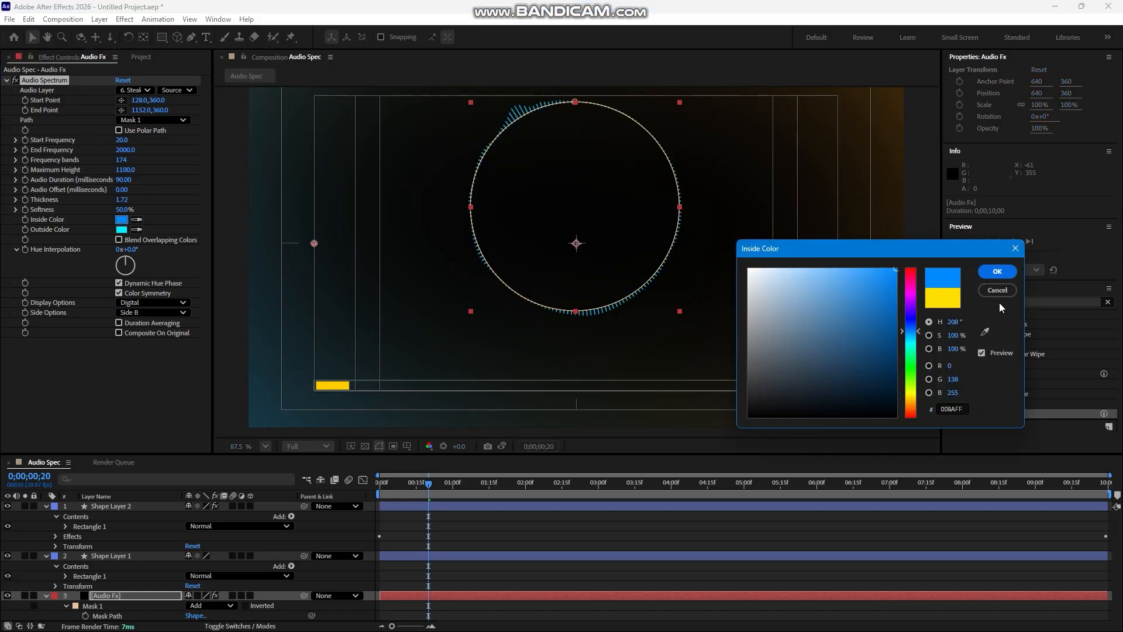
left_click(912, 345)
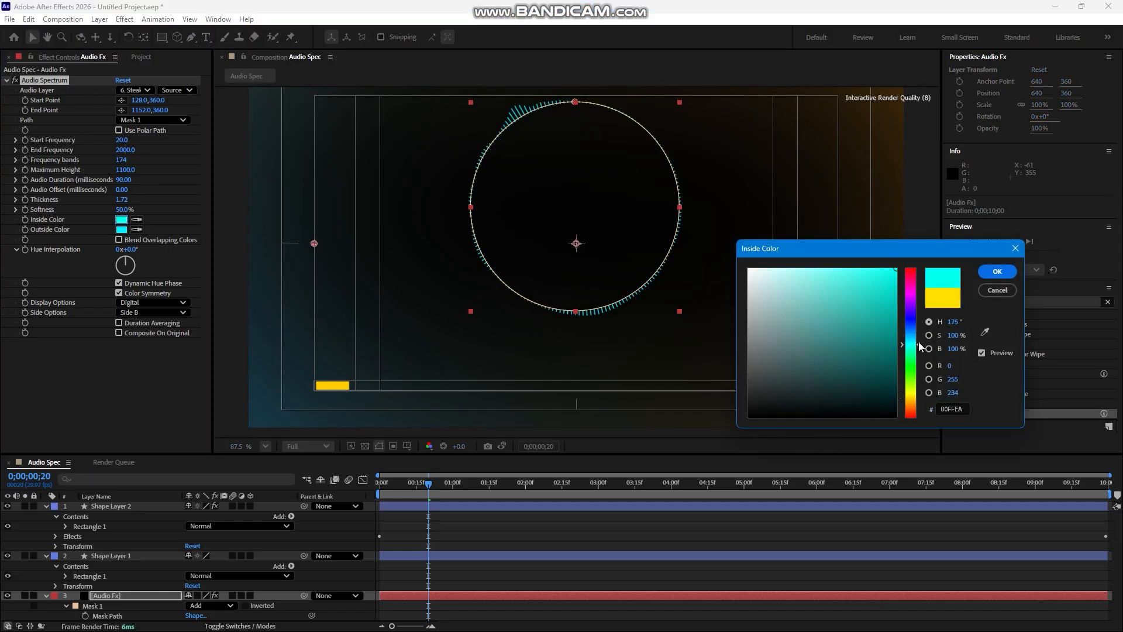
left_click(993, 277)
left_click(563, 539)
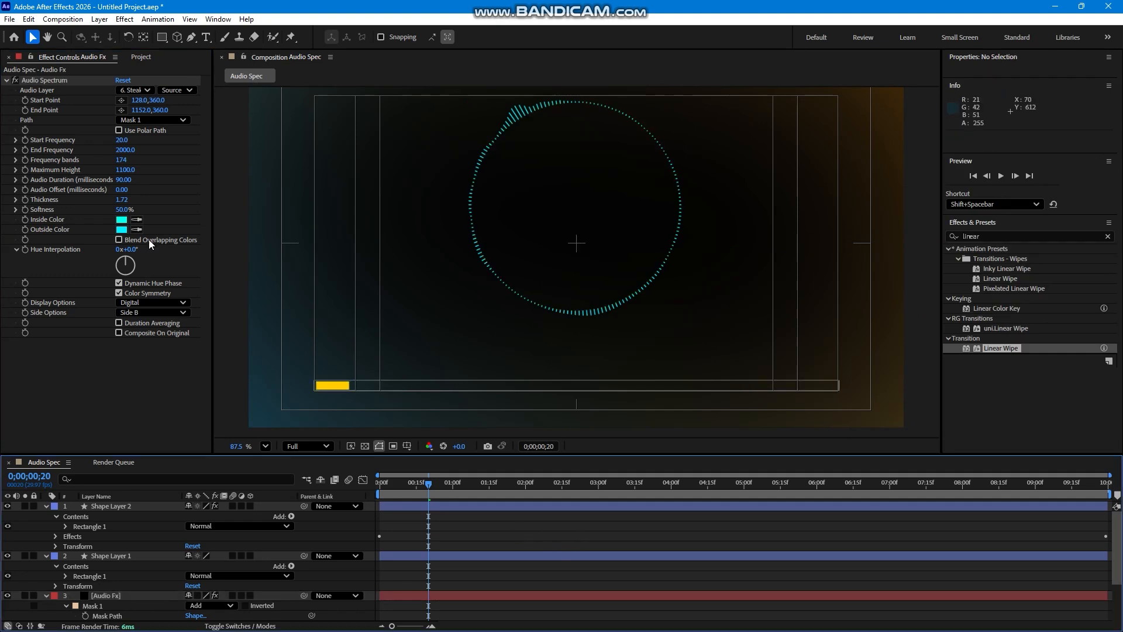
Step: Import the image Adobe_After_Effects_CC_icon.svg from the Disktop Files folder on the Desktop into the project
left_click(141, 57)
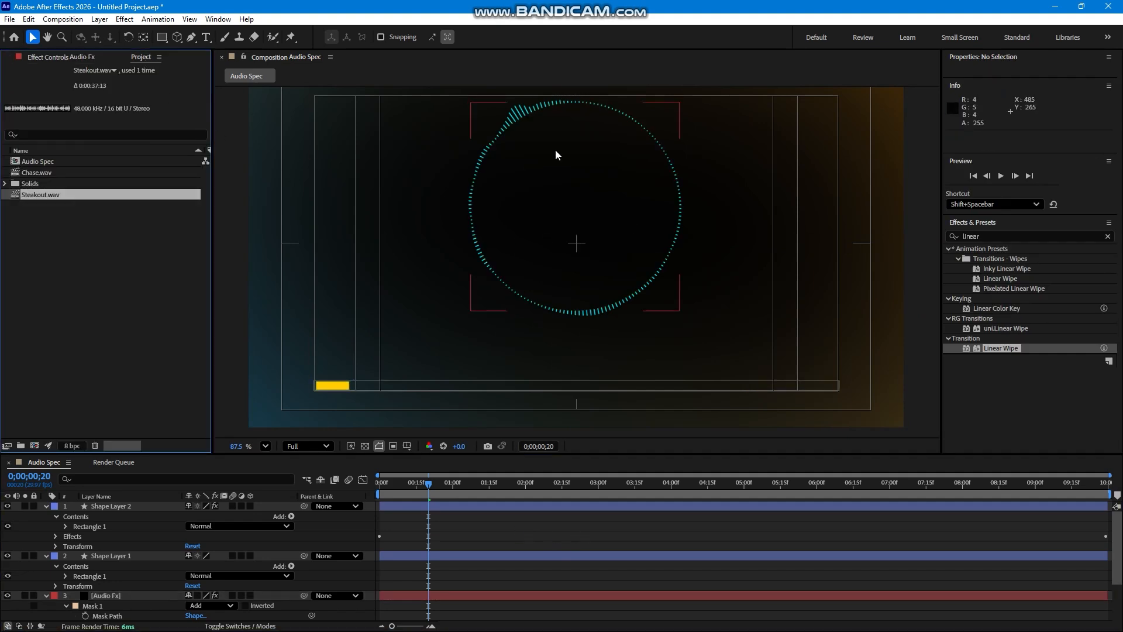
double_click(132, 316)
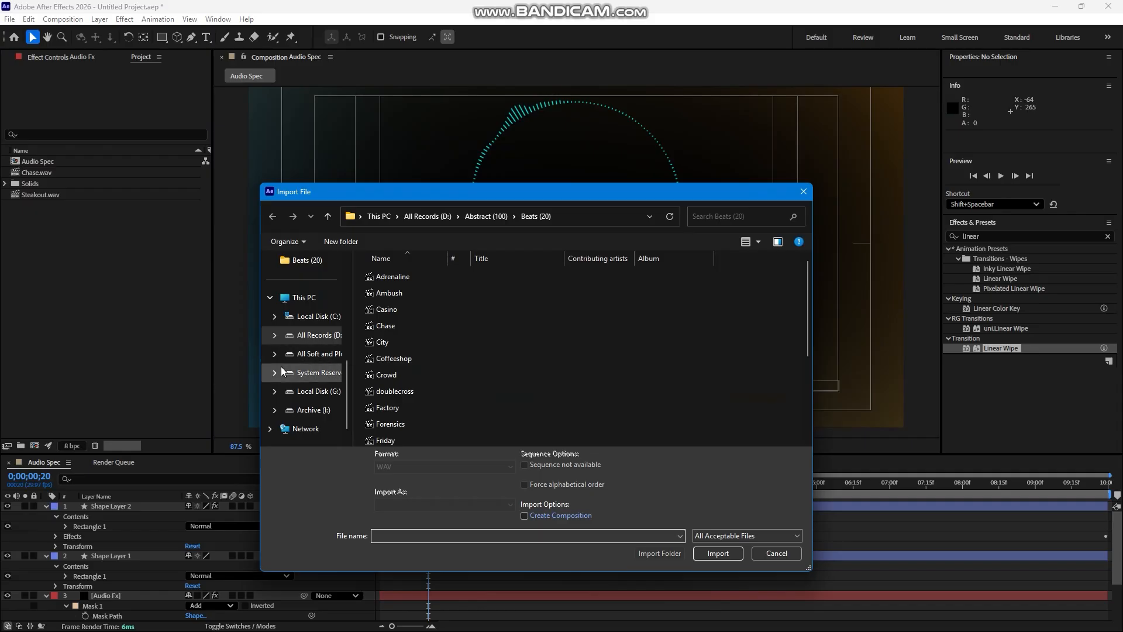
left_click(304, 299)
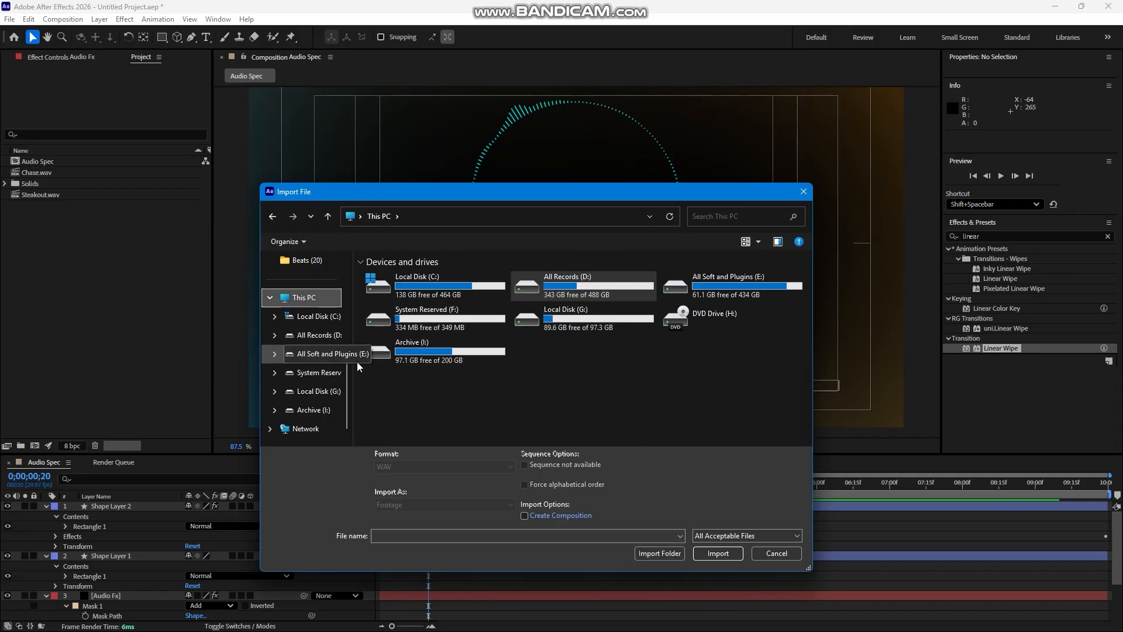
scroll(300, 301, "up", 5)
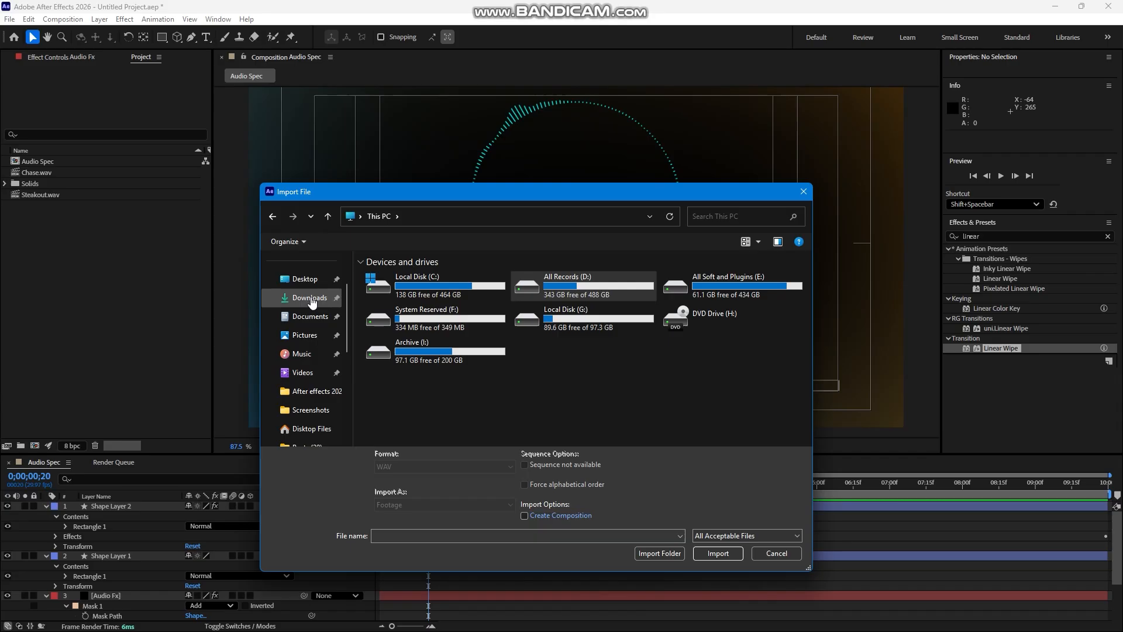
left_click(304, 279)
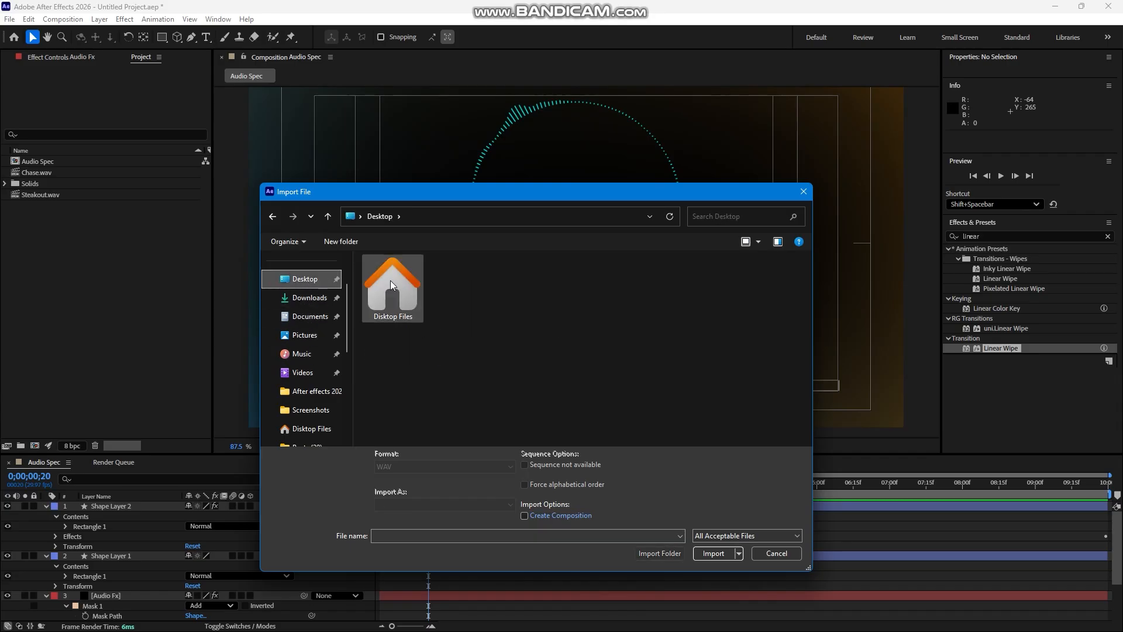
double_click(390, 280)
scroll(626, 365, "down", 3)
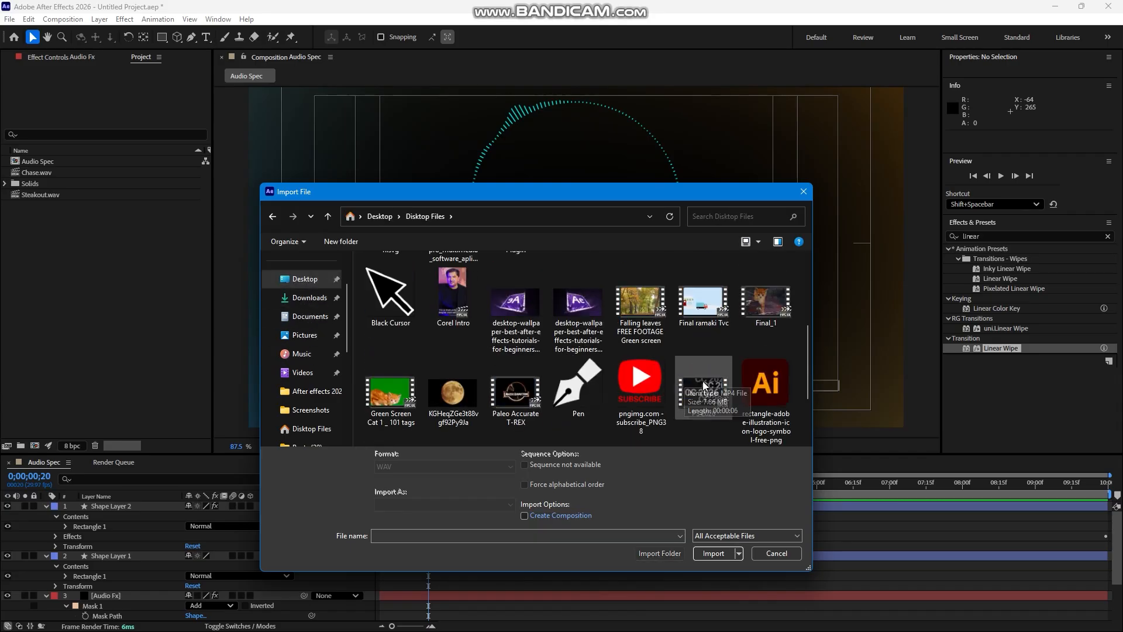
scroll(701, 350, "up", 3)
double_click(765, 285)
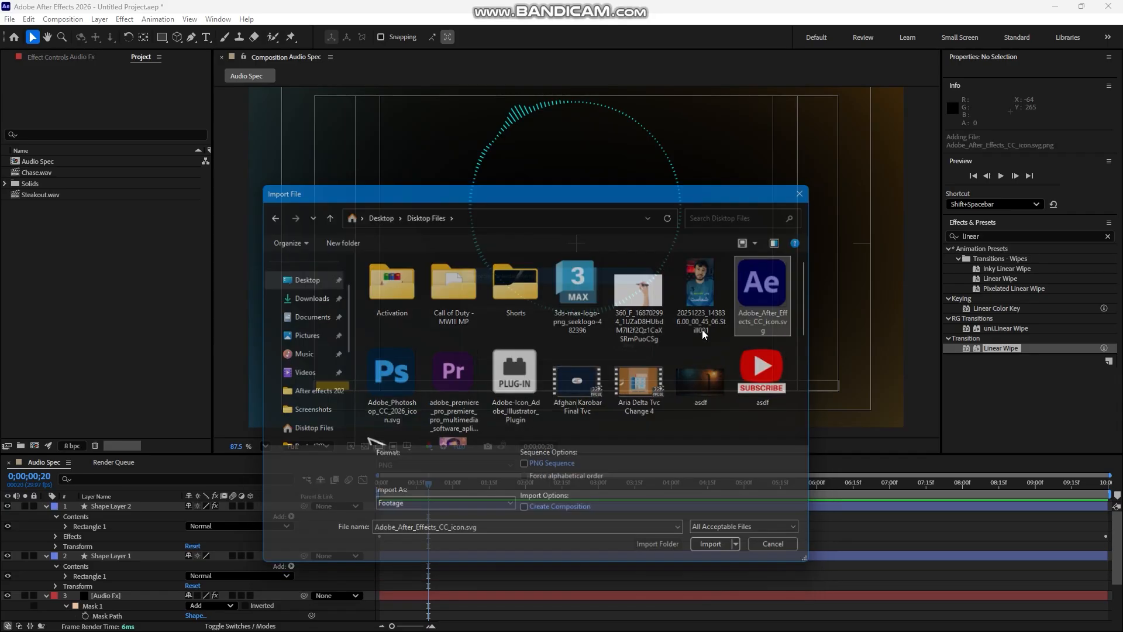
Step: Place the After Effects icon image over the spectrum circle as the top layer and scale it to 26%
left_click_drag(84, 164, 570, 209)
key("s")
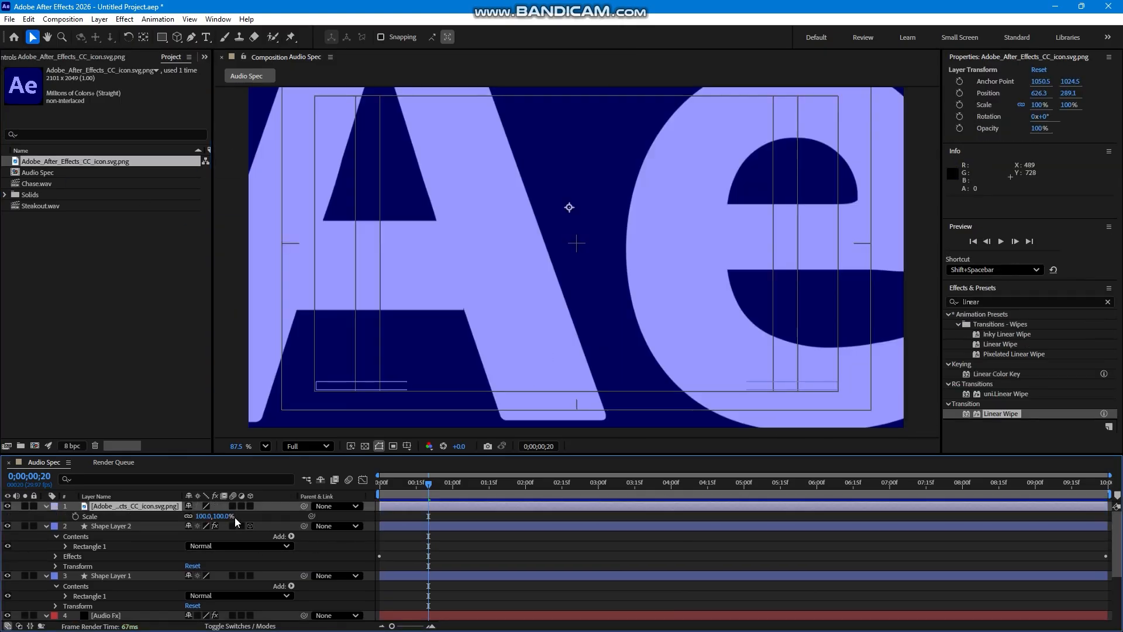
left_click_drag(219, 515, 176, 513)
Step: With the Ellipse tool chosen, lower the icon layer's opacity to 42% and reduce its scale to 20.8%
left_click(169, 39)
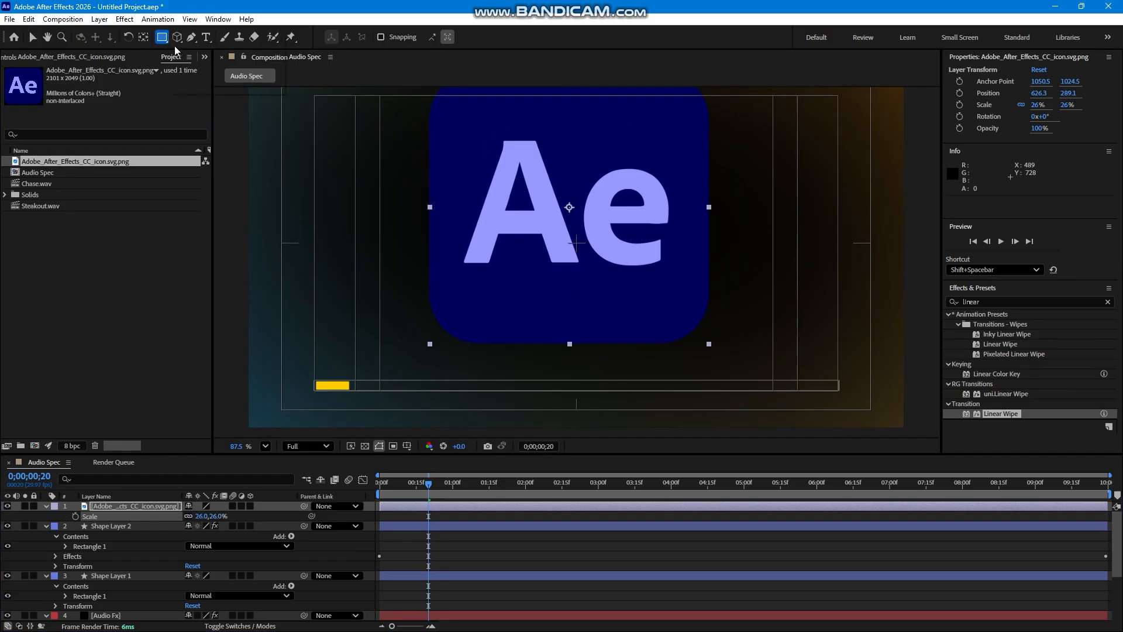
left_click(222, 64)
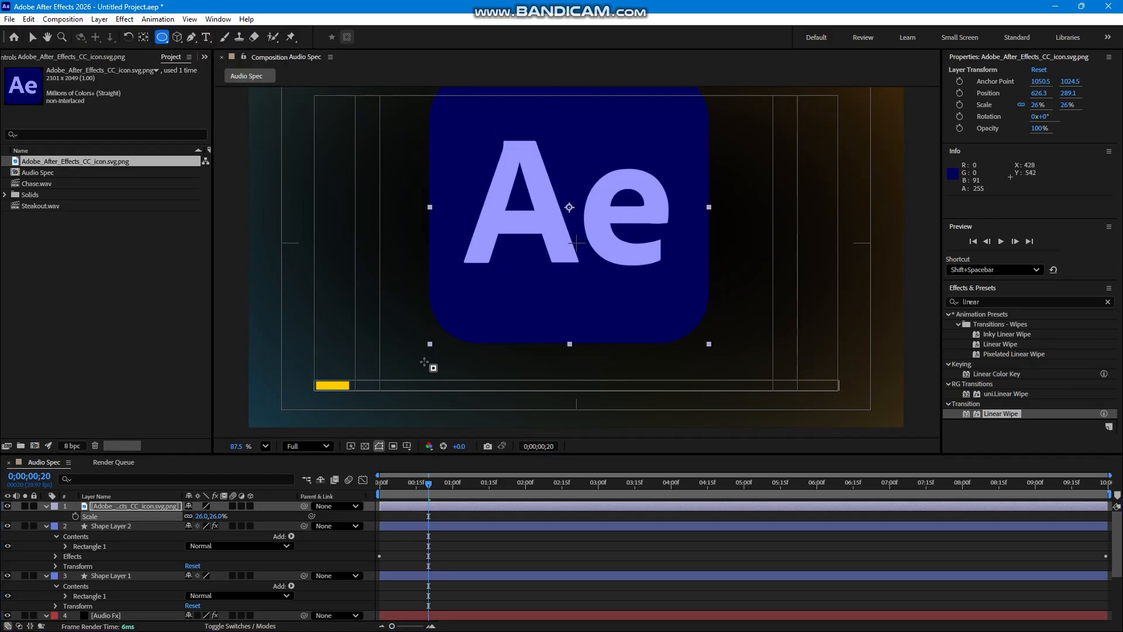
key("t")
left_click_drag(190, 516, 156, 516)
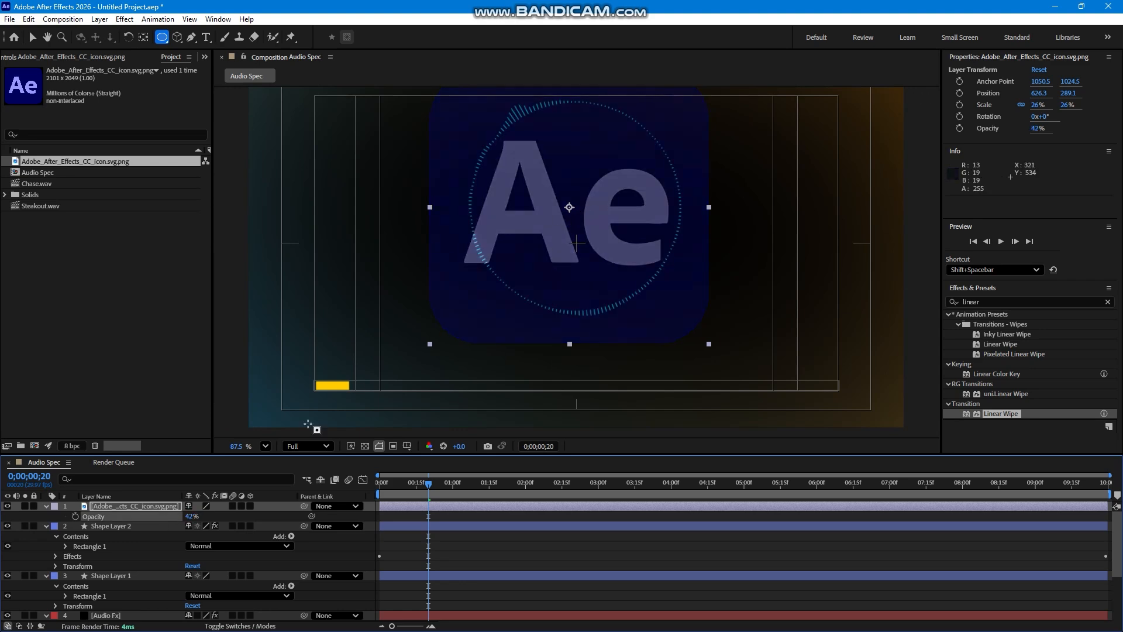
key("s")
left_click_drag(214, 516, 183, 517)
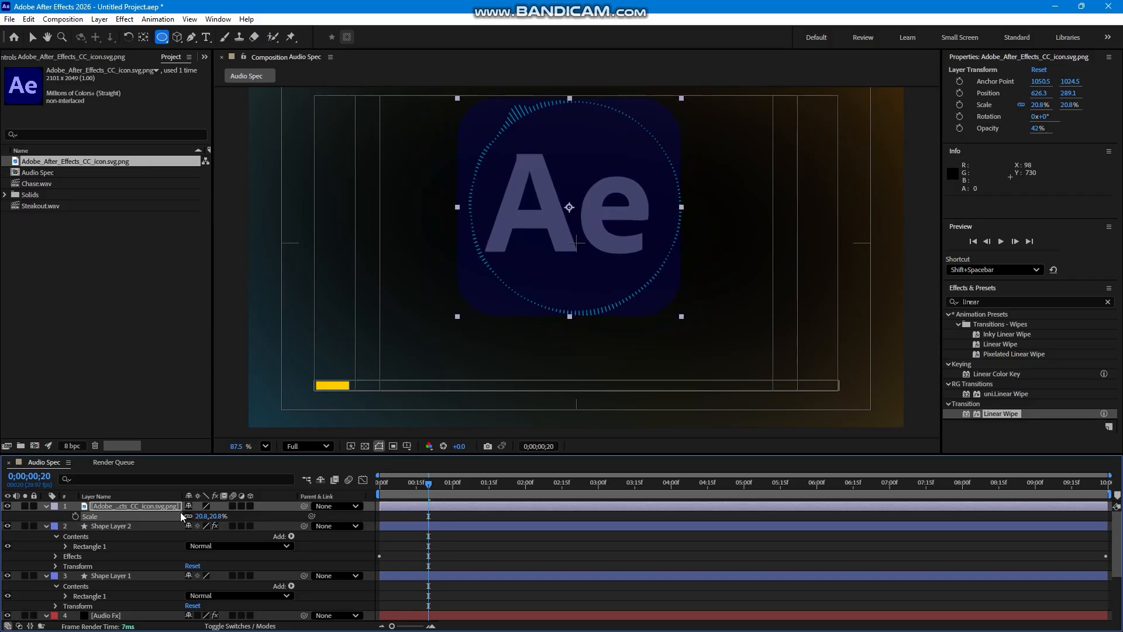
Step: Nudge the After Effects icon layer horizontally to an X position of 639.3, centring it within the spectrum circle
left_click(154, 506)
key("Right")
key("Right")
key("Right")
key("Right")
key("Right")
key("Right")
key("Right")
key("Right")
key("Right")
key("Right")
key("Right")
key("Right")
key("Right")
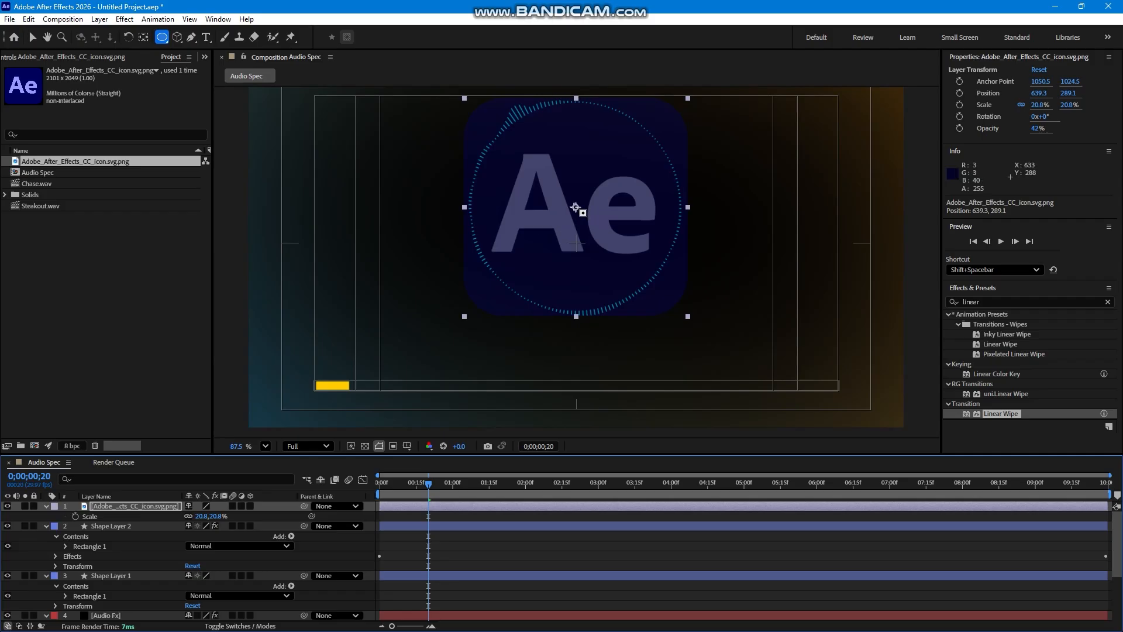
Step: Mask the icon layer with a centred circle just inside the spectrum ring and set its opacity to 100%
left_click_drag(576, 207, 655, 308)
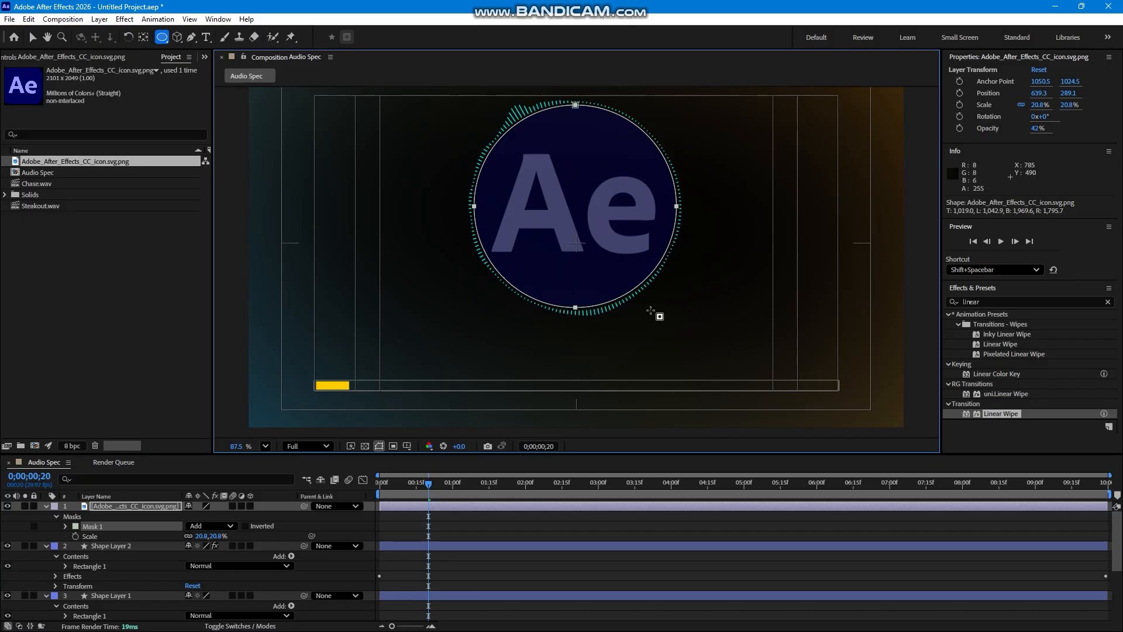
left_click(143, 517)
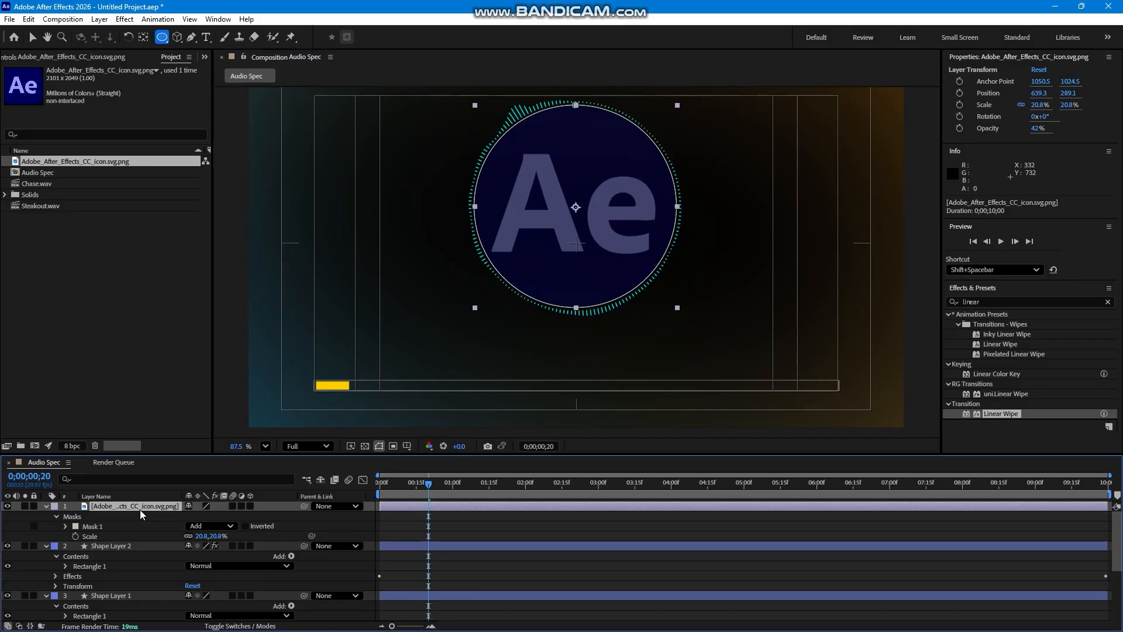
key("t")
left_click_drag(189, 517, 246, 517)
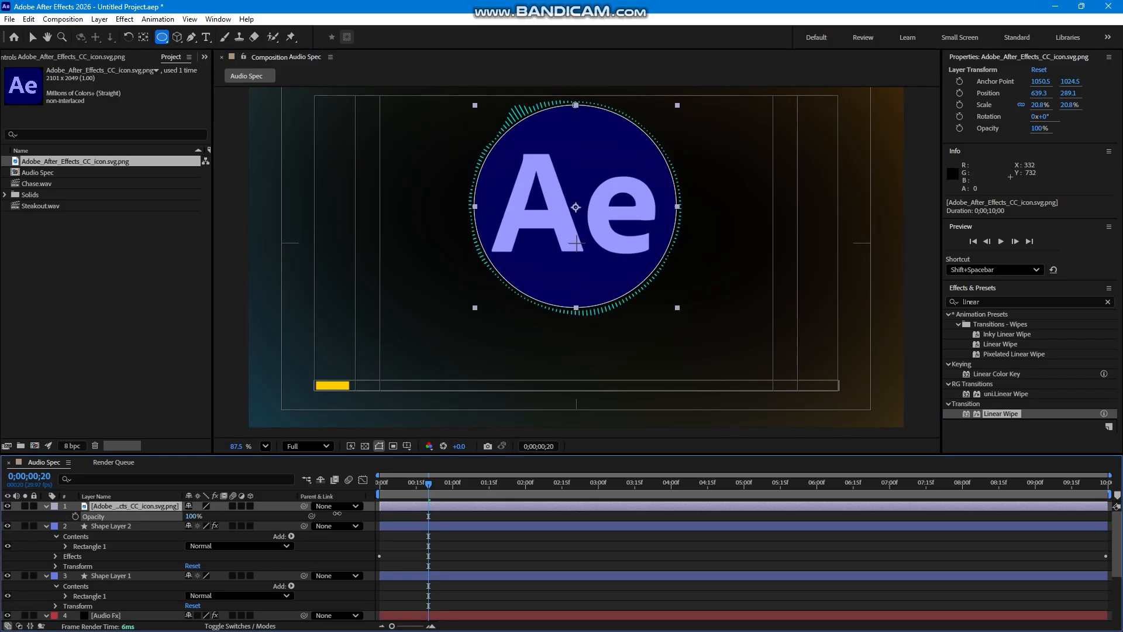
left_click(473, 538)
Step: With the playhead at the composition's start, convert the Steakout.wav layer's audio to keyframes
left_click_drag(421, 484, 315, 497)
left_click(117, 506)
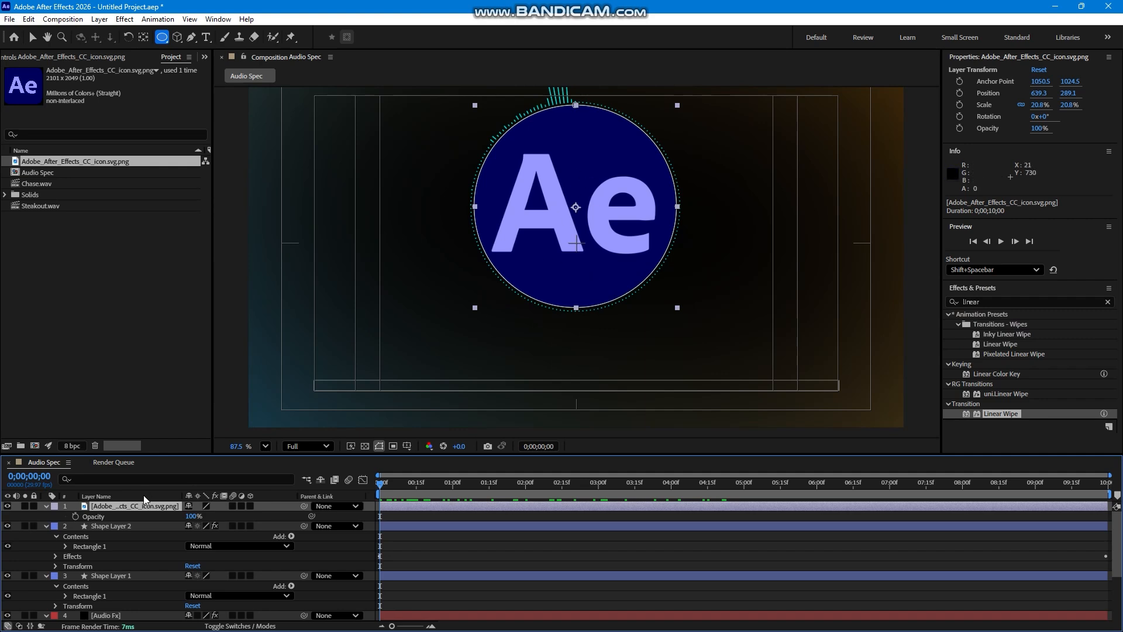
scroll(123, 595, "down", 3)
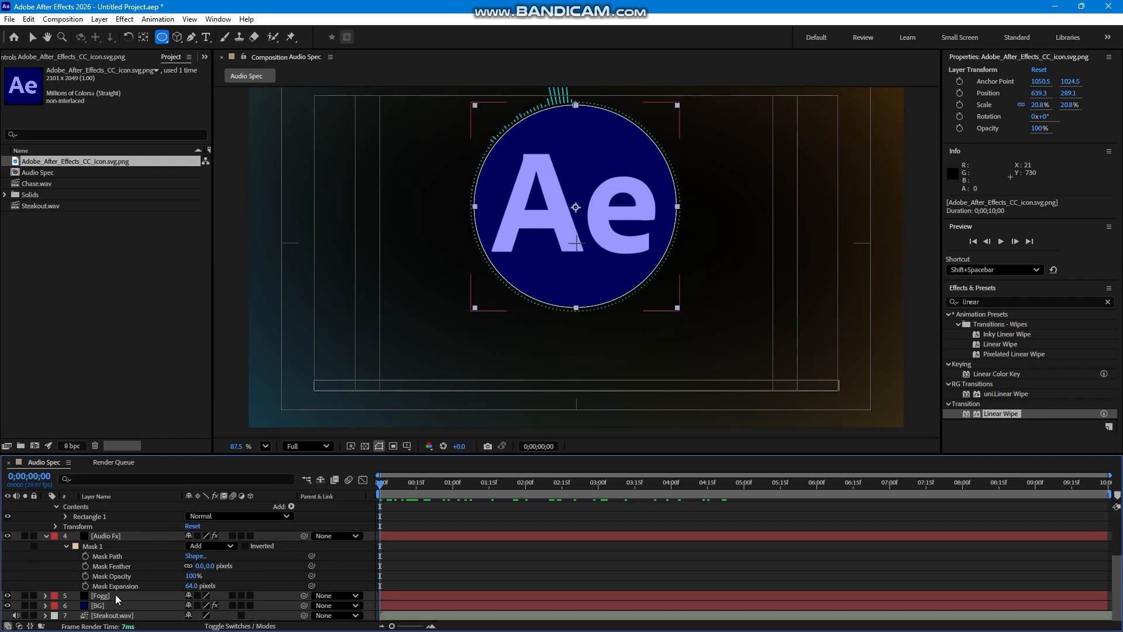
left_click(111, 615)
right_click(111, 615)
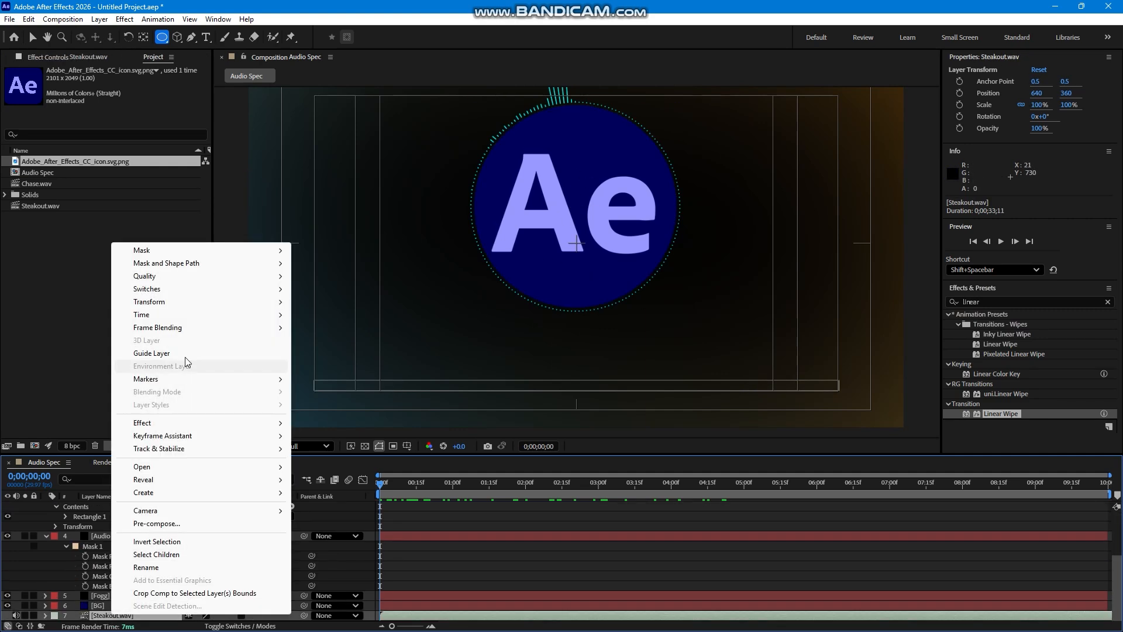
mouse_move(228, 442)
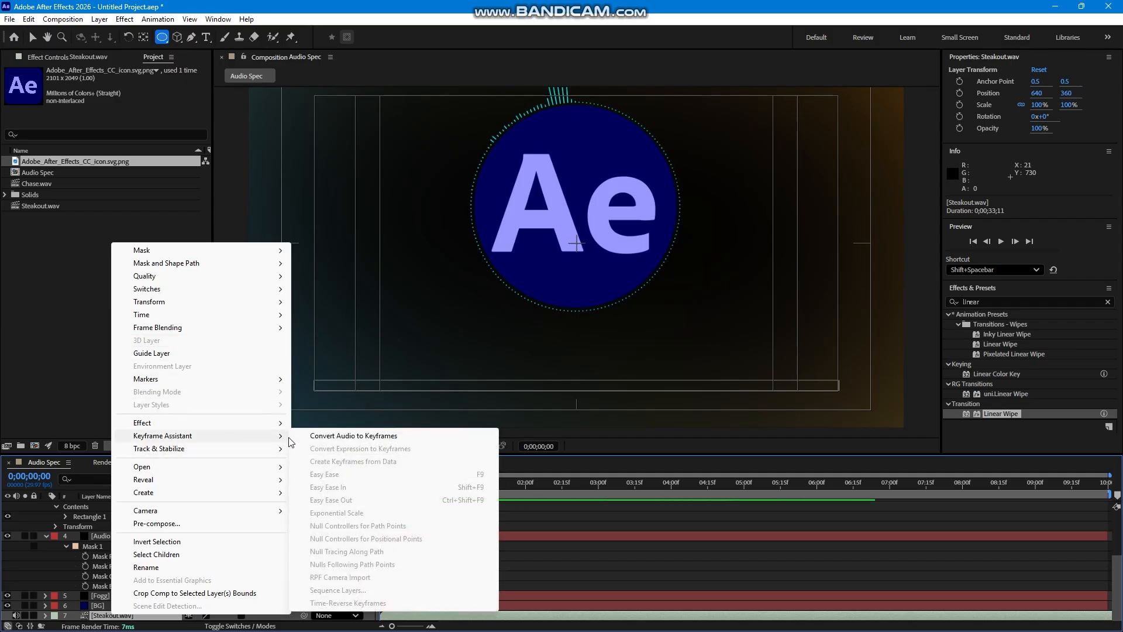
left_click(363, 435)
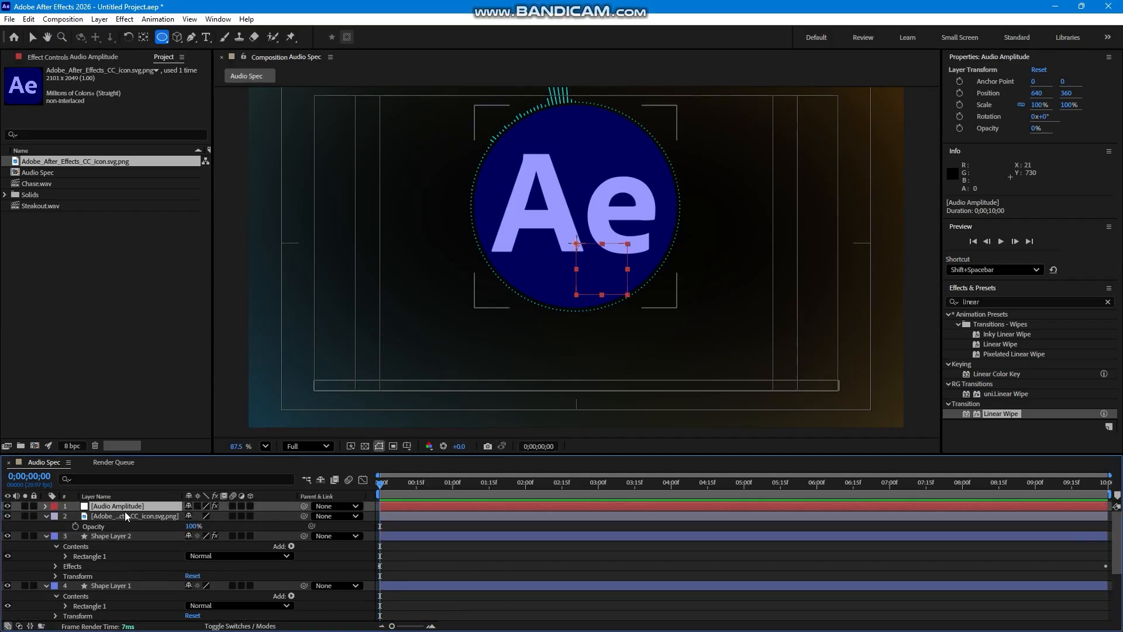
Step: Link the icon layer's Opacity by expression to the Audio Amplitude layer's Both Channels slider and preview the pulsing
key("u")
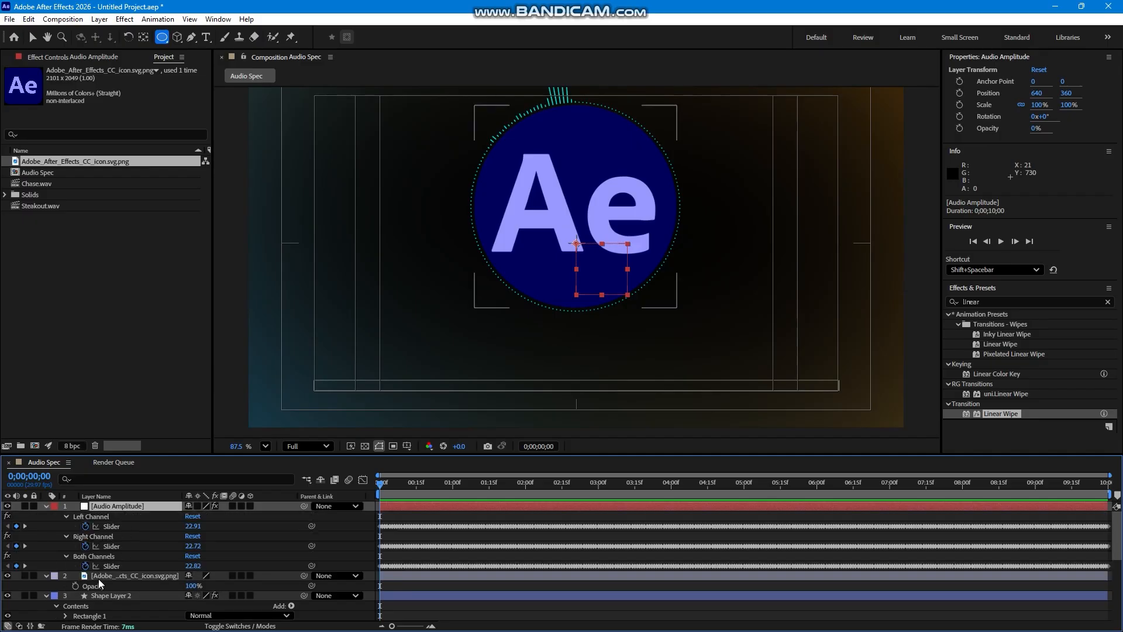
left_click(47, 575)
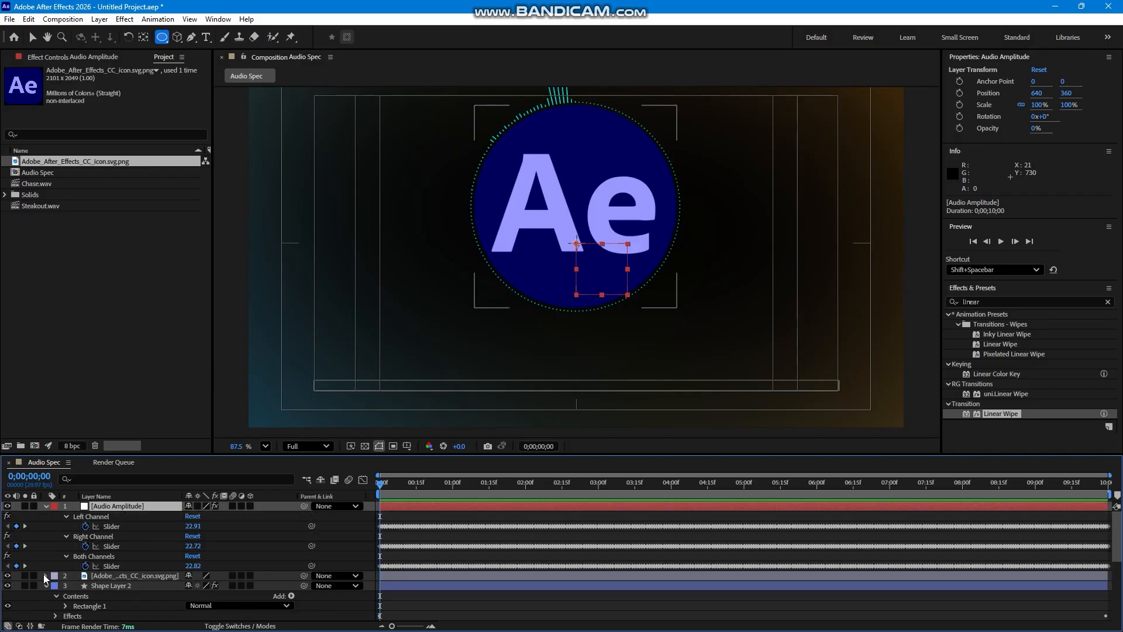
left_click(46, 586)
left_click(47, 595)
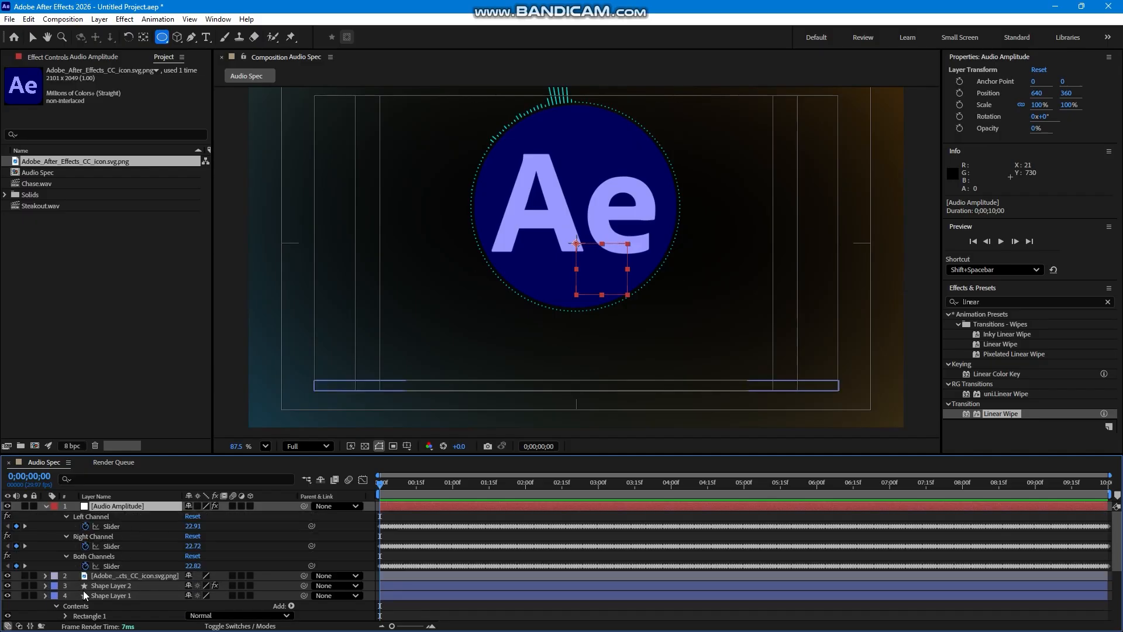
left_click(124, 577)
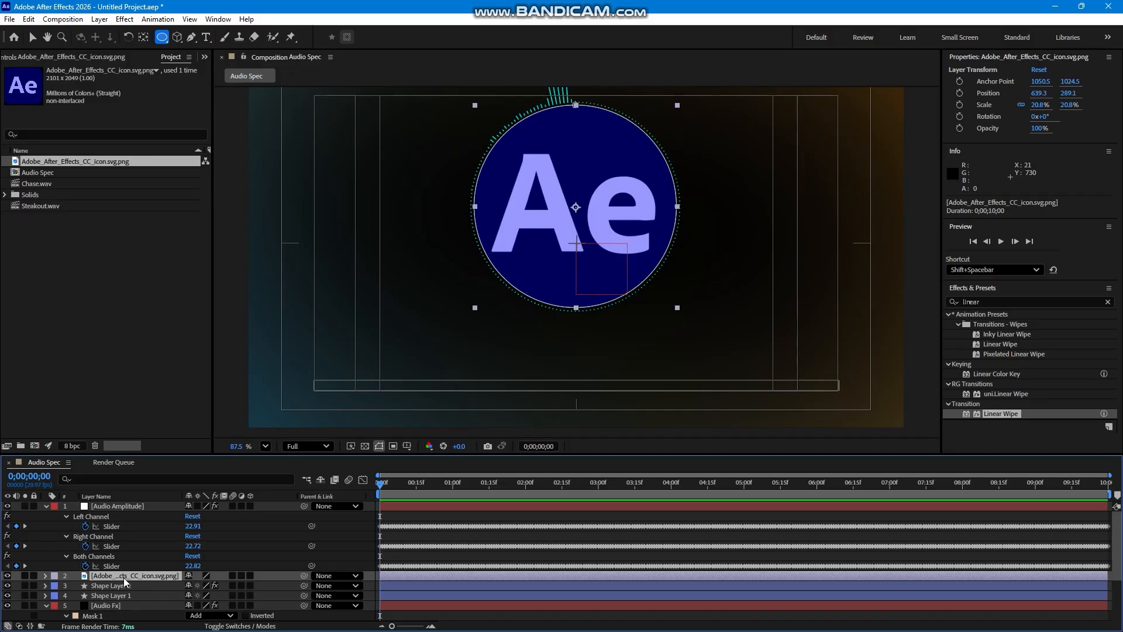
key("t")
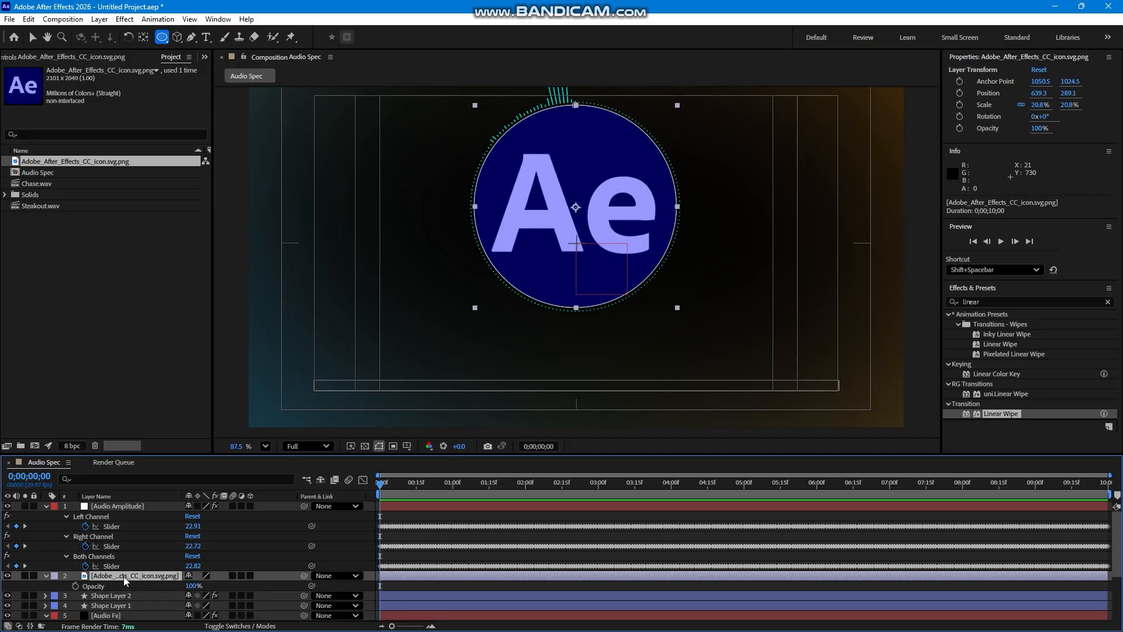
left_click(75, 585, "alt")
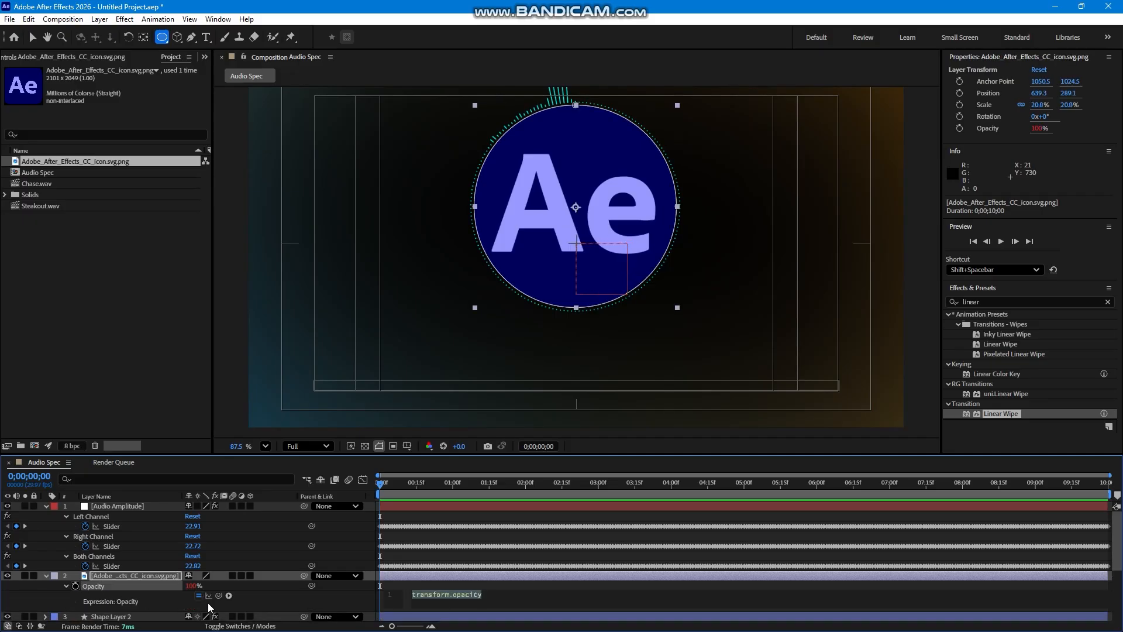
left_click_drag(145, 592, 119, 565)
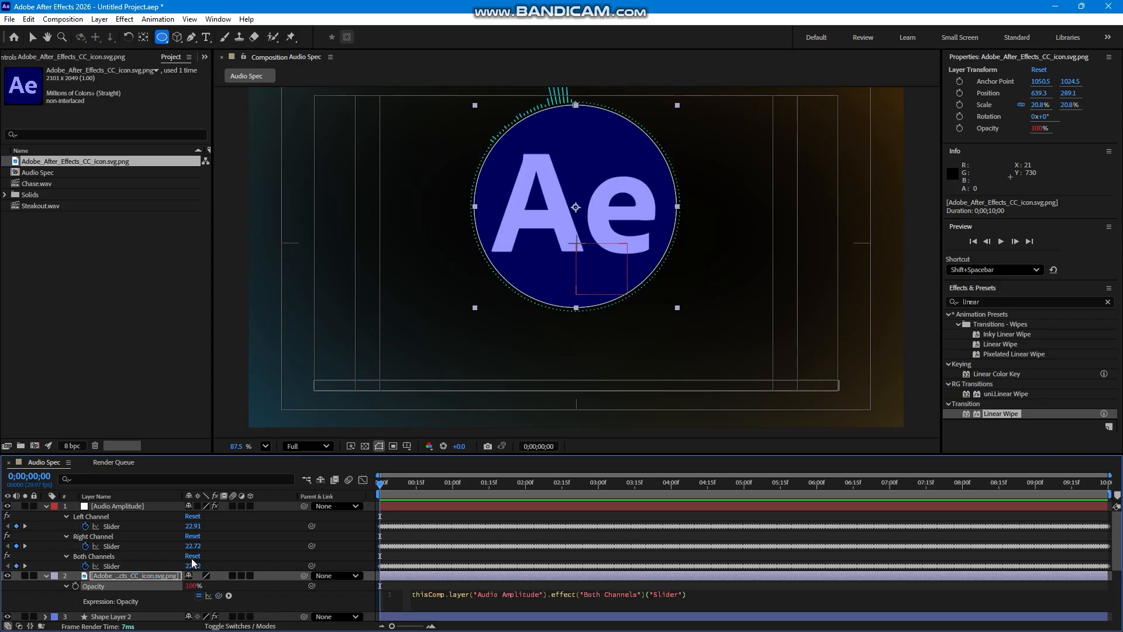
left_click(250, 539)
key("space")
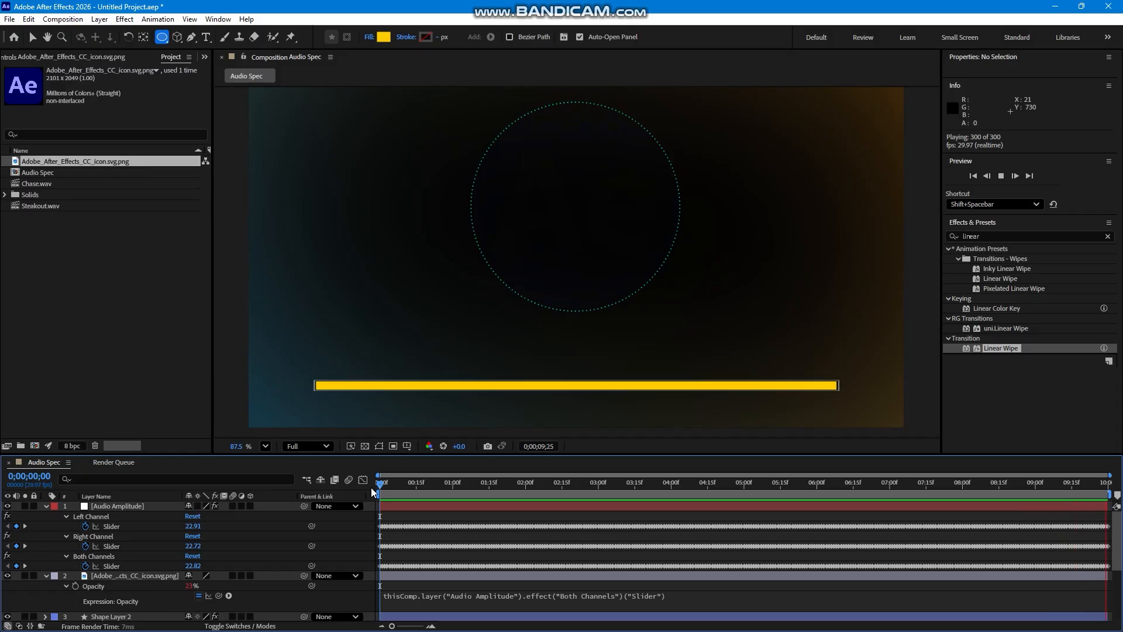
Step: Set the Audio Fx layer's Audio Spectrum Inside Color to orange FFB400 and its Outside Color to yellow FFE400
left_click_drag(445, 483, 629, 504)
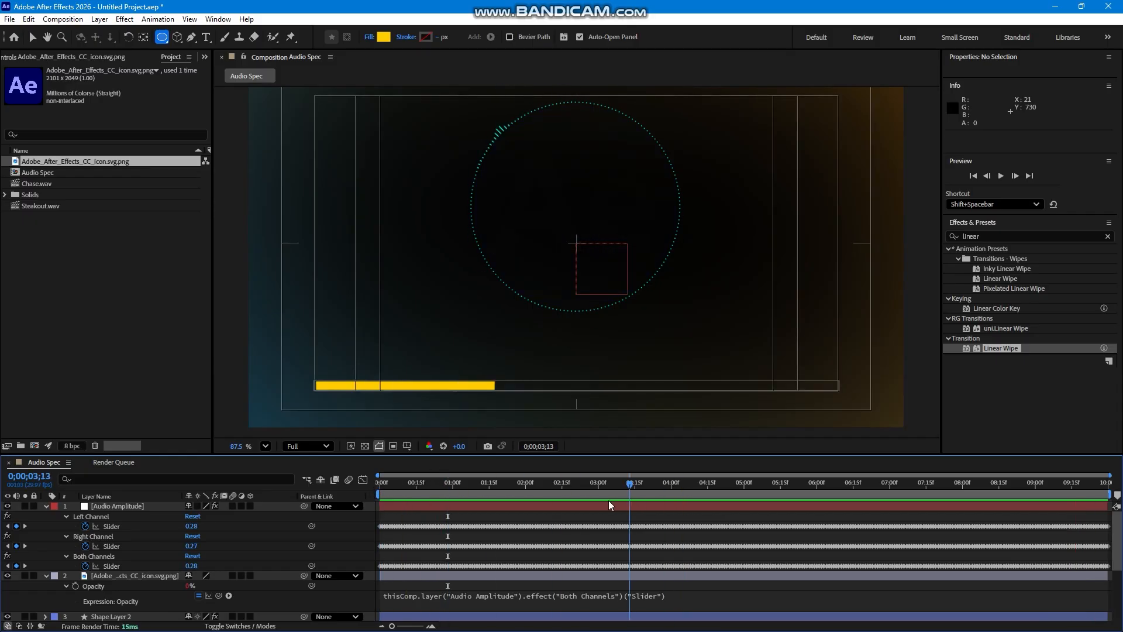
scroll(135, 598, "down", 3)
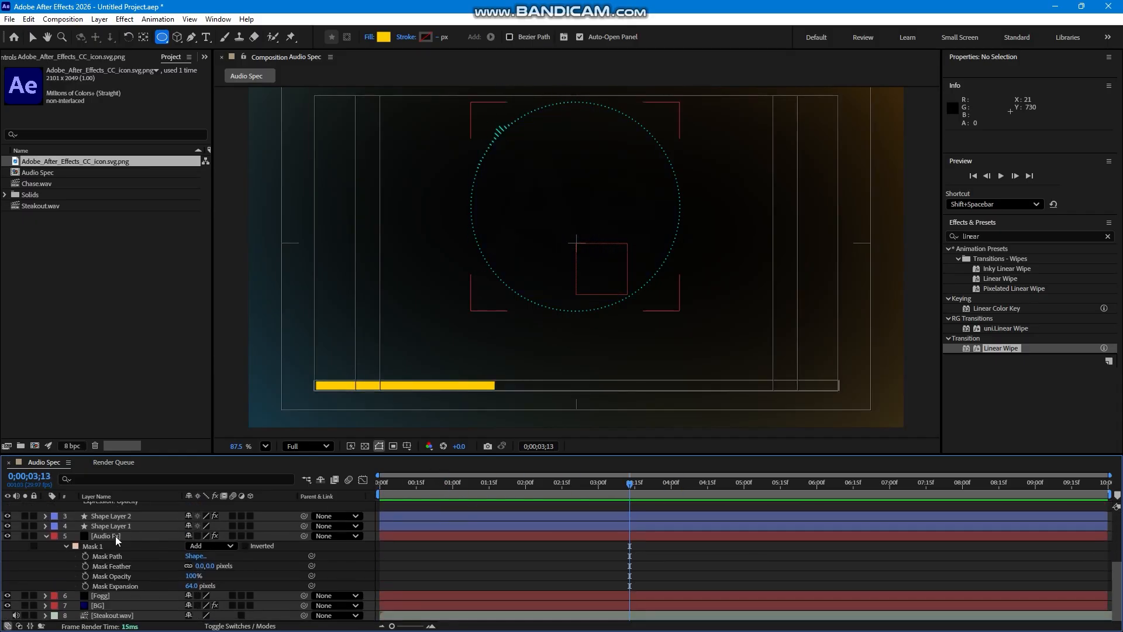
left_click(117, 536)
left_click(82, 57)
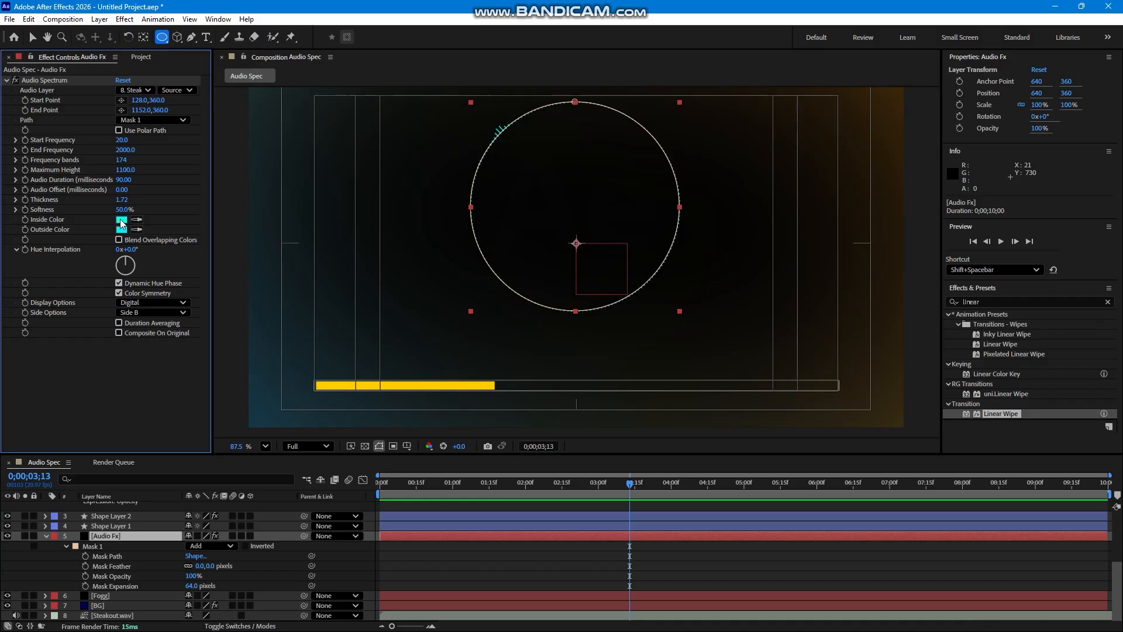
left_click(121, 220)
left_click(910, 400)
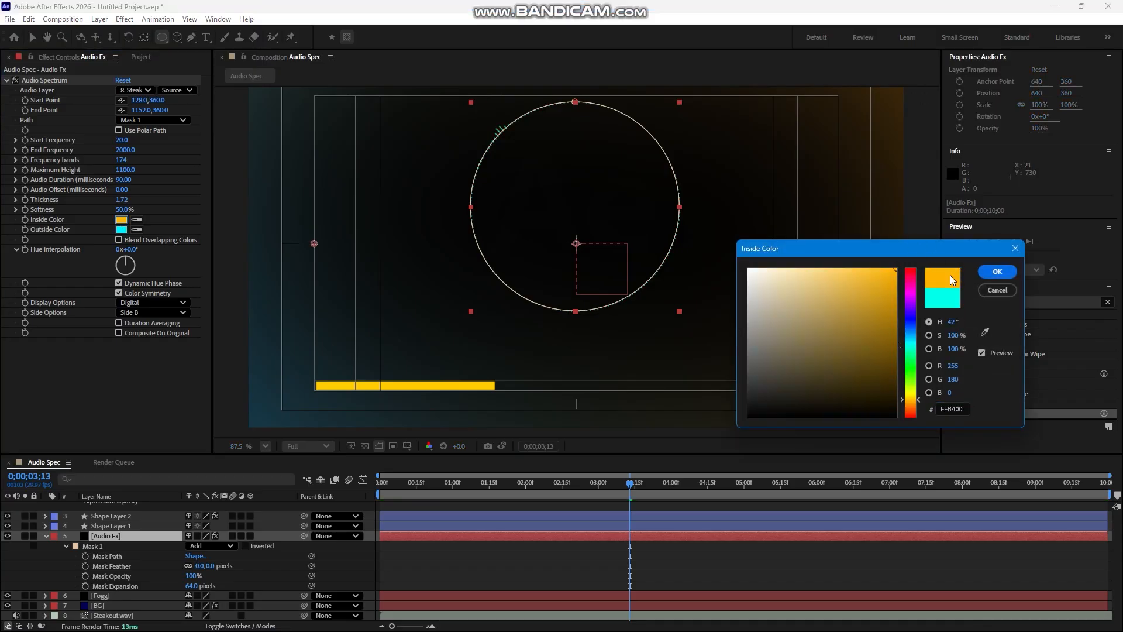
left_click(997, 272)
left_click(121, 229)
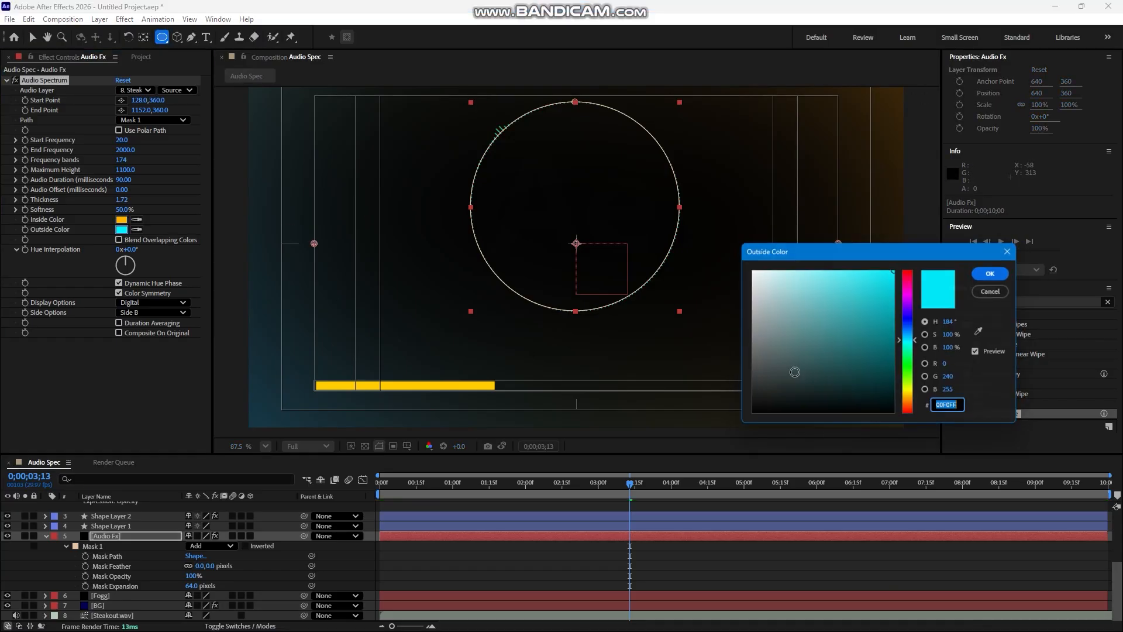
left_click(912, 390)
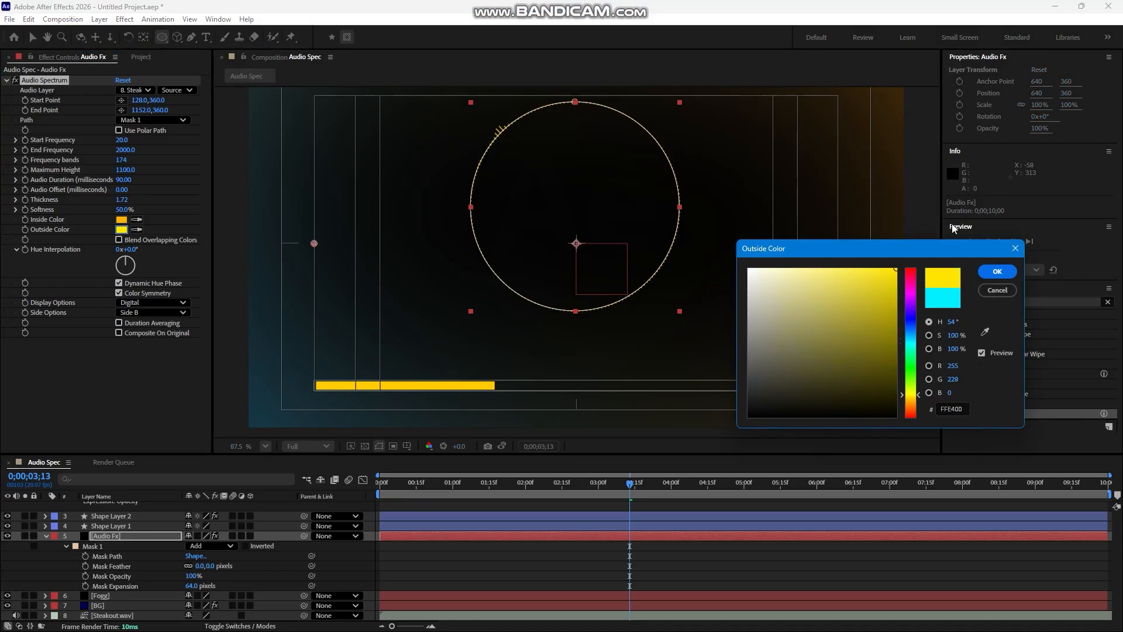
left_click(987, 272)
Step: Lighten the Audio Spectrum's Outside Color to pale yellow FFF392 and its Inside Color to a pale orange
left_click_drag(593, 482, 712, 455)
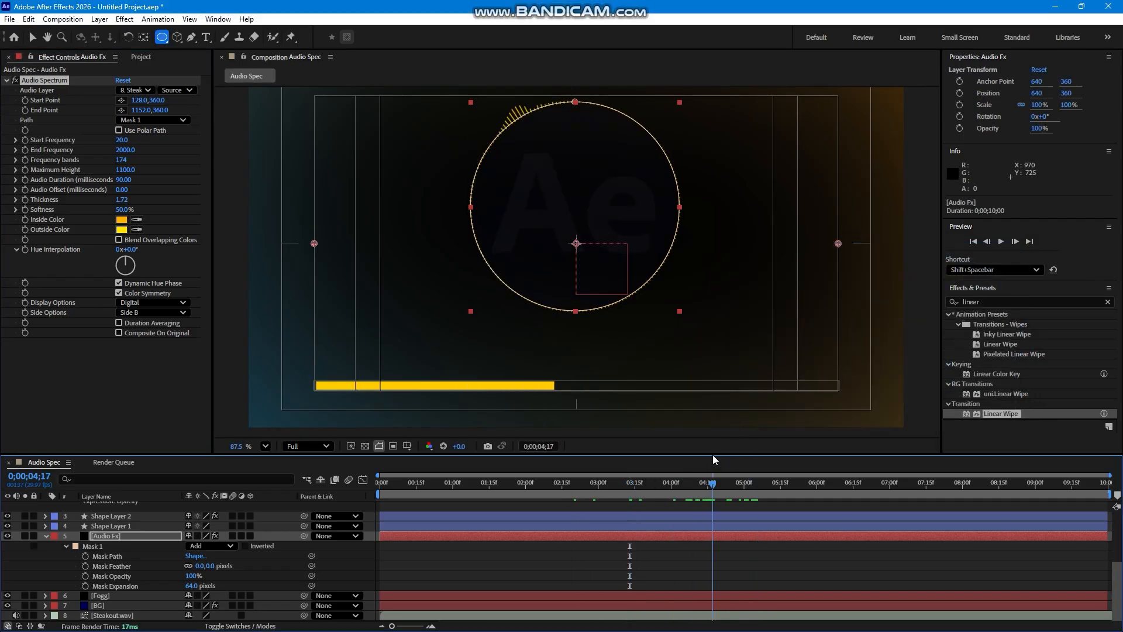
left_click(121, 229)
left_click(856, 270)
left_click(997, 272)
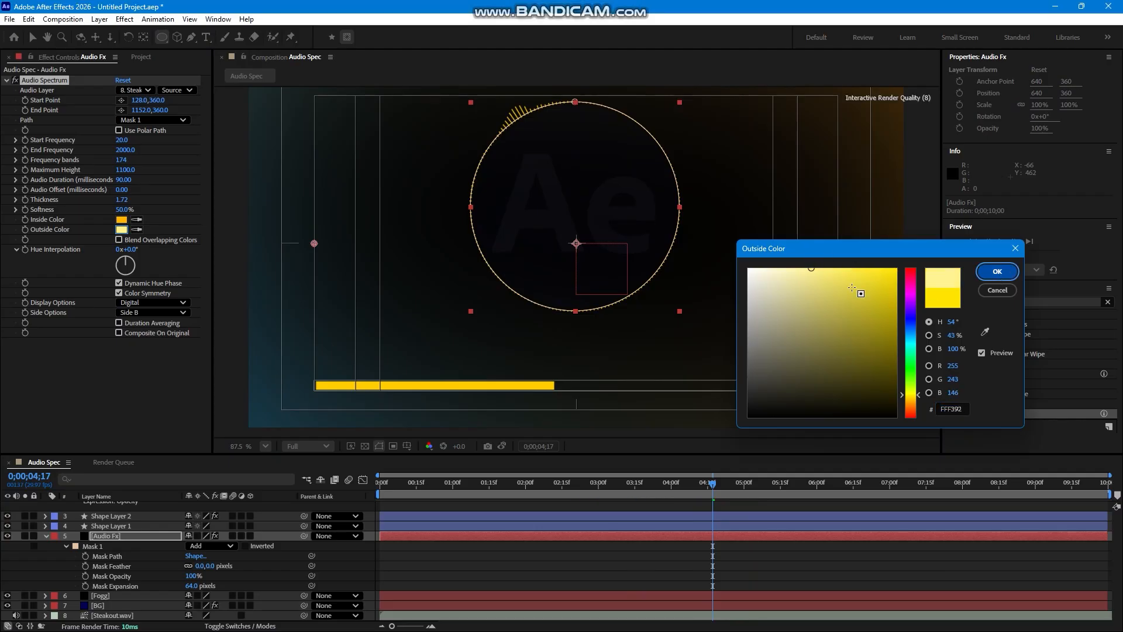
left_click(121, 221)
left_click_drag(819, 275, 793, 241)
left_click(998, 271)
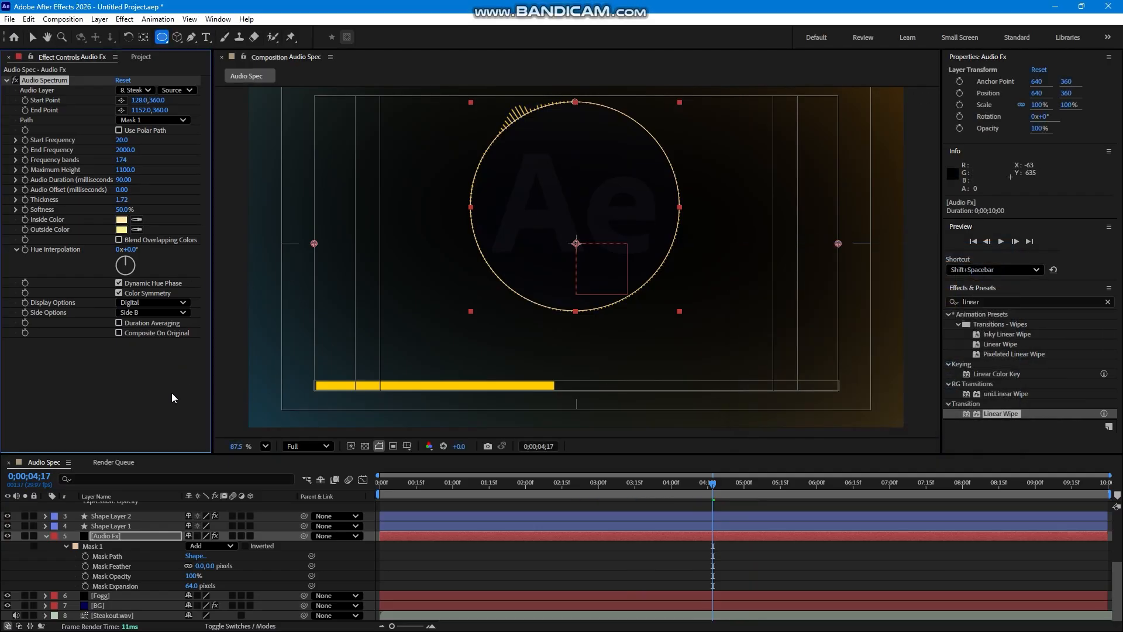
Step: Change the progress bar's fill on Shape Layer 2 to a softer, paler yellow and preview from the start
left_click(117, 517)
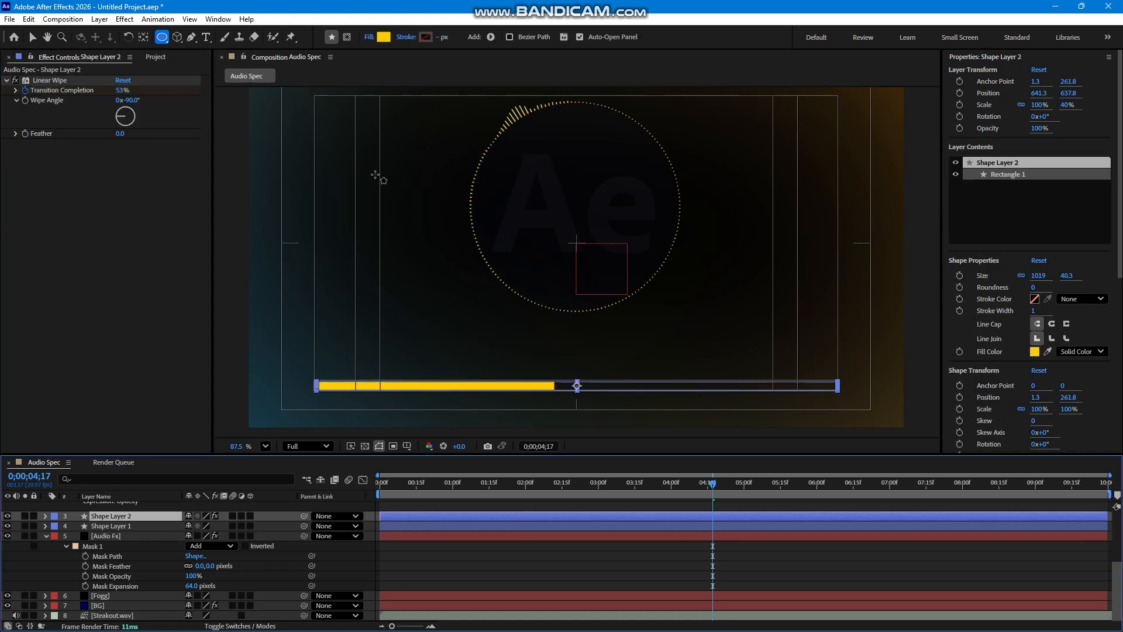
left_click(384, 37)
left_click(997, 272)
left_click(612, 507)
left_click_drag(609, 495, 367, 504)
key("space")
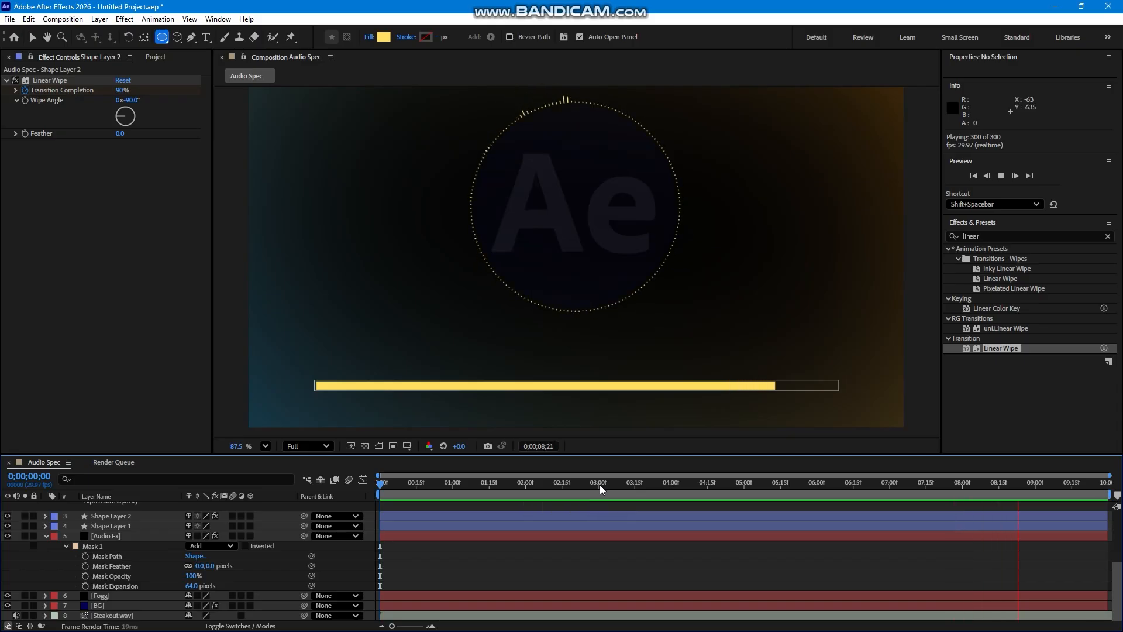
Step: Set the BG layer's Gradient Ramp End Color to the bright blue 0058EB and deselect the layer
key("apostrophe")
left_click_drag(605, 484, 647, 484)
left_click(117, 605)
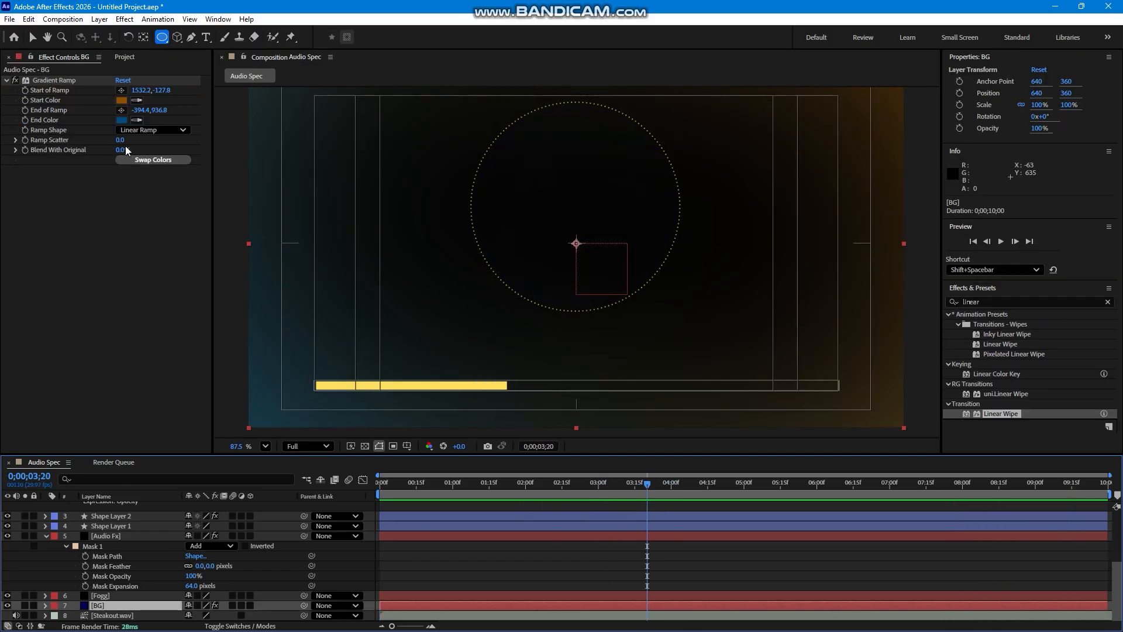
left_click(122, 119)
mouse_move(874, 321)
left_mouse_down()
mouse_move(884, 299)
mouse_move(913, 327)
left_mouse_up()
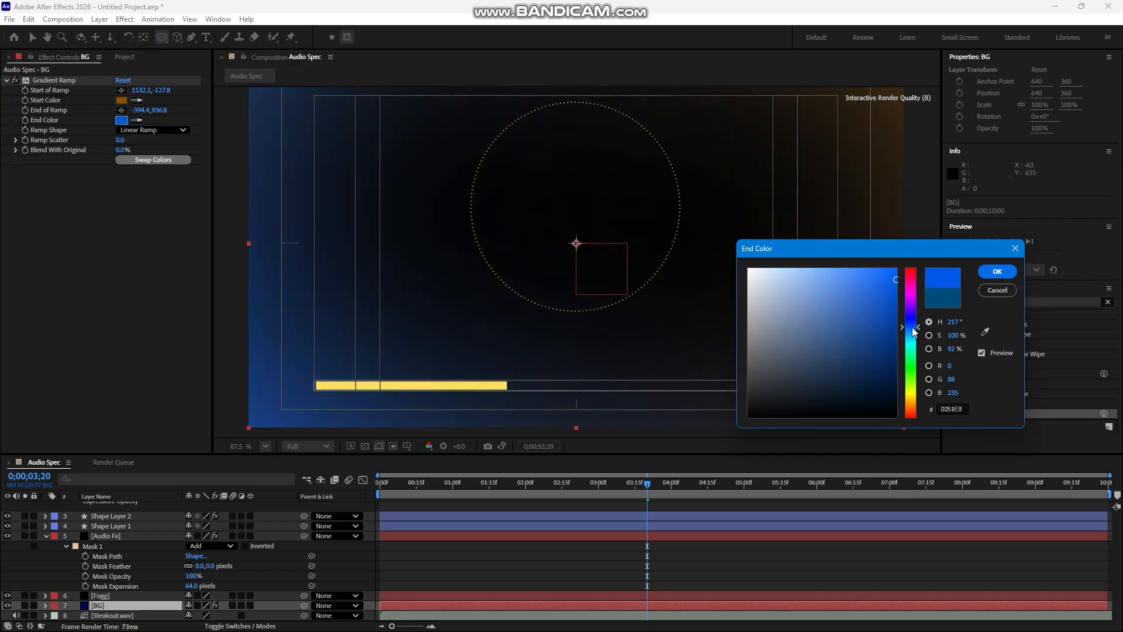
left_click(997, 271)
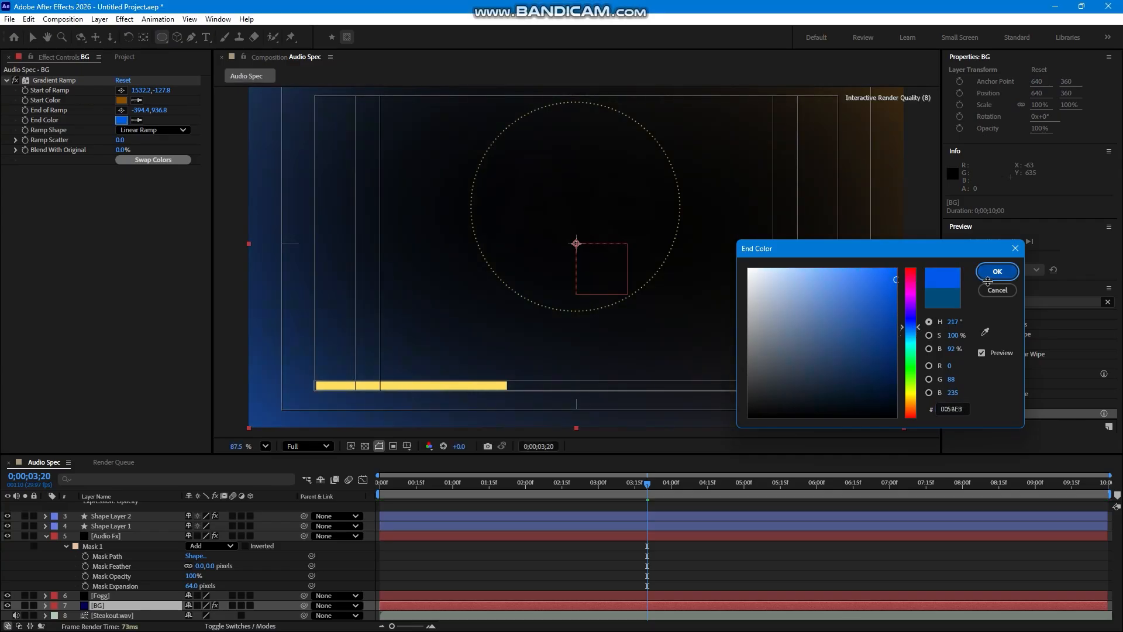
left_click(545, 552)
Step: Hide the Title/Action Safe overlay and preview the composition from the start in an enlarged, fitted viewer
left_click_drag(550, 499, 368, 483)
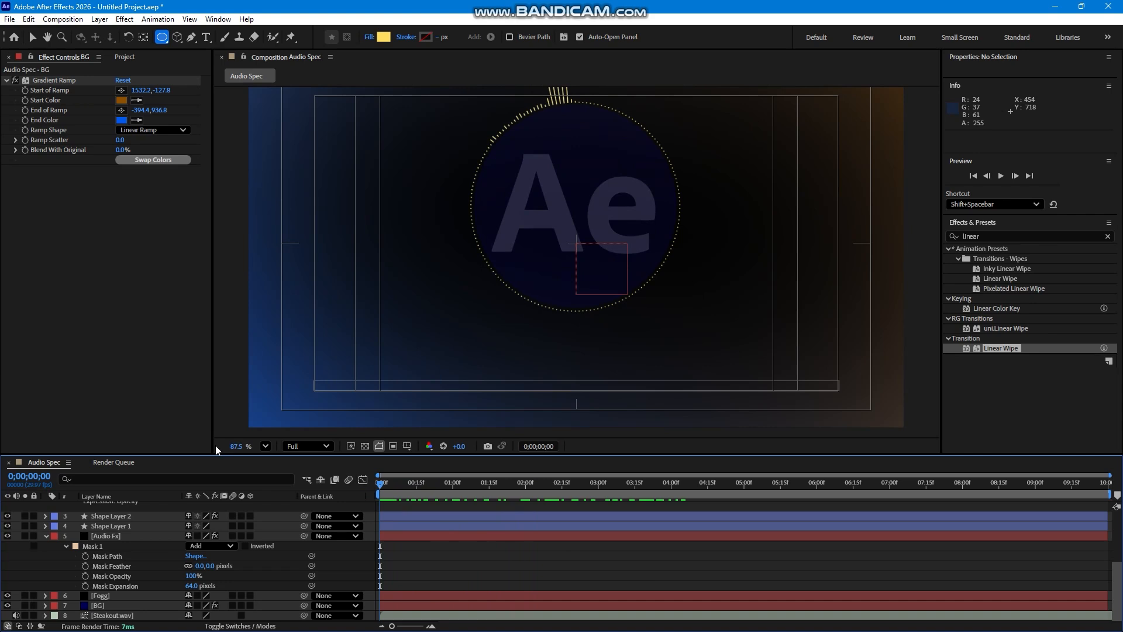
left_click(265, 445)
left_click(278, 213)
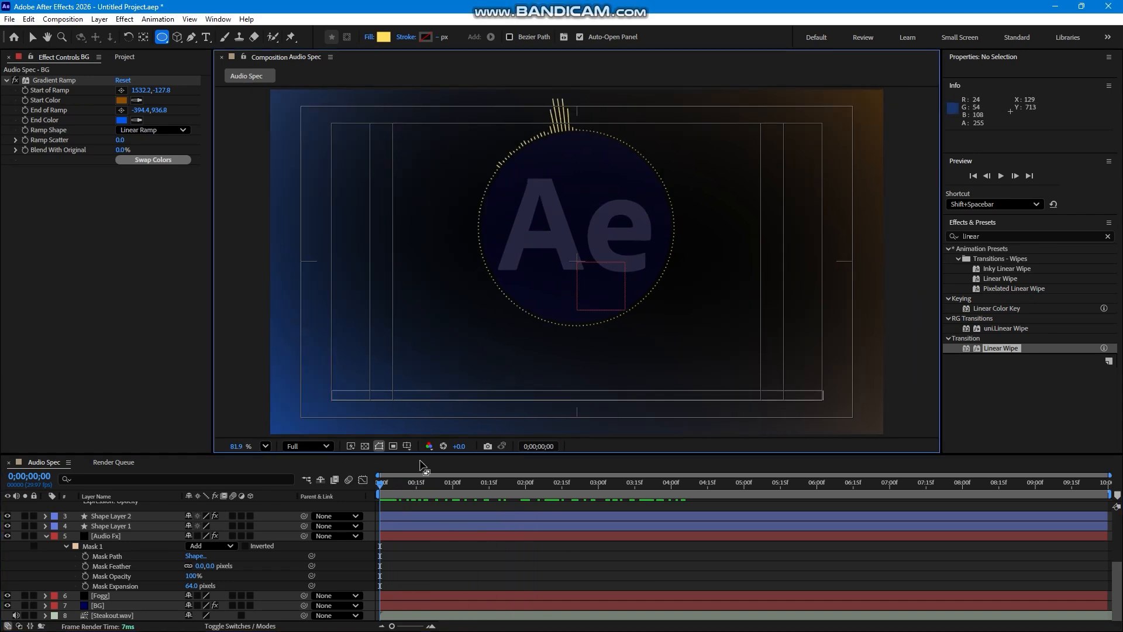
left_click_drag(426, 455, 402, 504)
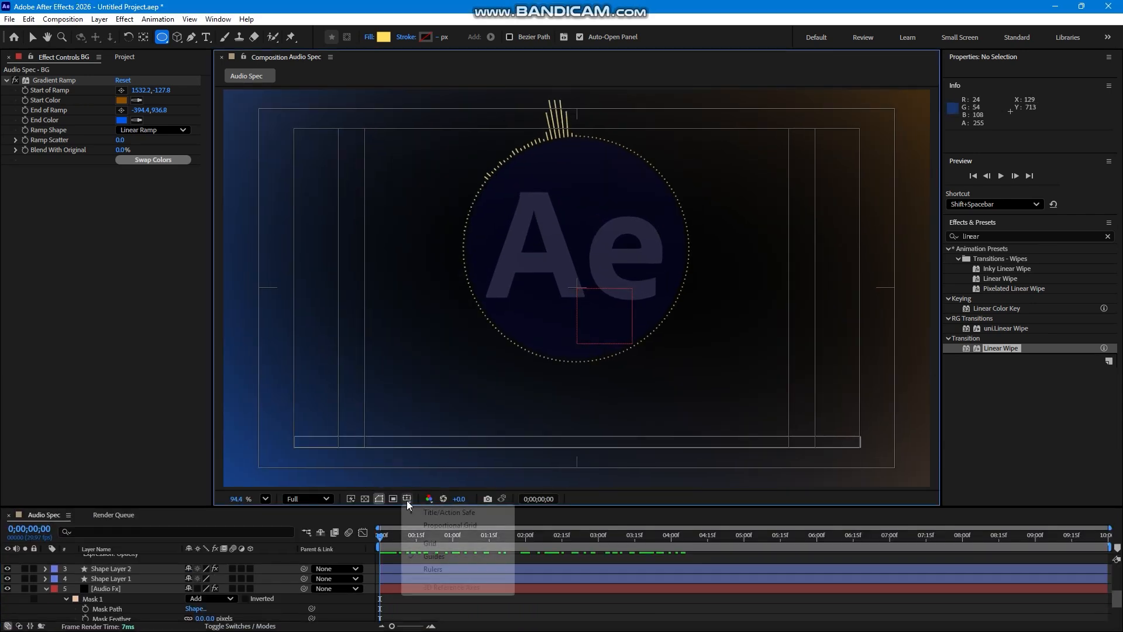
left_click(414, 513)
key("space")
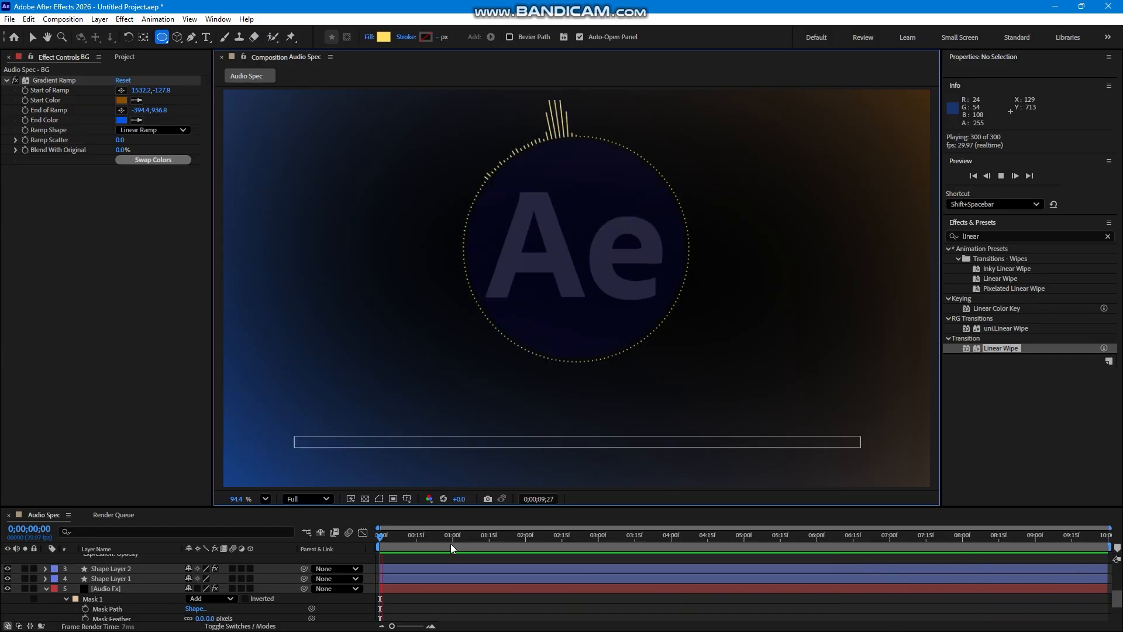
Step: Stop the preview, find the 4-Color Gradient effect and apply it to the Audio Fx layer
key("space")
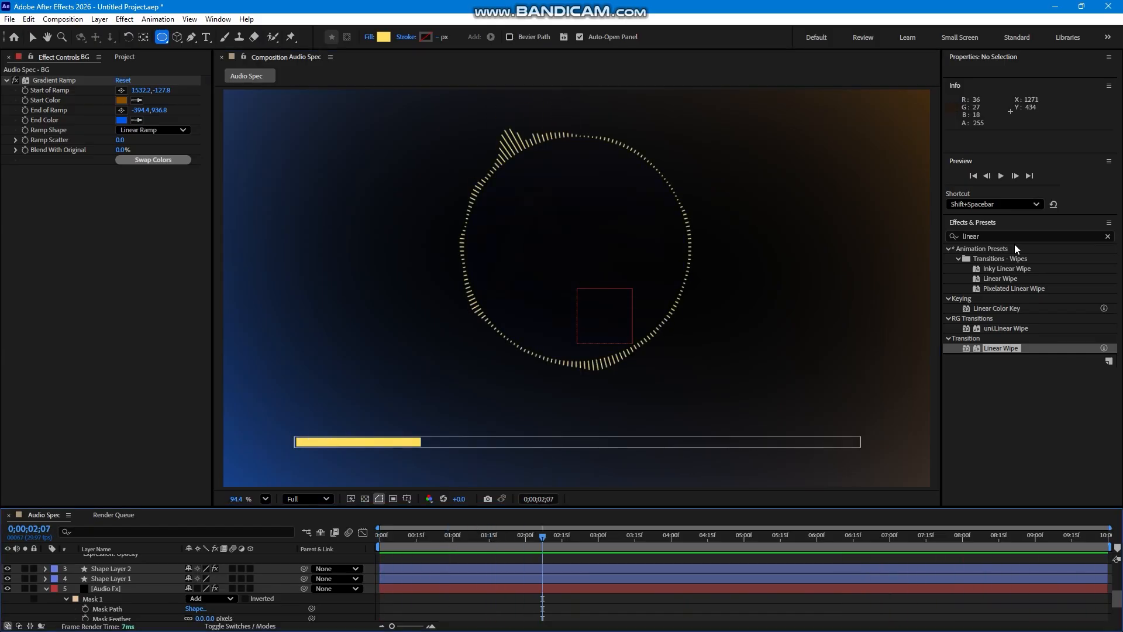
left_click(994, 233)
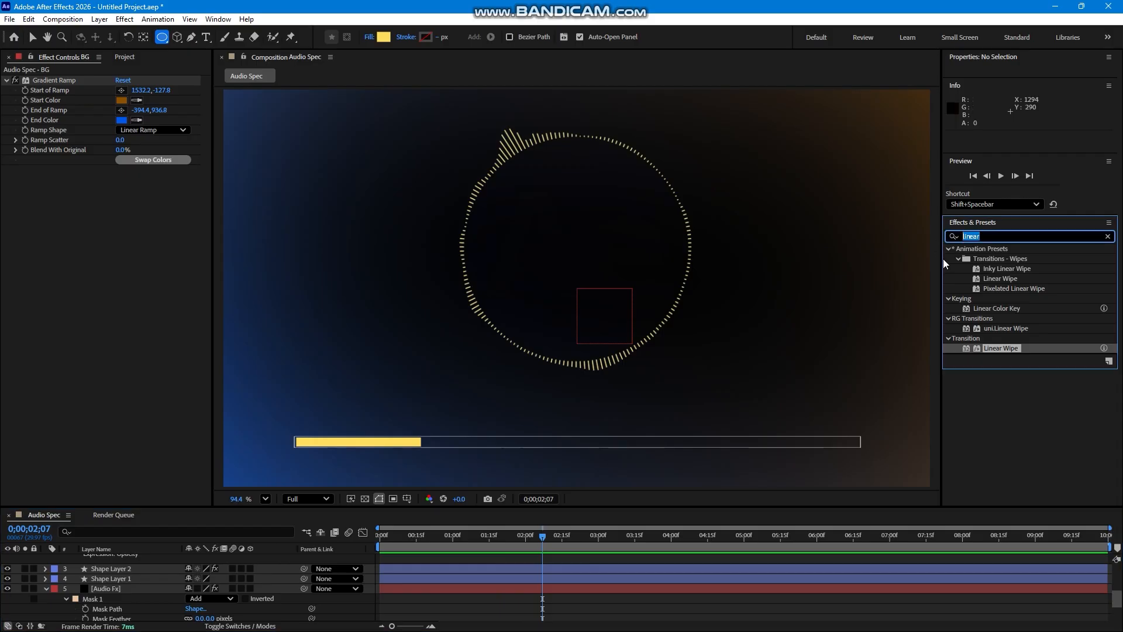
type("4-")
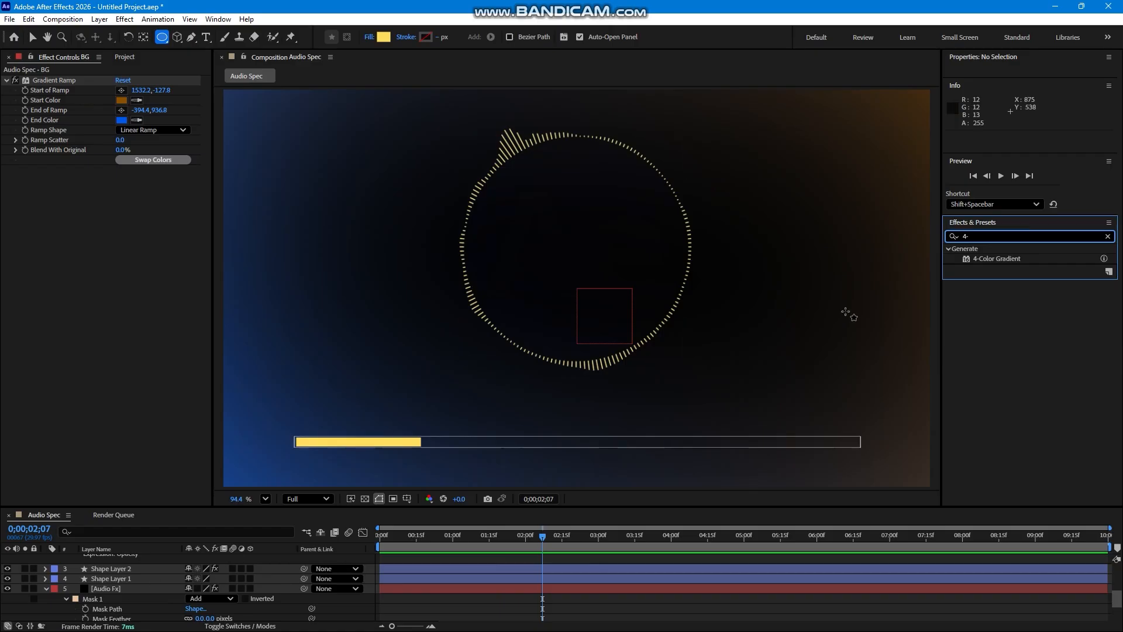
left_click_drag(1001, 257, 132, 592)
key("v")
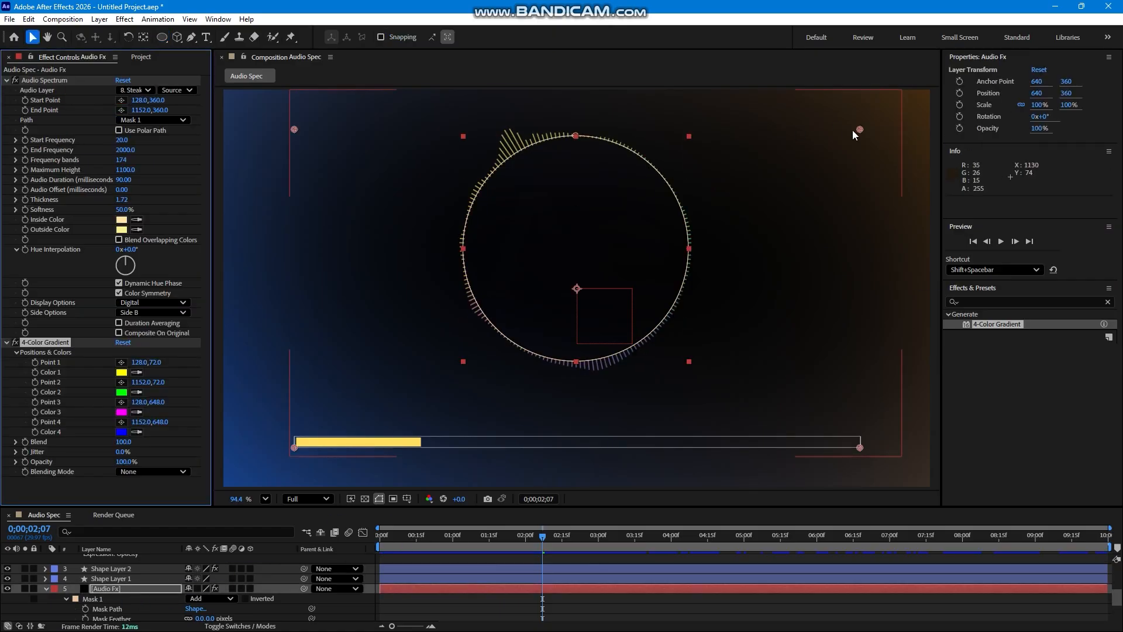
Step: Bring the 4-Color Gradient points in around the spectrum circle, to about 445,150, 794,128, 448,474 and 889,403 for Points 1 to 4
left_click_drag(861, 130, 641, 164)
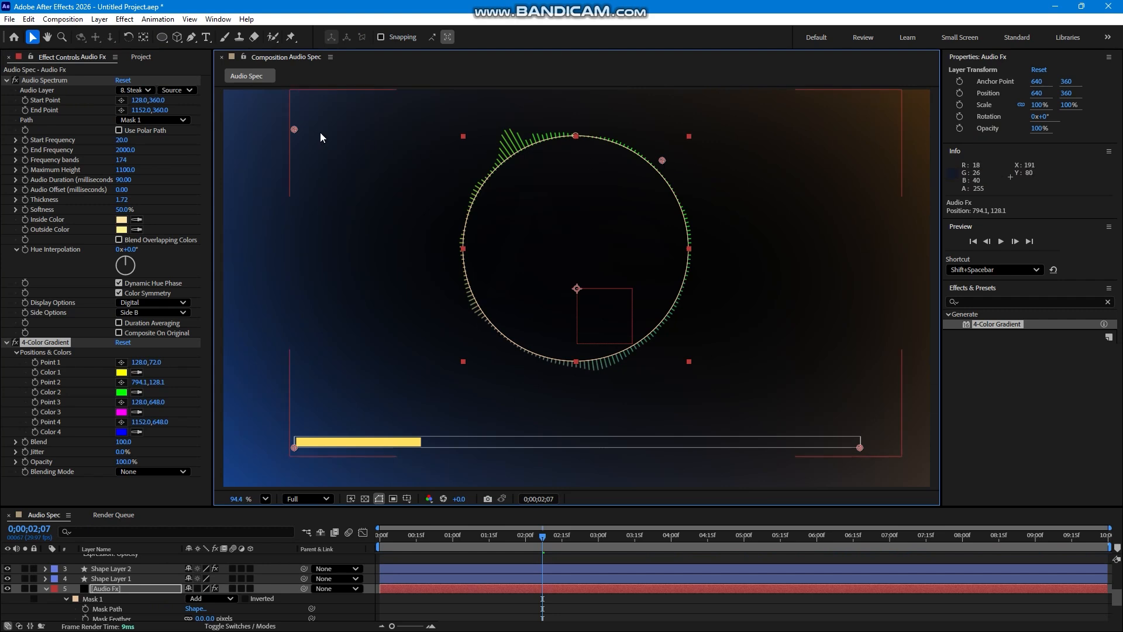
left_click_drag(296, 130, 471, 173)
left_click_drag(296, 446, 476, 323)
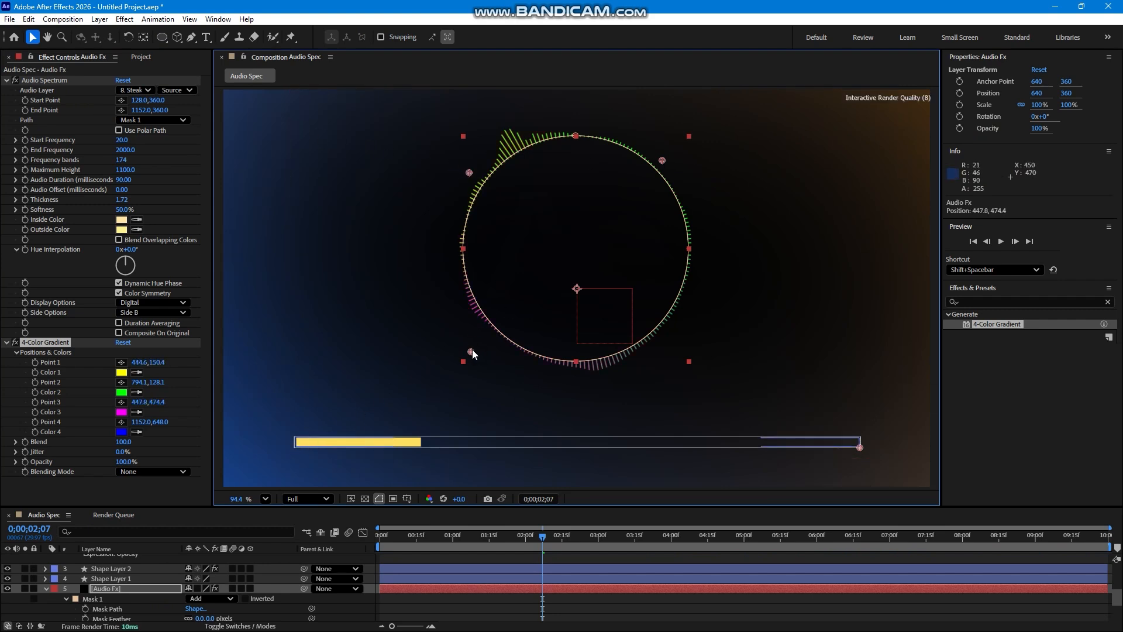
left_click_drag(859, 447, 714, 313)
Step: At 0;00;02;08, set the Audio Spectrum's Maximum Height to 2170 and Mask 1's expansion to 92 pixels
mouse_move(548, 540)
left_mouse_down()
mouse_move(582, 539)
mouse_move(529, 538)
mouse_move(554, 538)
mouse_move(537, 538)
mouse_move(552, 537)
mouse_move(542, 529)
left_mouse_up()
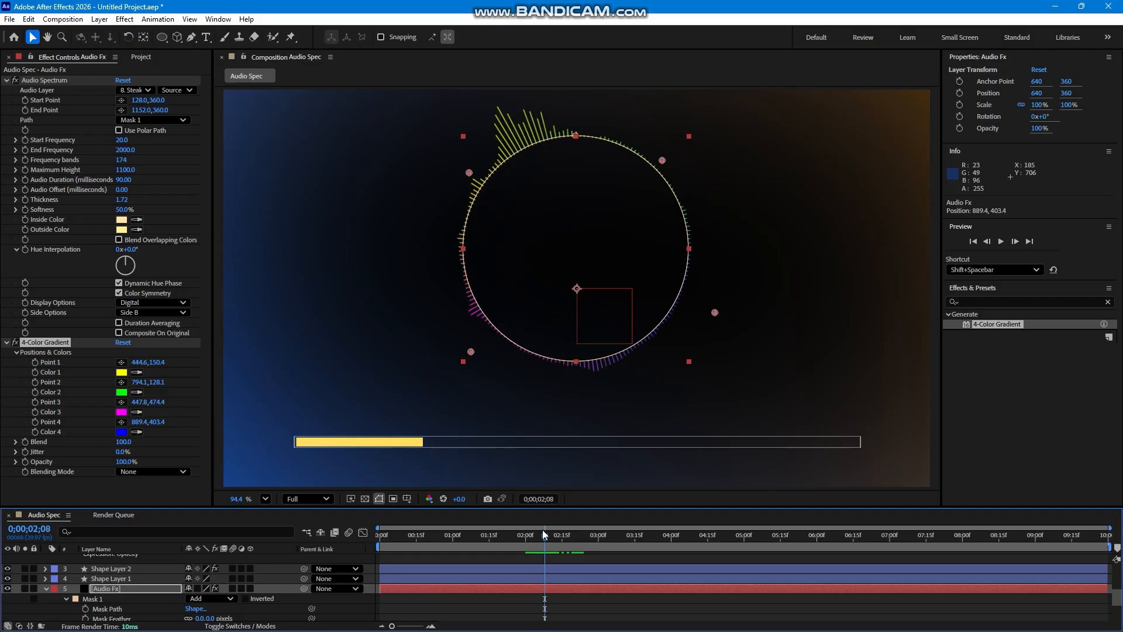
left_click_drag(119, 170, 143, 171)
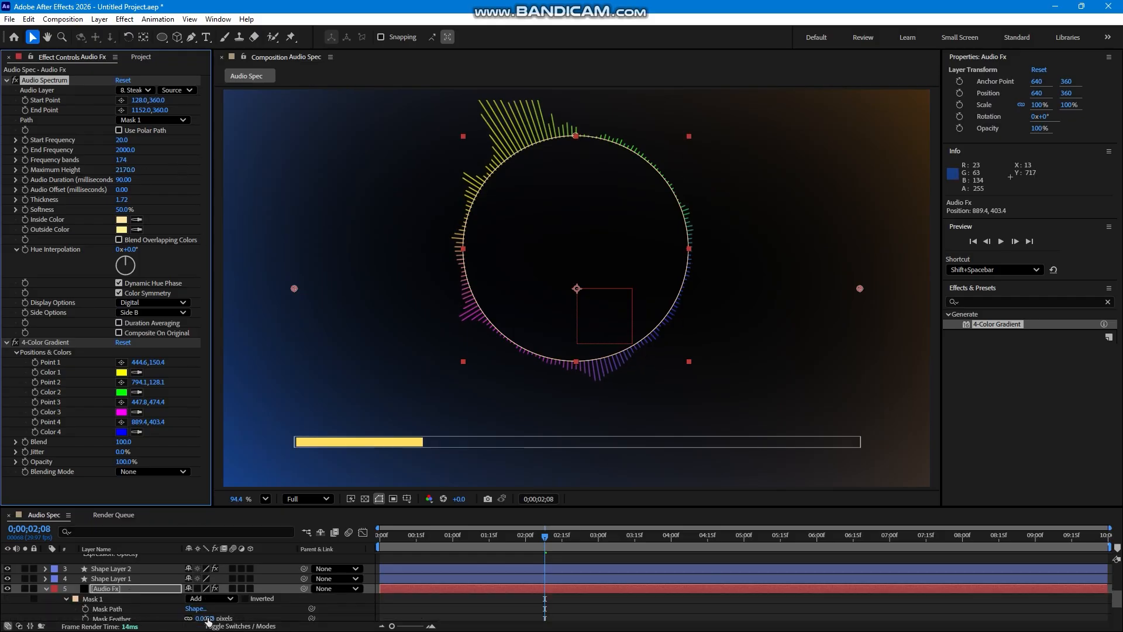
scroll(220, 614, "down", 3)
left_click_drag(191, 585, 213, 590)
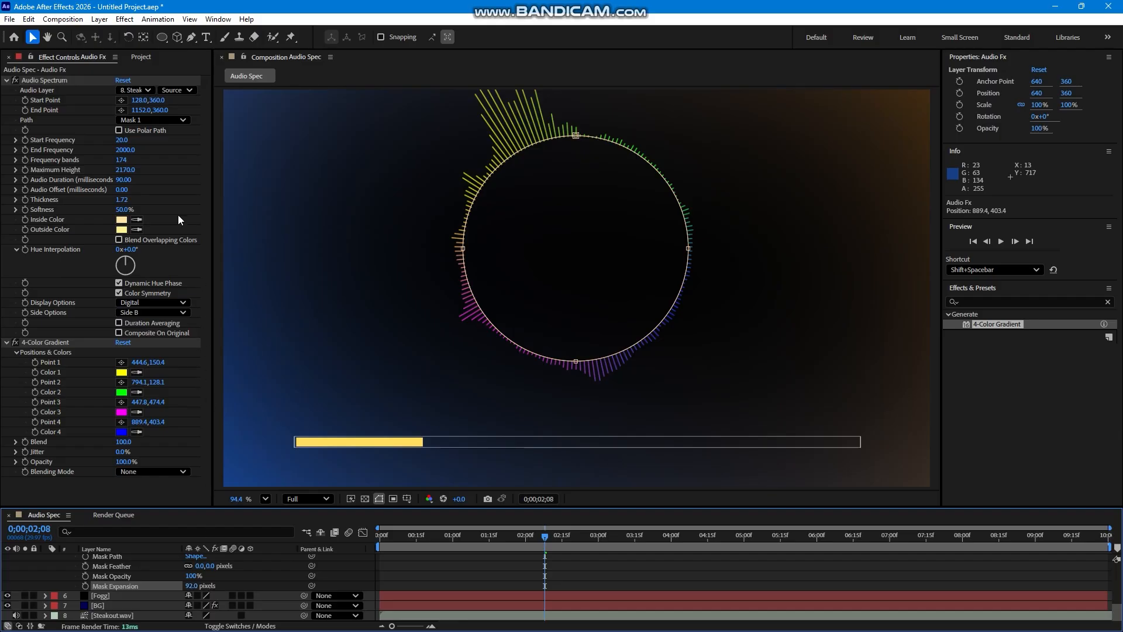
Step: Set the Audio Spectrum's Frequency bands to 263 and its Thickness to 1.49
left_click(120, 160)
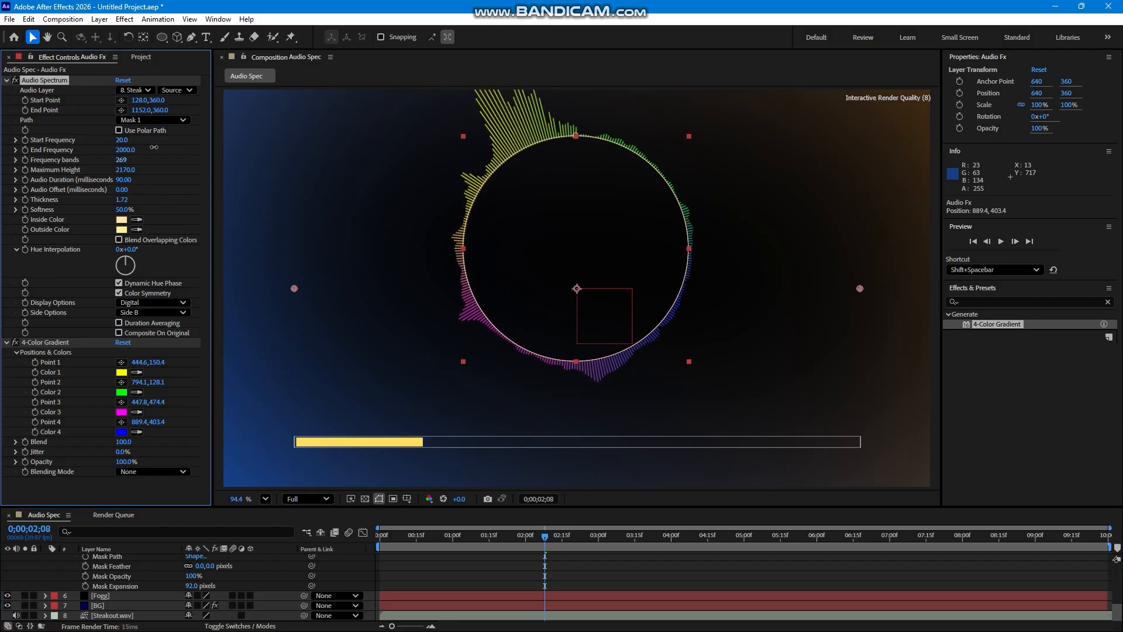
left_click_drag(158, 150, 121, 225)
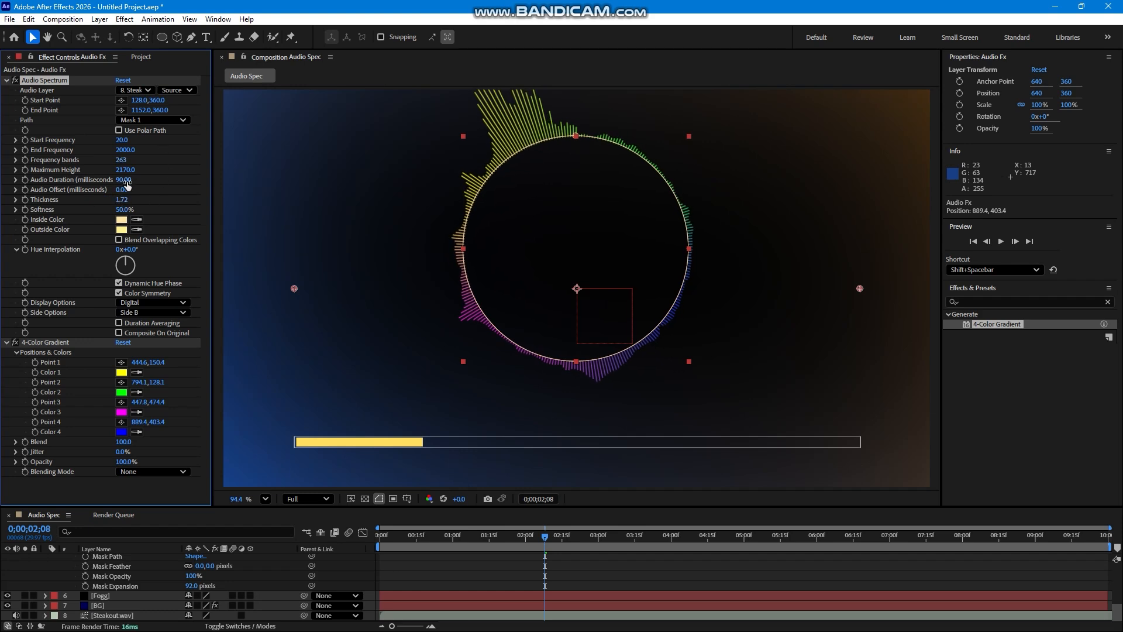
left_click_drag(115, 199, 107, 198)
Step: Duplicate the Audio Fx layer, try Analog lines on the copy's Audio Spectrum, and settle on Analog dots as its display option
left_click(124, 595)
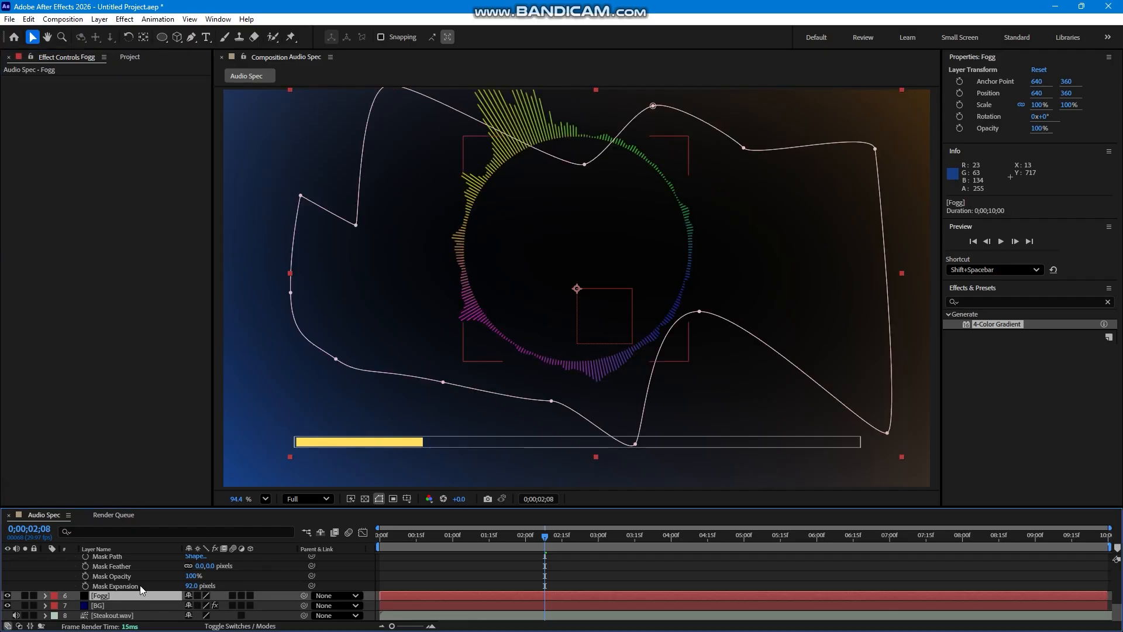
scroll(131, 588, "up", 3)
left_click(119, 592)
key("ctrl+d")
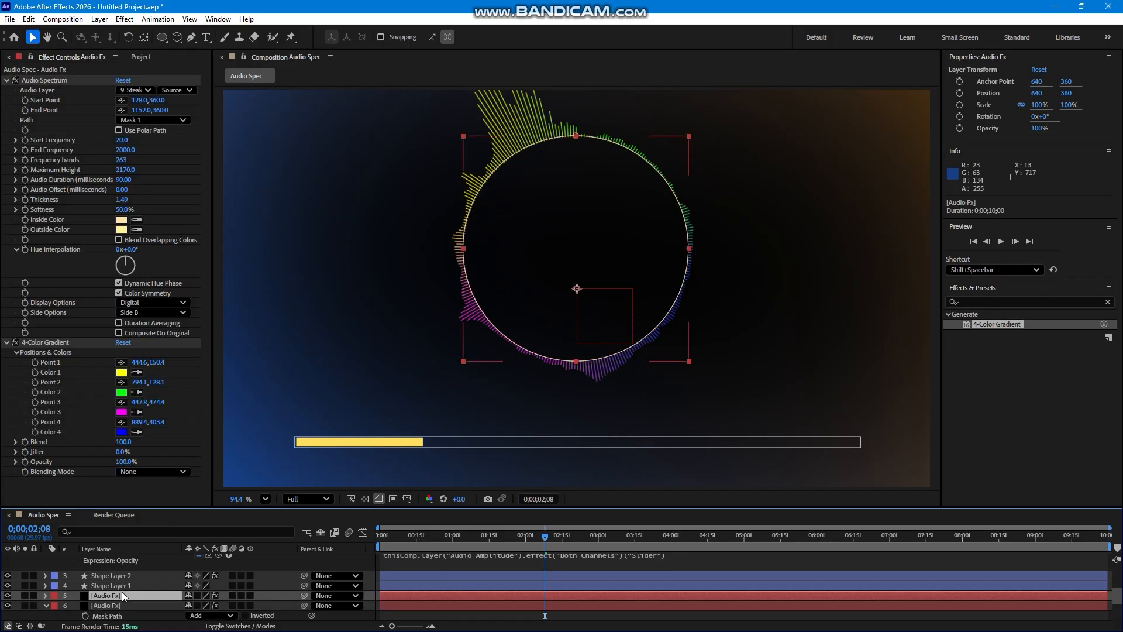
left_click(151, 304)
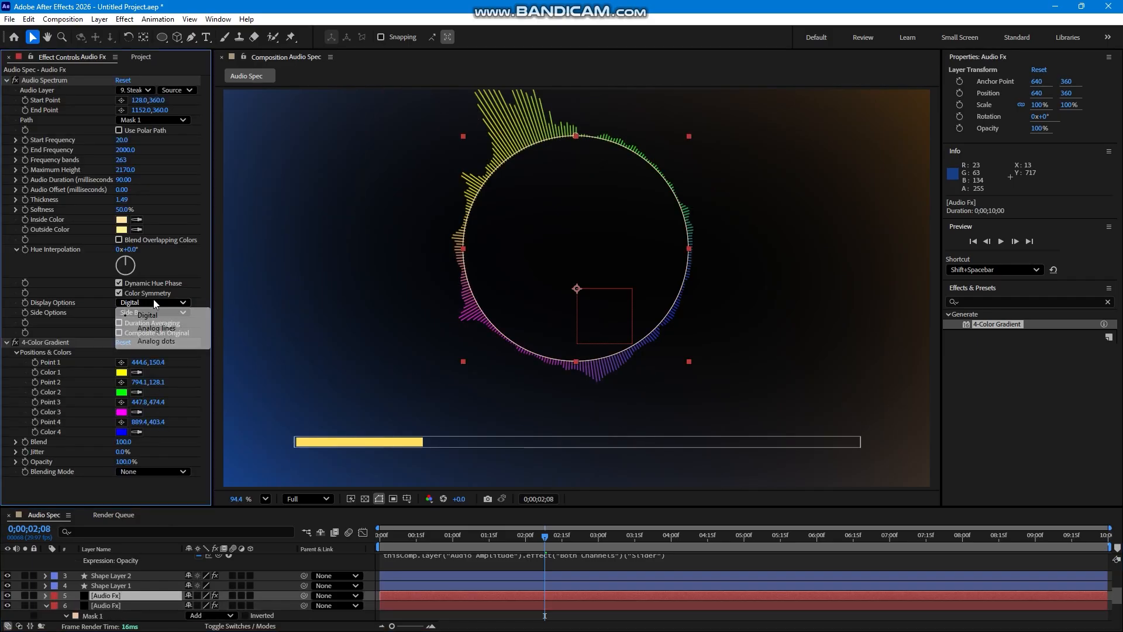
left_click(157, 328)
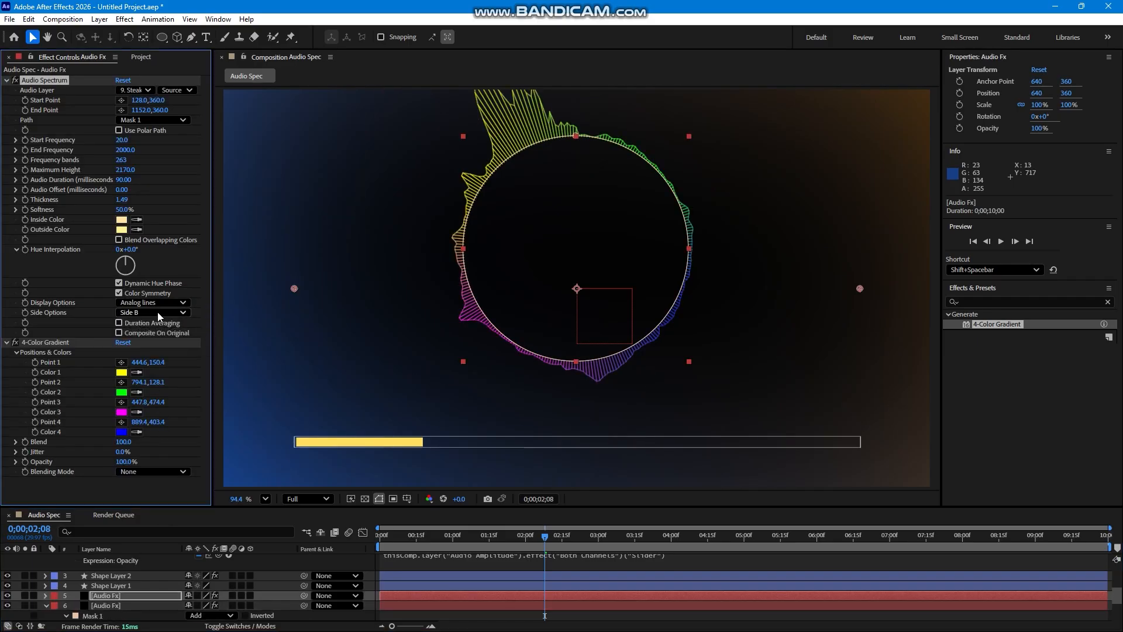
left_click(164, 304)
left_click(162, 341)
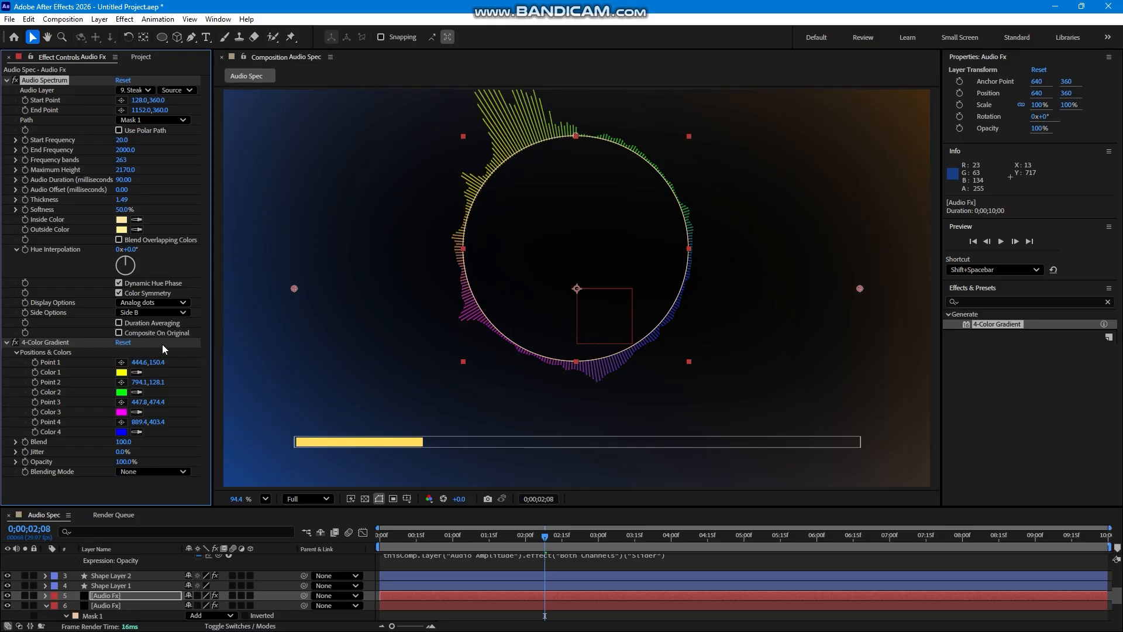
Step: Scale the duplicated Audio Fx layer to 103.4% and nudge its position to 641, 362
left_click(113, 598)
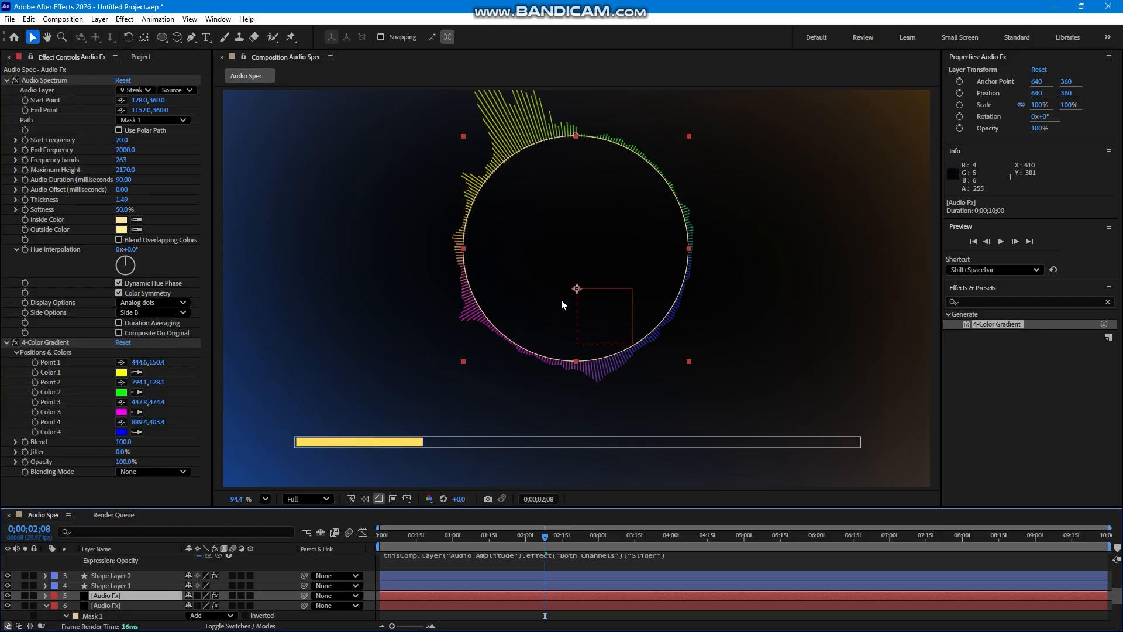
key("s")
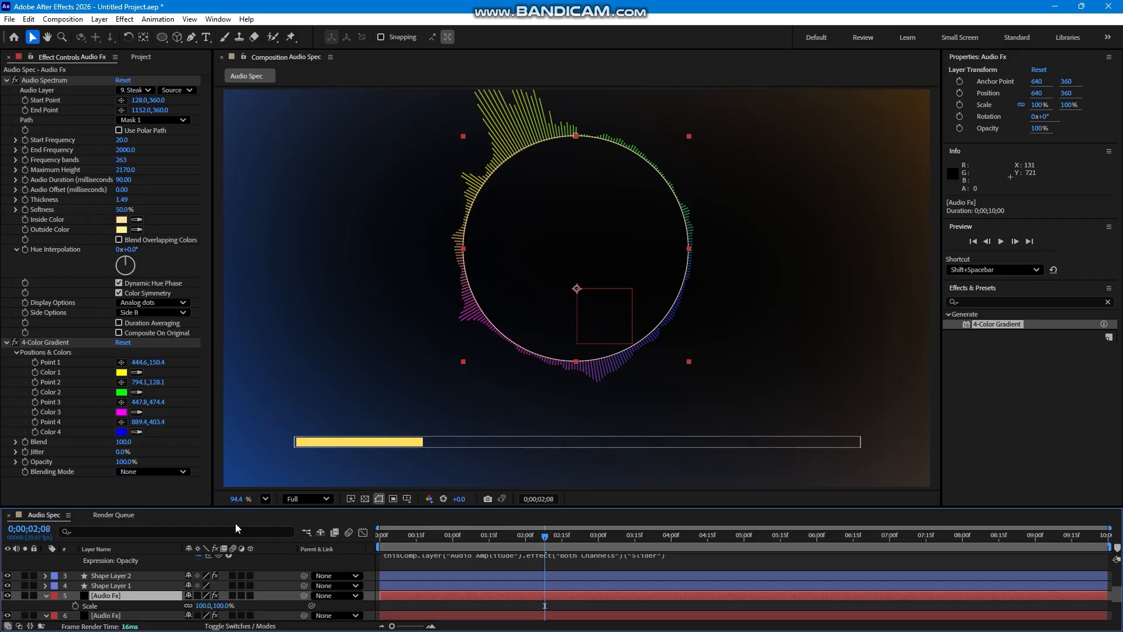
left_click_drag(218, 605, 240, 605)
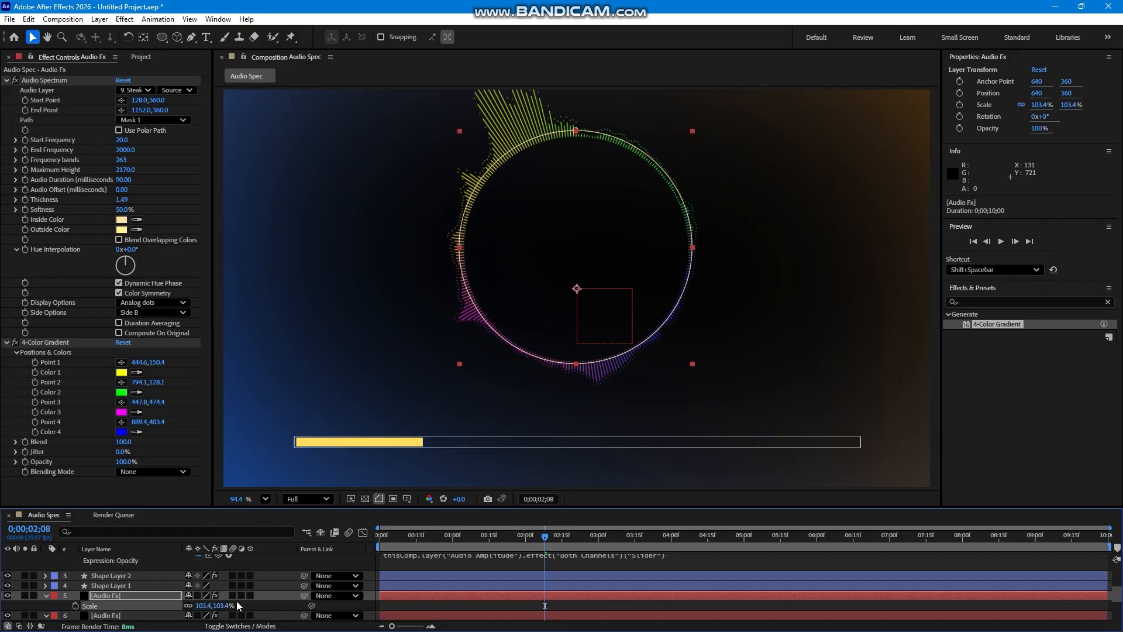
key("Right")
key("Down")
key("Down")
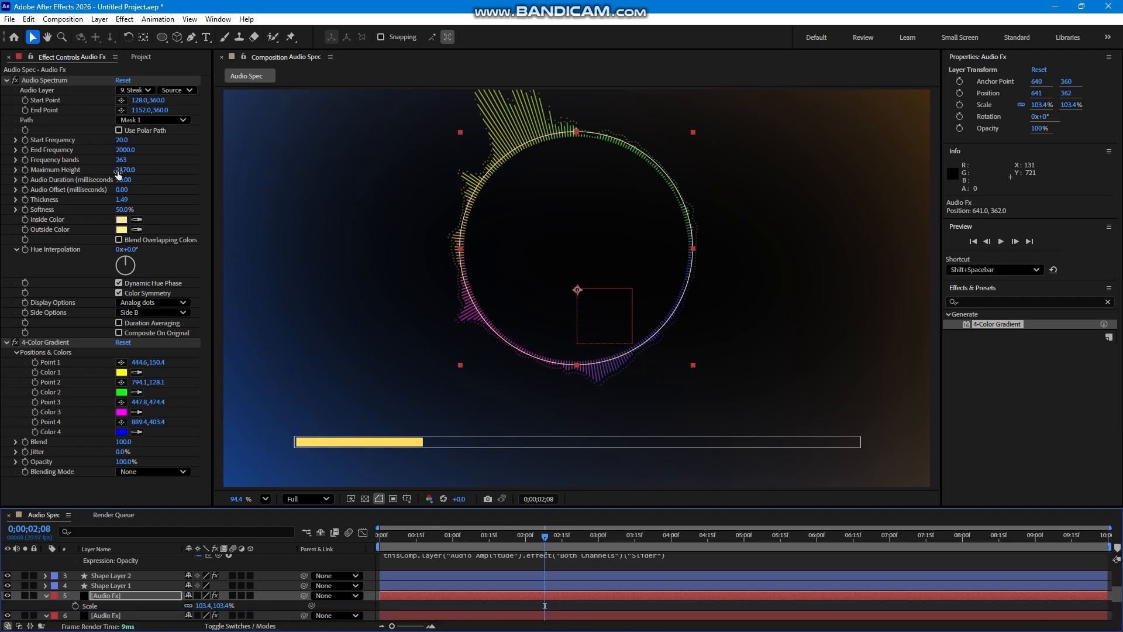
Step: Raise the duplicate's Audio Spectrum Maximum Height to 2345 and turn off its 4-Color Gradient effect
left_click_drag(126, 169, 175, 173)
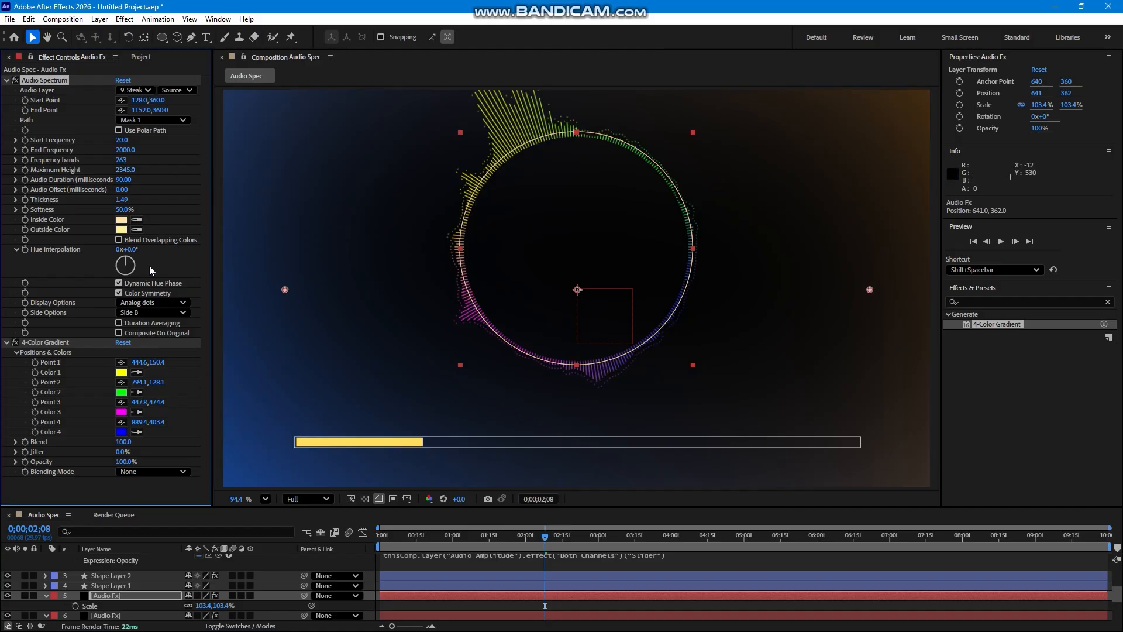
left_click(119, 593)
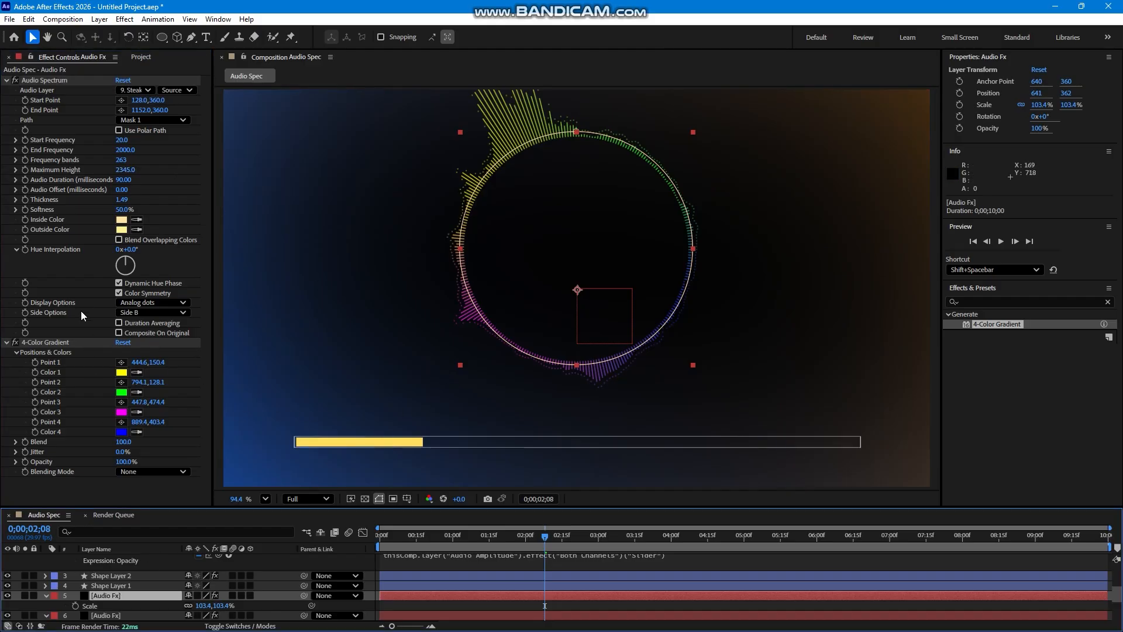
left_click(16, 343)
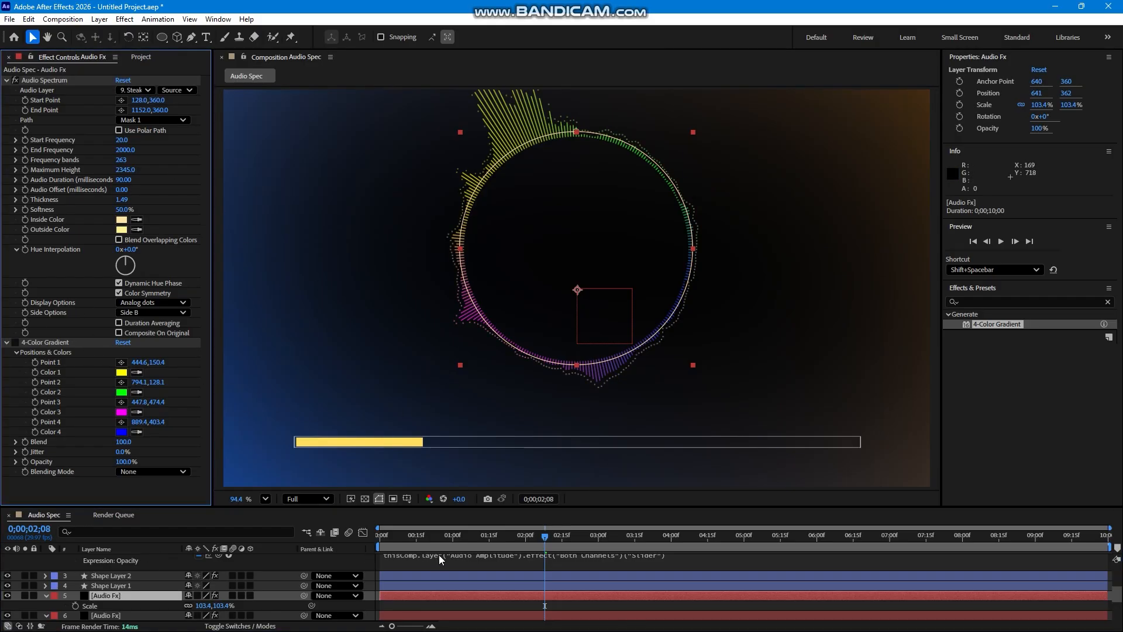
Step: Change both the Inside Color and the Outside Color of the duplicate's Audio Spectrum to white
left_click(121, 221)
left_click_drag(843, 326, 748, 268)
left_click(994, 271)
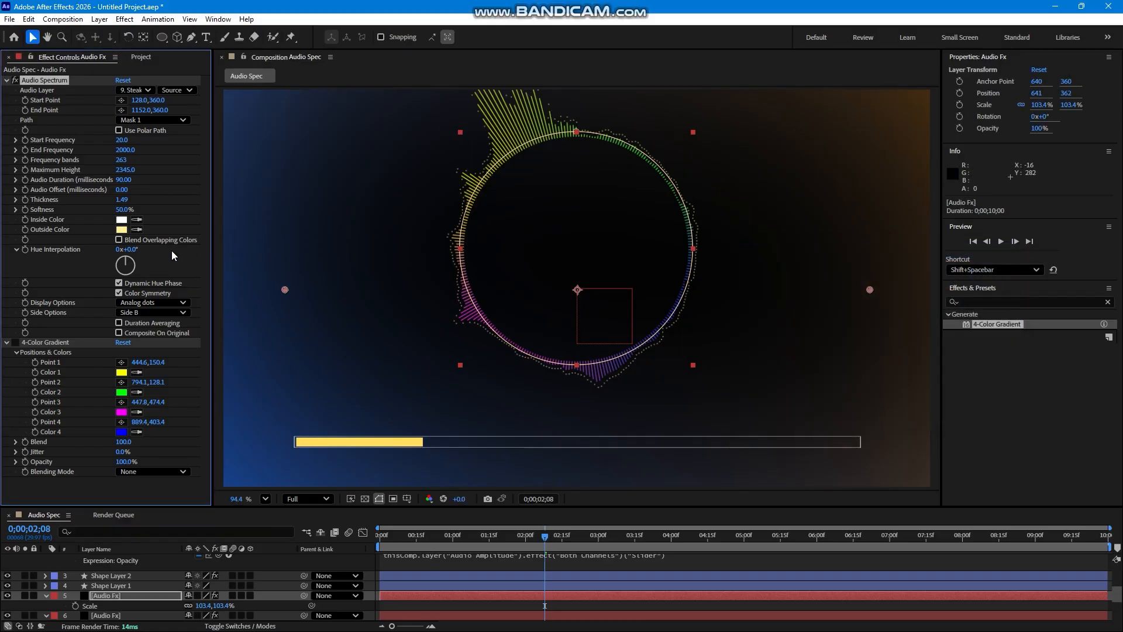
left_click(121, 229)
left_click_drag(745, 356, 747, 252)
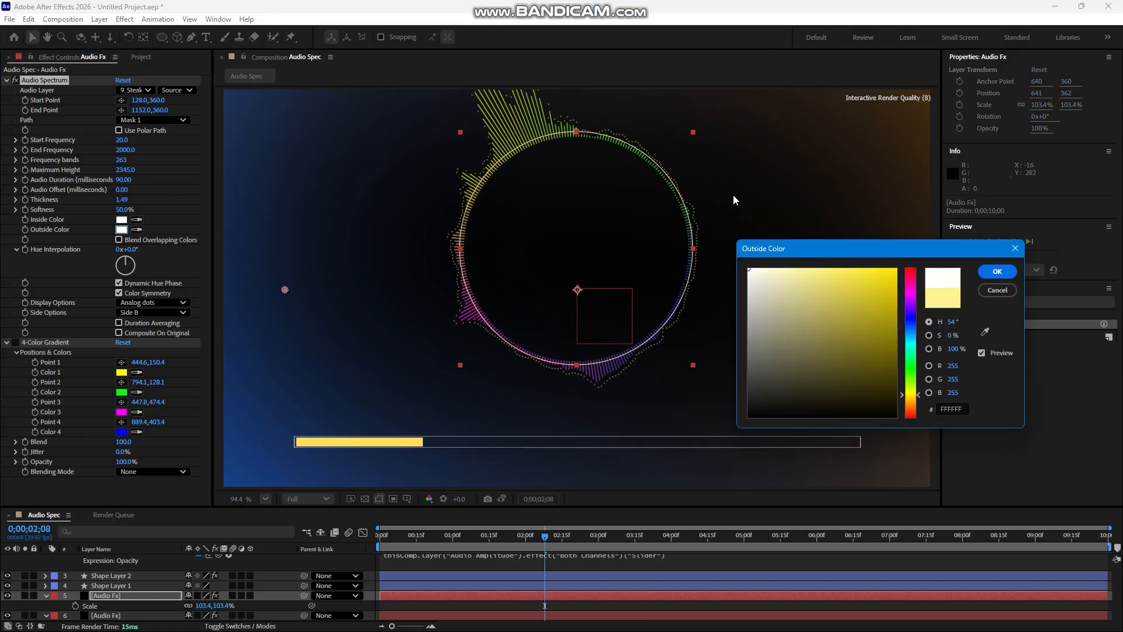
left_click(995, 271)
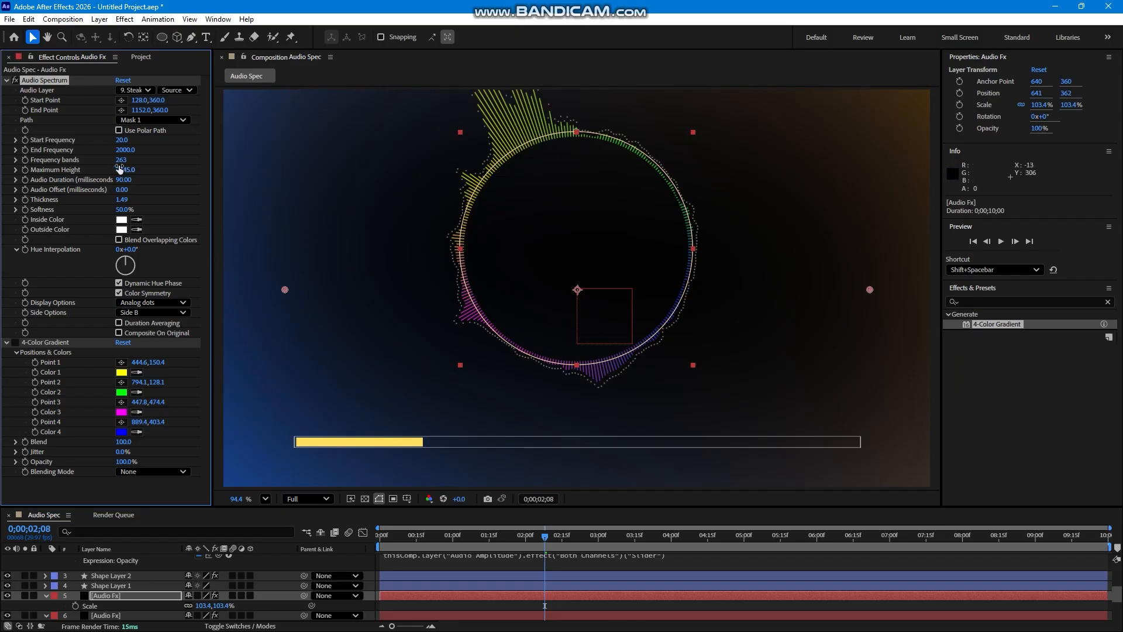
Step: Set the duplicate's Frequency bands to 346 and Maximum Height to 2635, and preview the composition from near the start
left_click_drag(122, 160, 178, 165)
left_click_drag(125, 170, 145, 172)
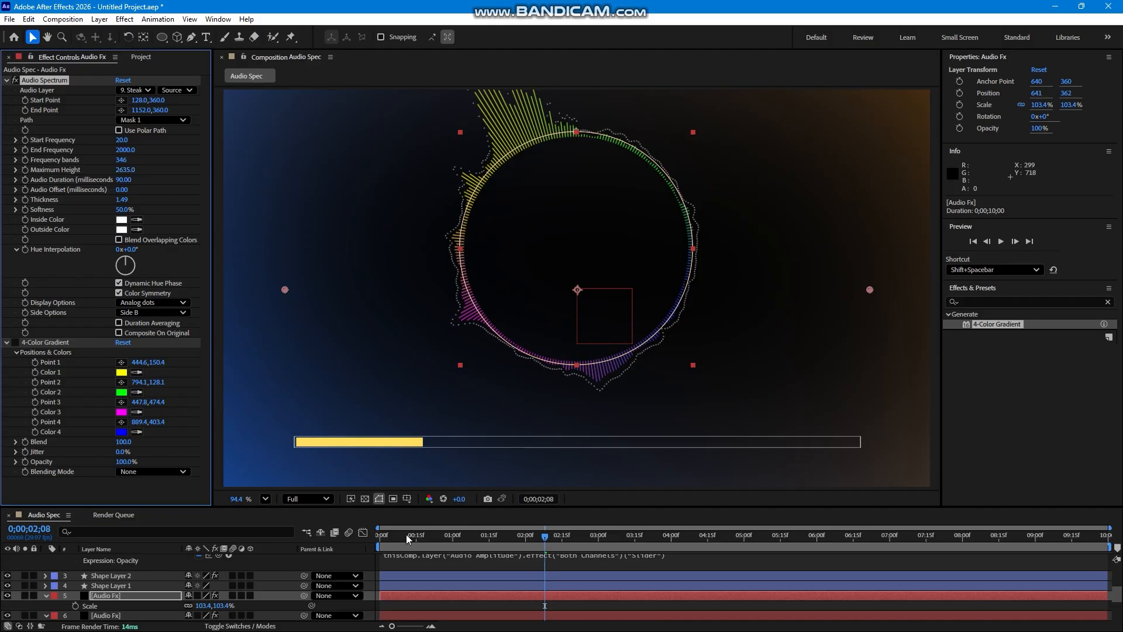
left_click_drag(414, 535, 351, 530)
key("space")
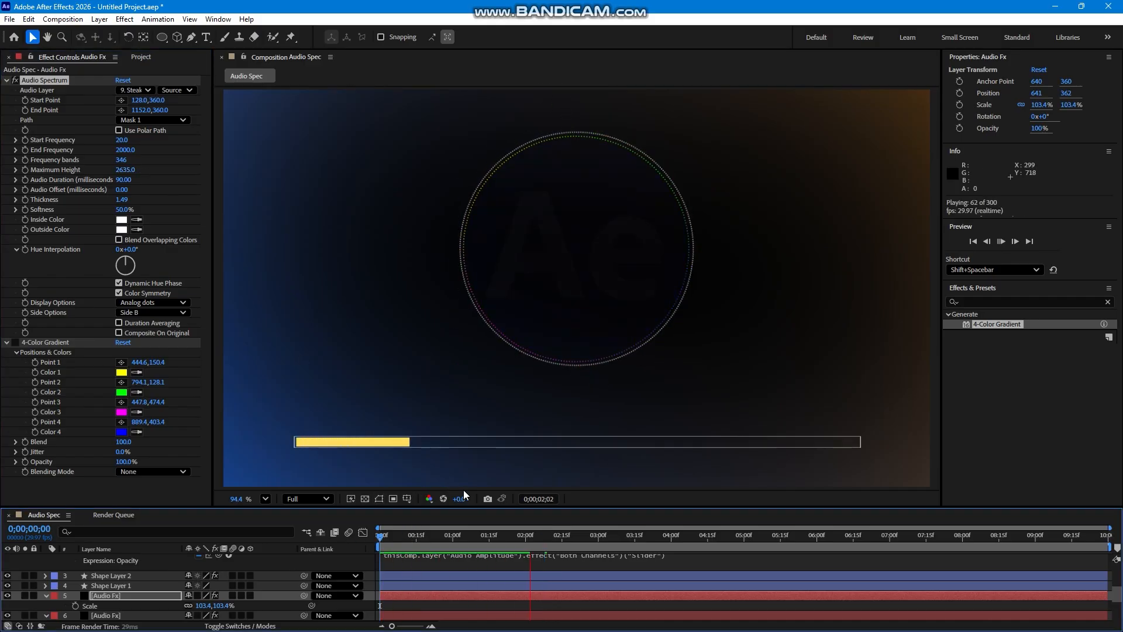
left_click(418, 537)
left_click_drag(412, 537, 391, 537)
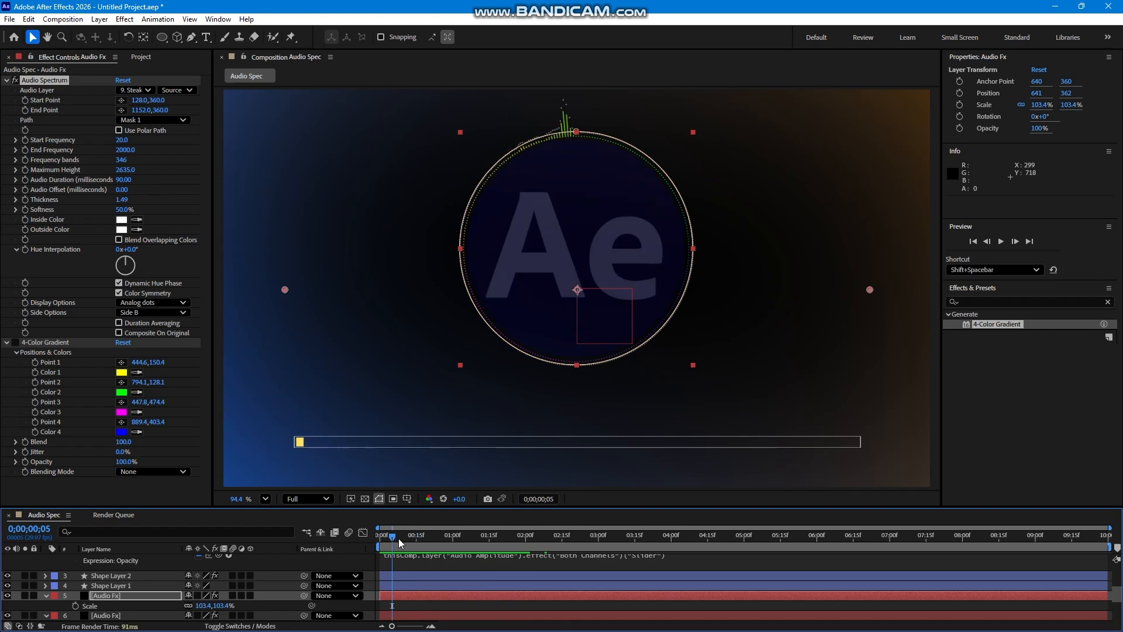
key("space")
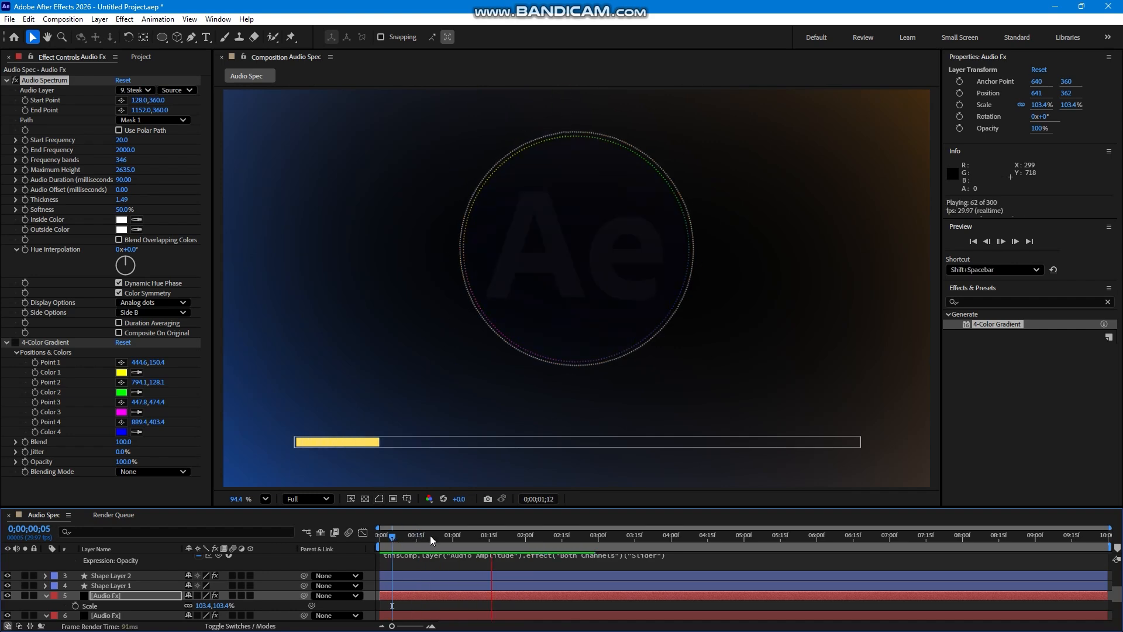